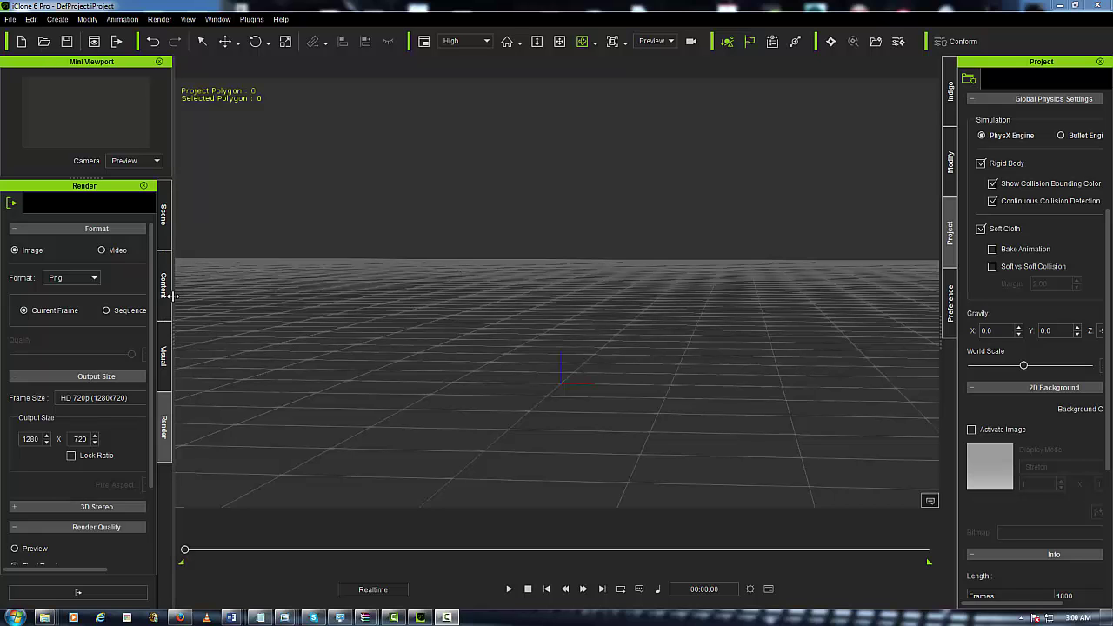
- Load the Alpha_walktofight robot from Actor > Custom > Avatar into the scene and orbit around it
drag(174, 296, 324, 296)
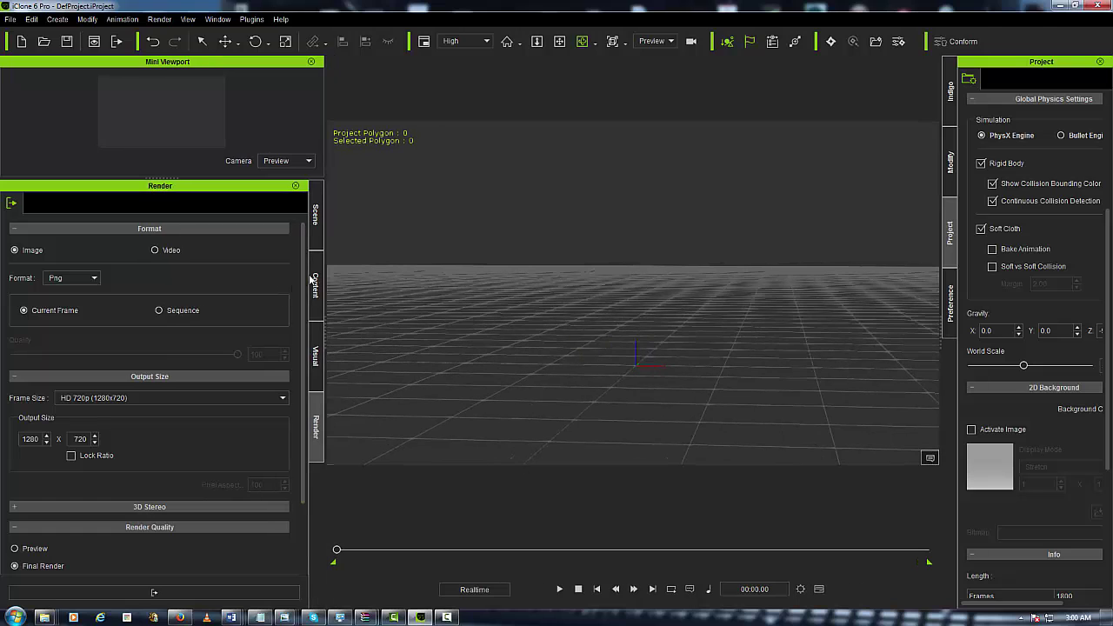
click(317, 280)
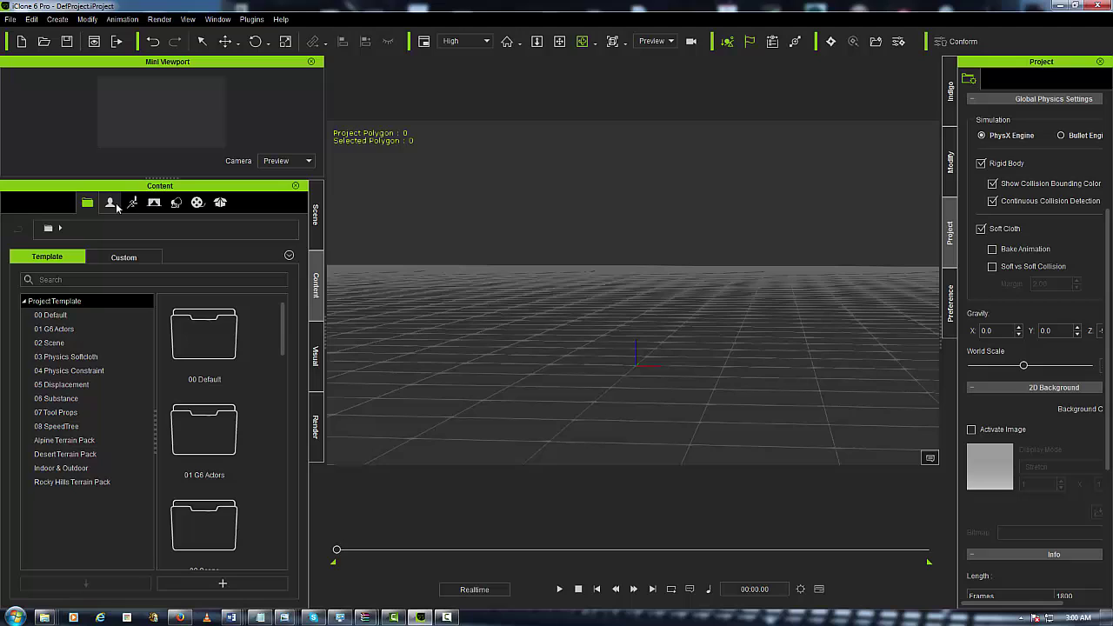
click(111, 203)
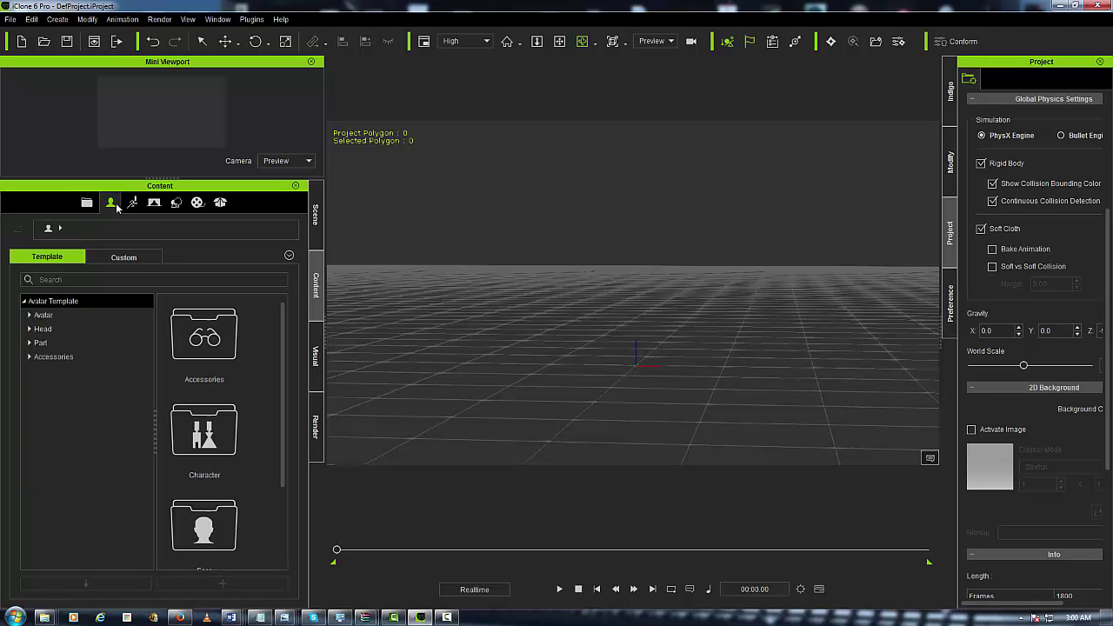
click(128, 259)
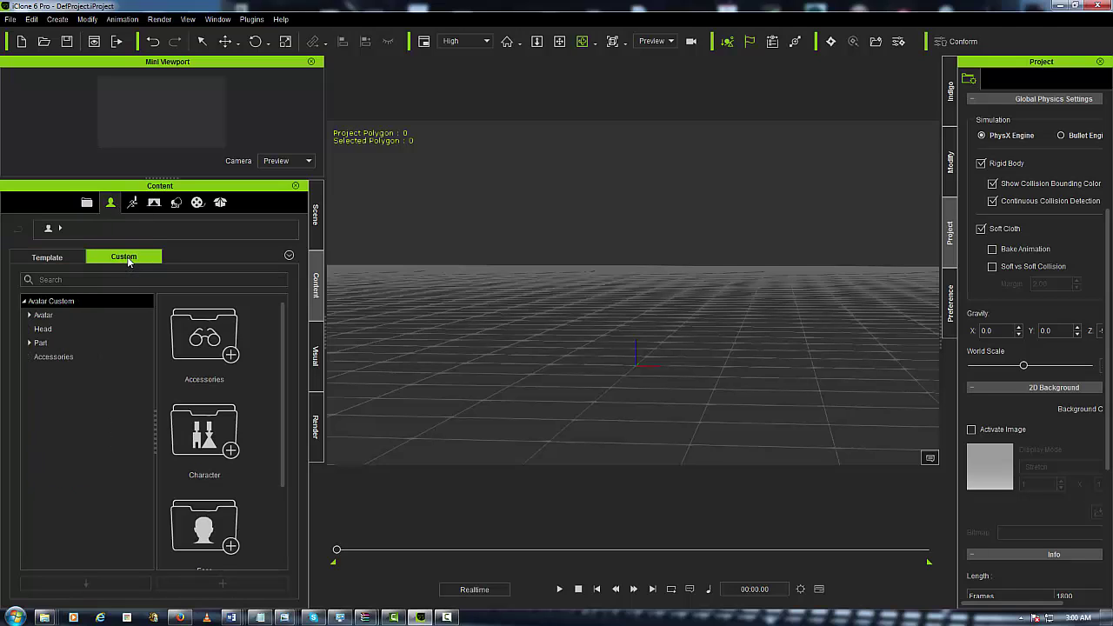
click(40, 316)
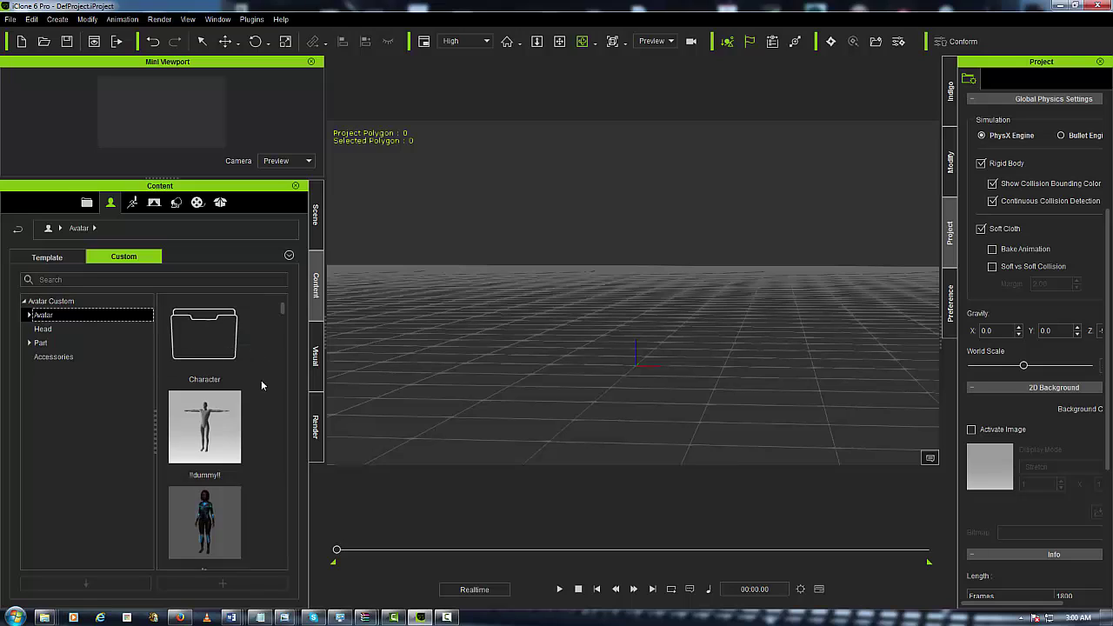
scroll(250, 432, down, 3)
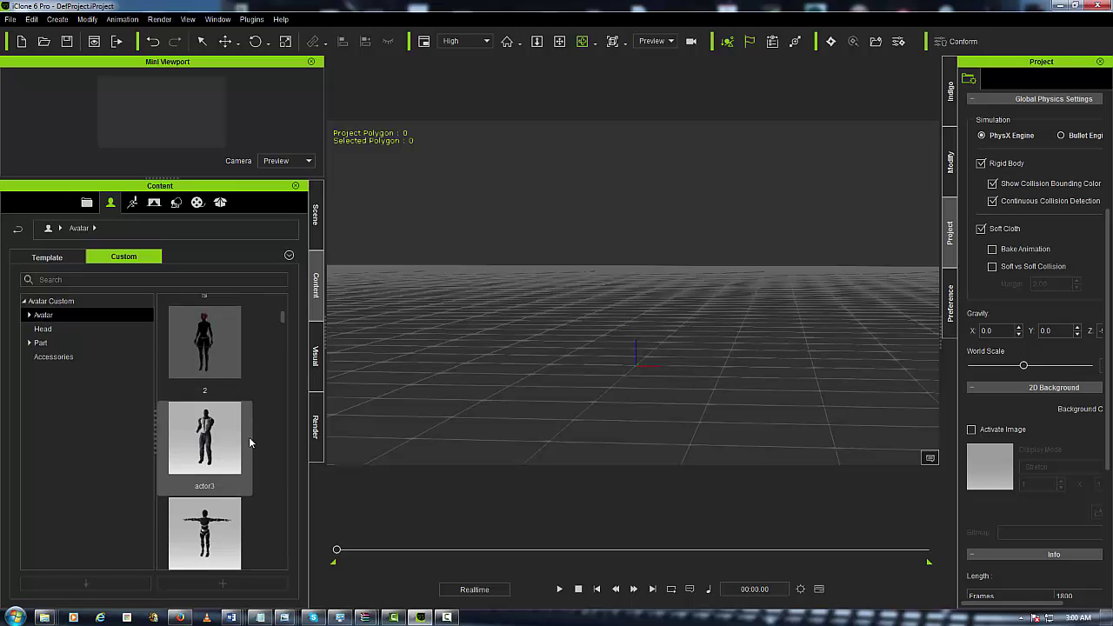
click(211, 545)
double_click(212, 544)
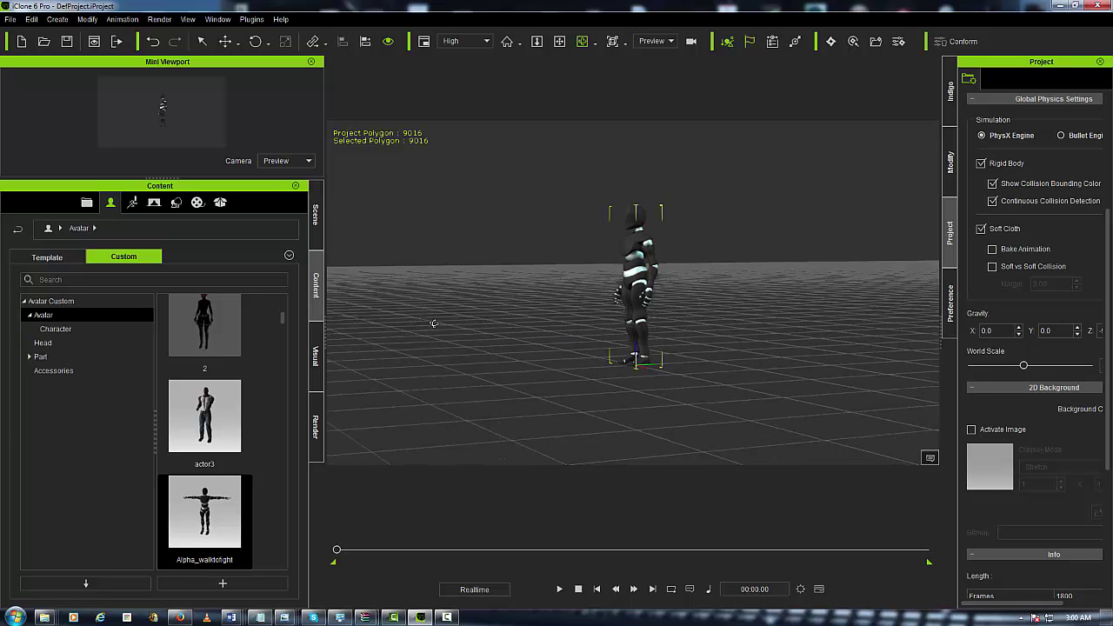
scroll(670, 334, up, 3)
scroll(675, 340, up, 2)
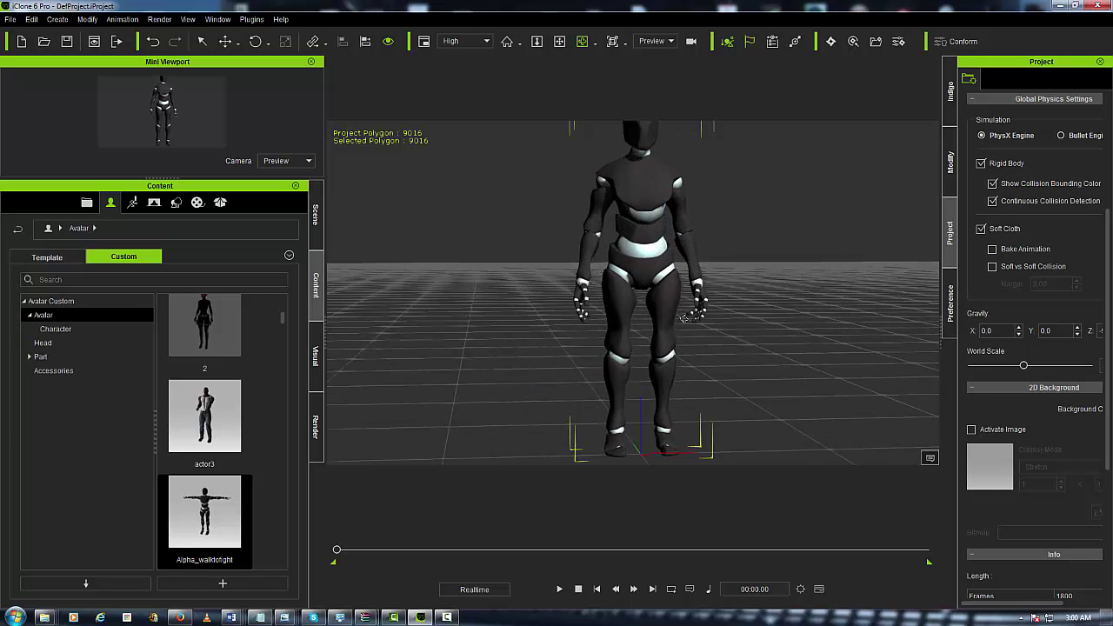
right_drag(685, 319, 646, 336)
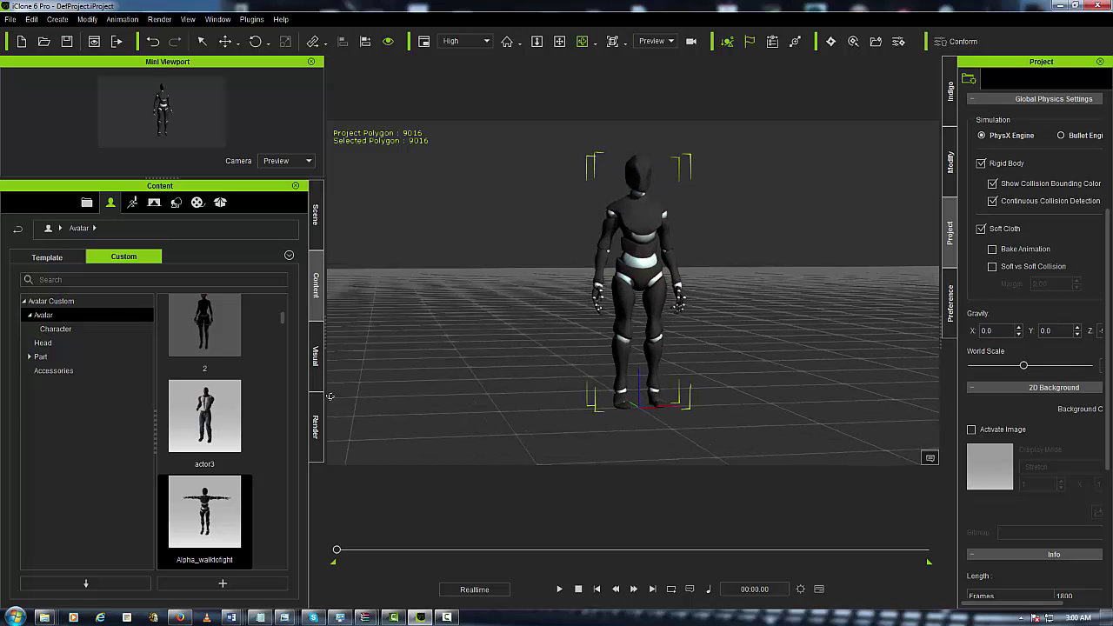
- Apply the Mason persona from the Animation > Persona library to the robot
click(133, 204)
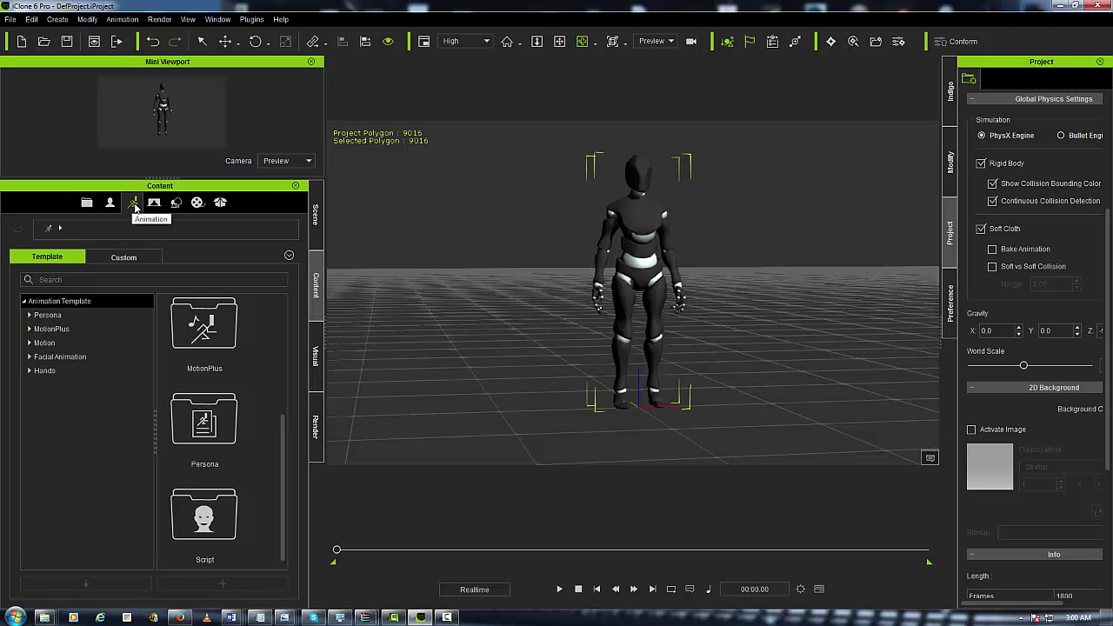
click(46, 316)
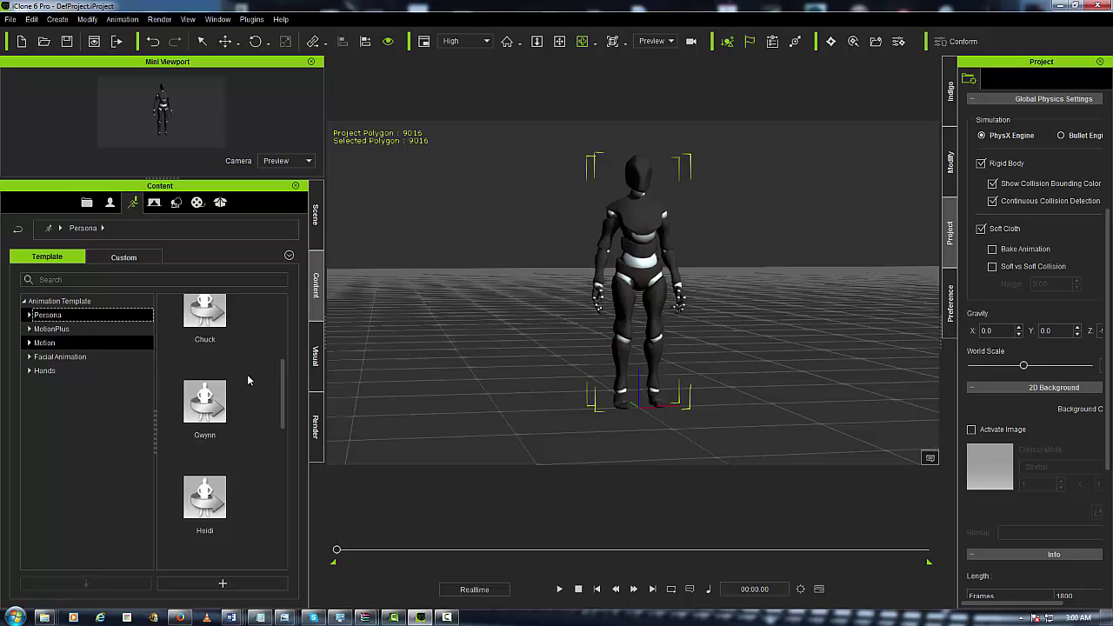
click(215, 494)
scroll(215, 483, down, 3)
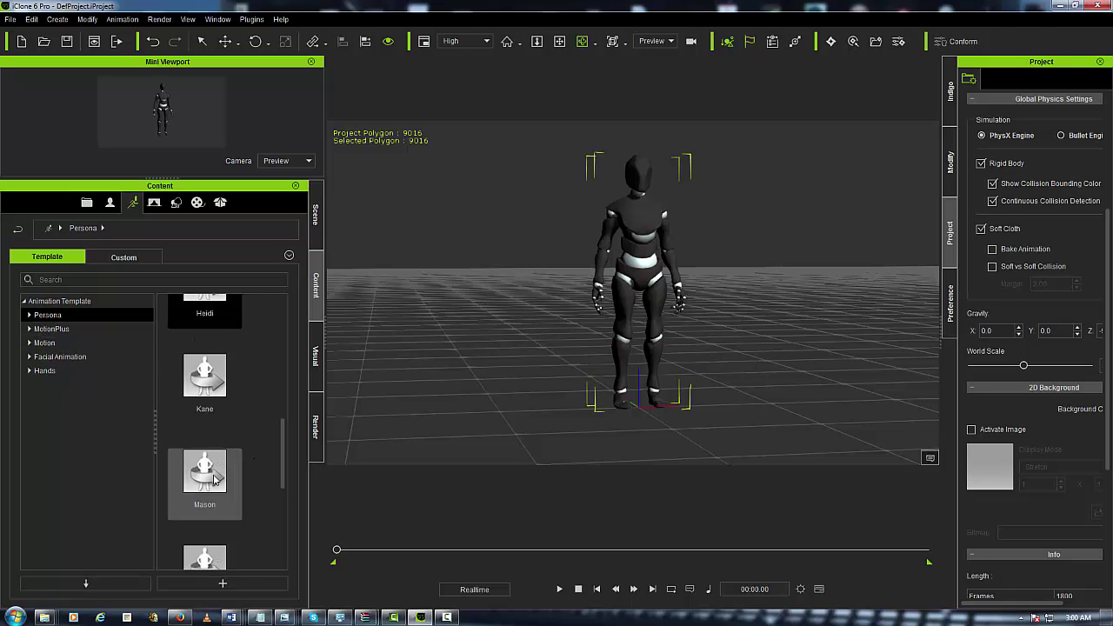
click(215, 479)
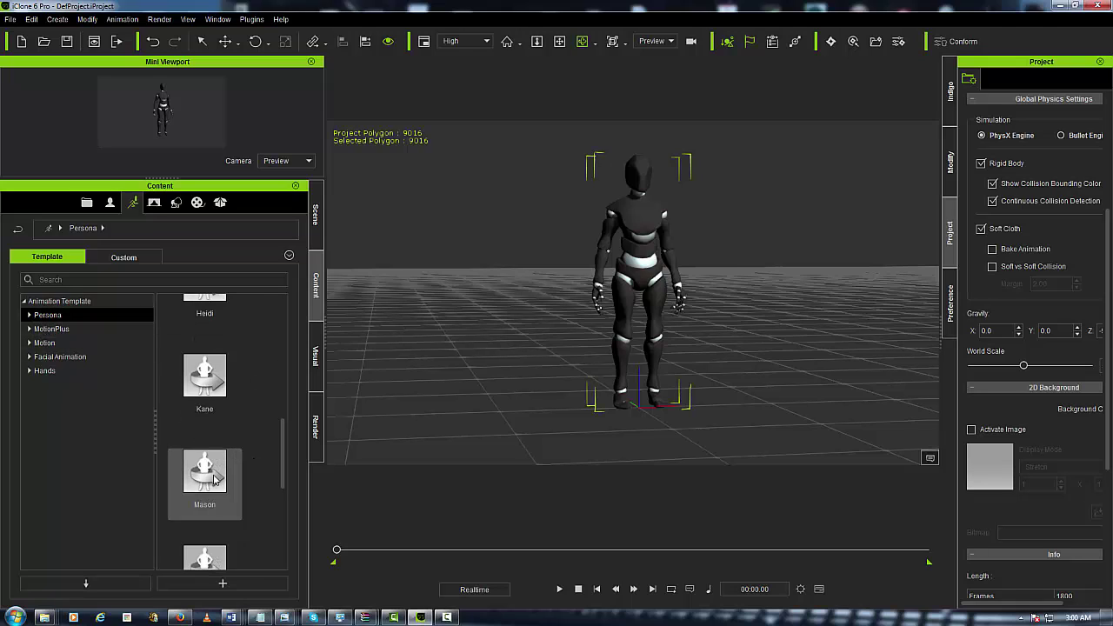
double_click(215, 479)
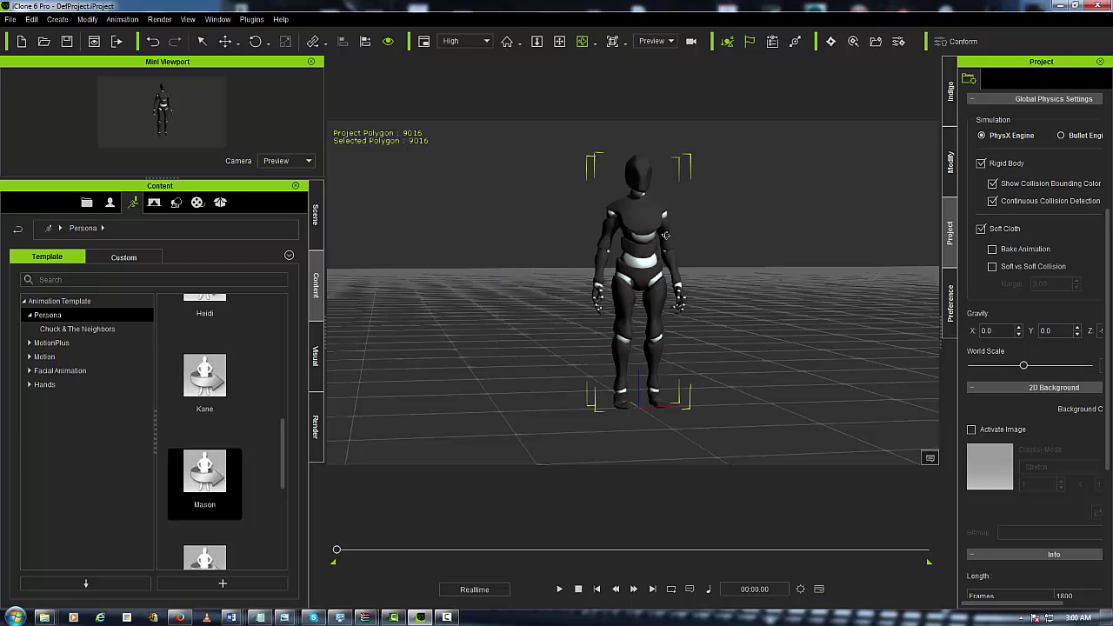
- Make the robot perform the Stand to sit action
right_click(641, 263)
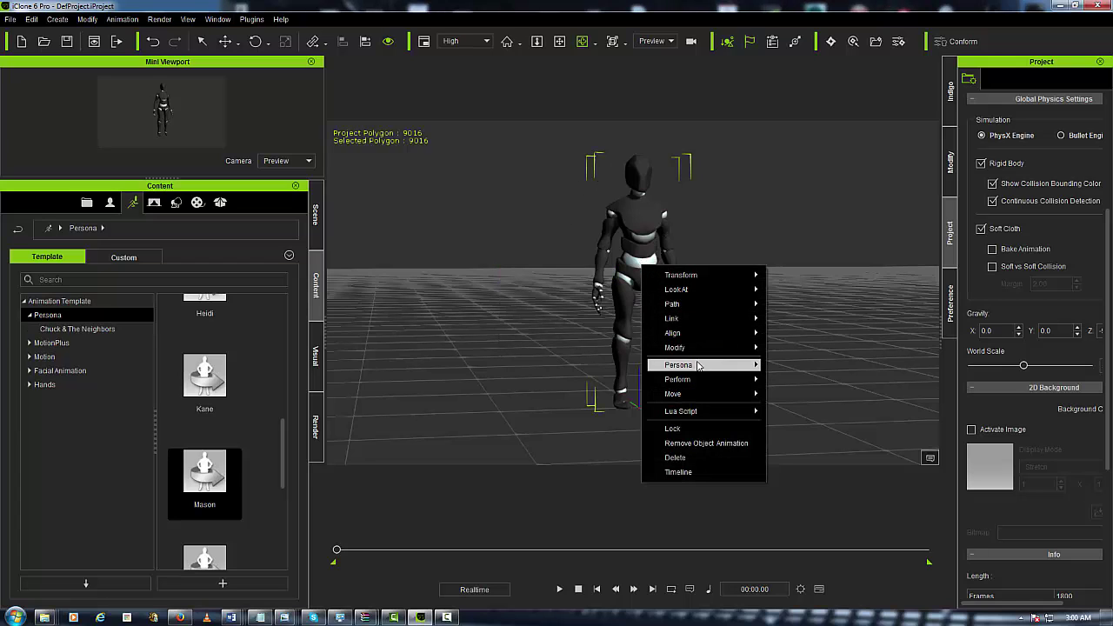
mouse_move(744, 381)
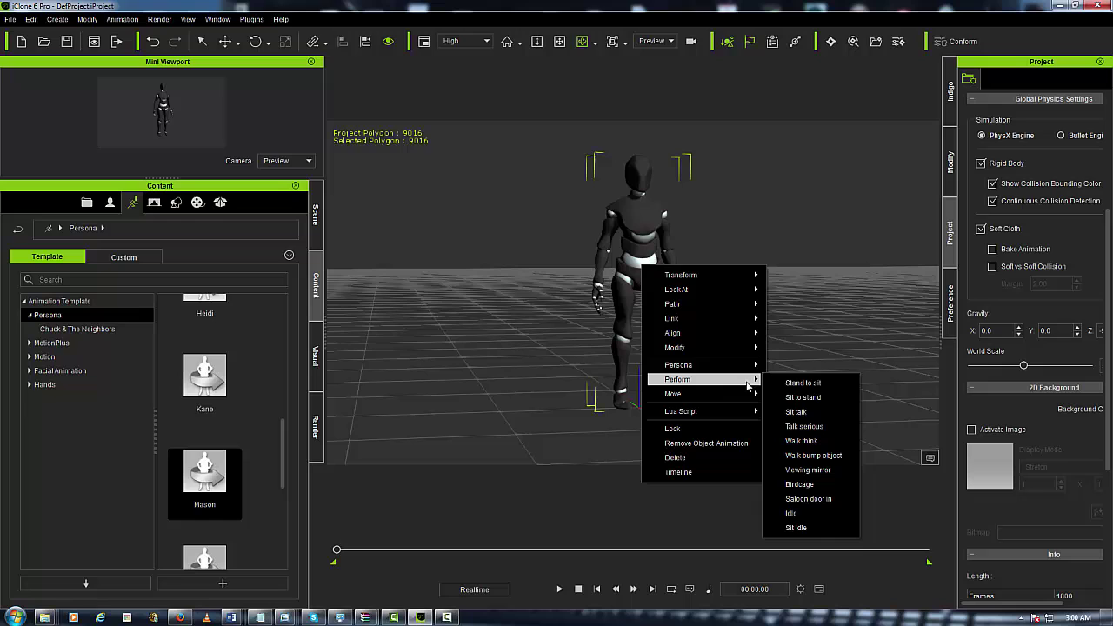
click(815, 385)
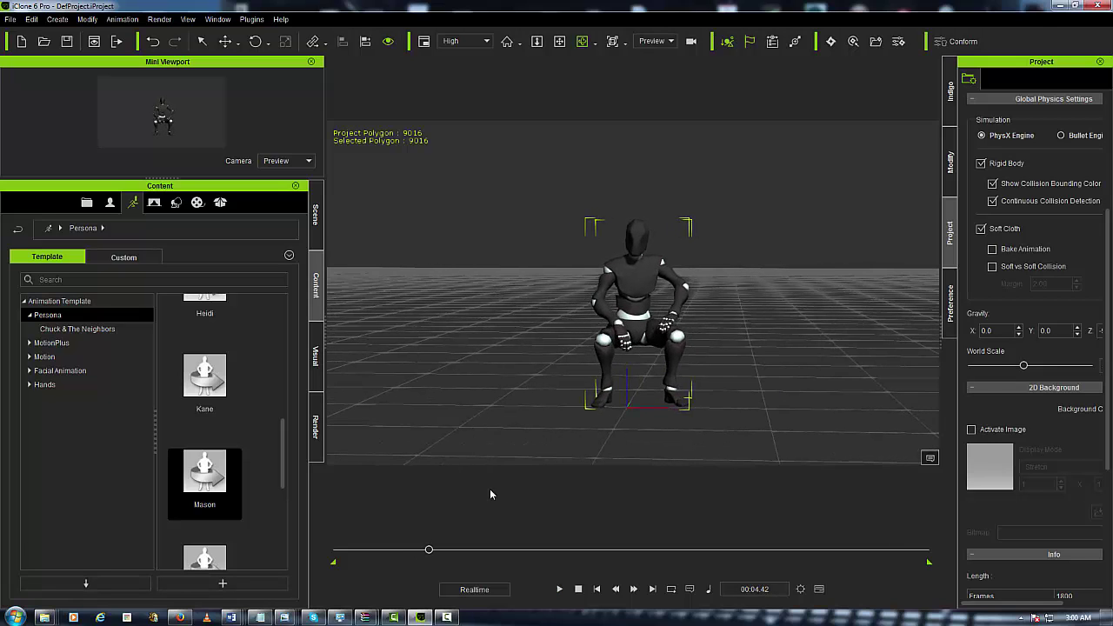
- Rewind to frame 0, enlarge the timeline, and delete the RootNode motion key to restore the T-pose
drag(428, 552, 336, 550)
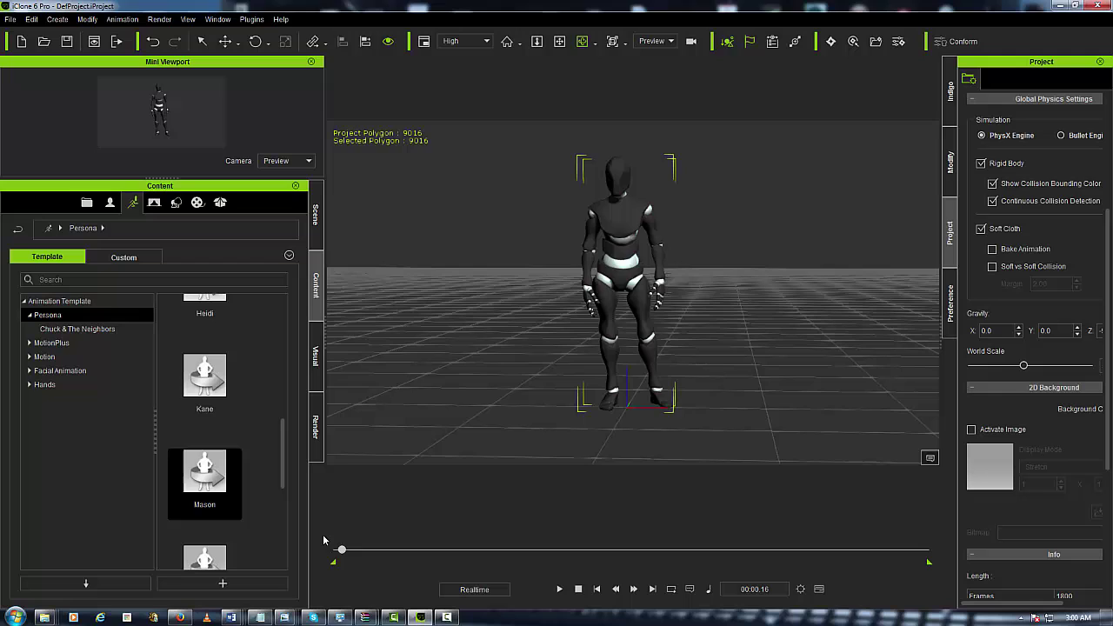
click(153, 42)
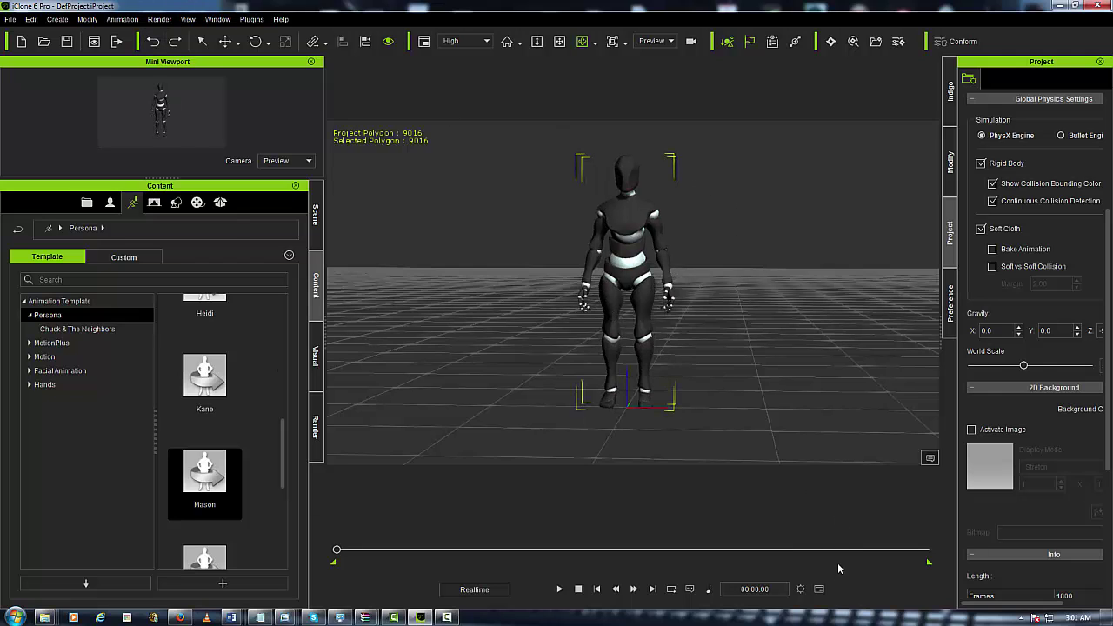
click(818, 588)
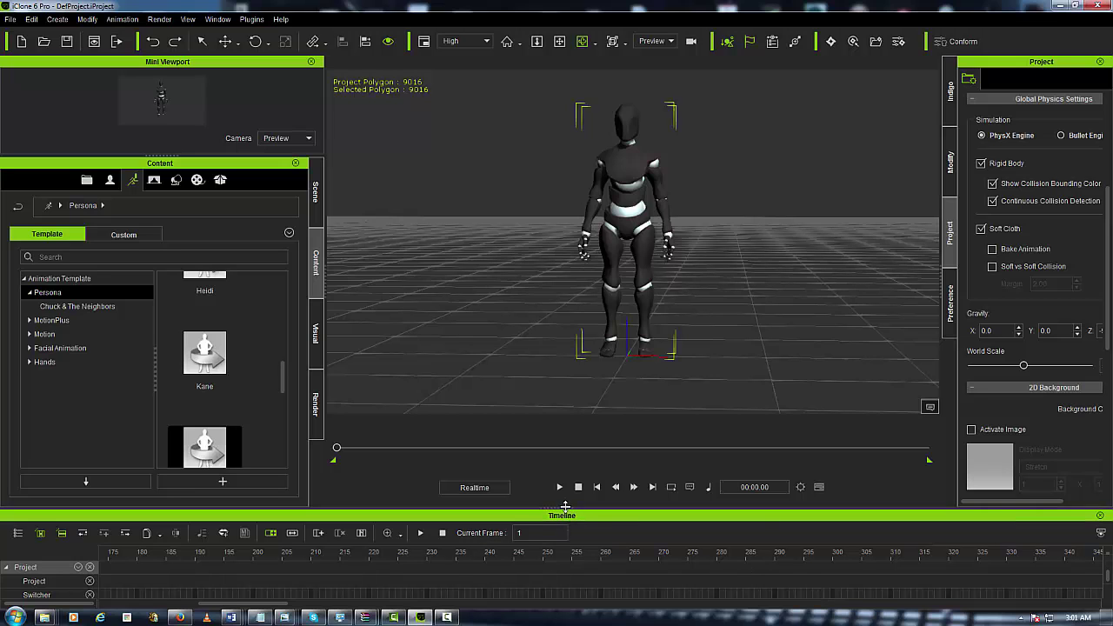
drag(566, 506, 565, 351)
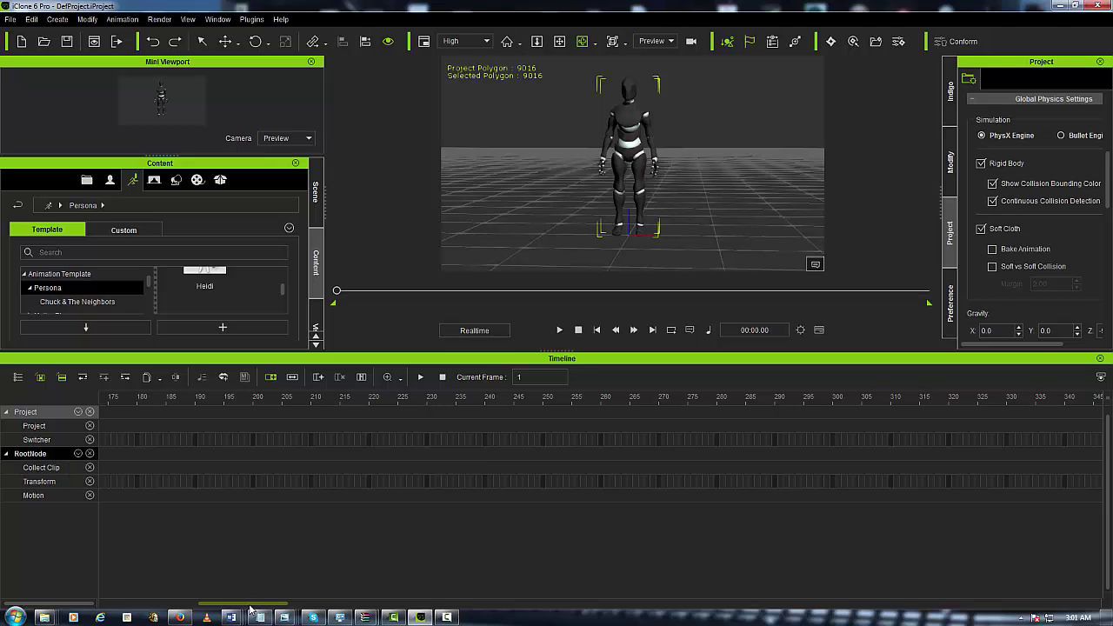
drag(250, 607, 150, 600)
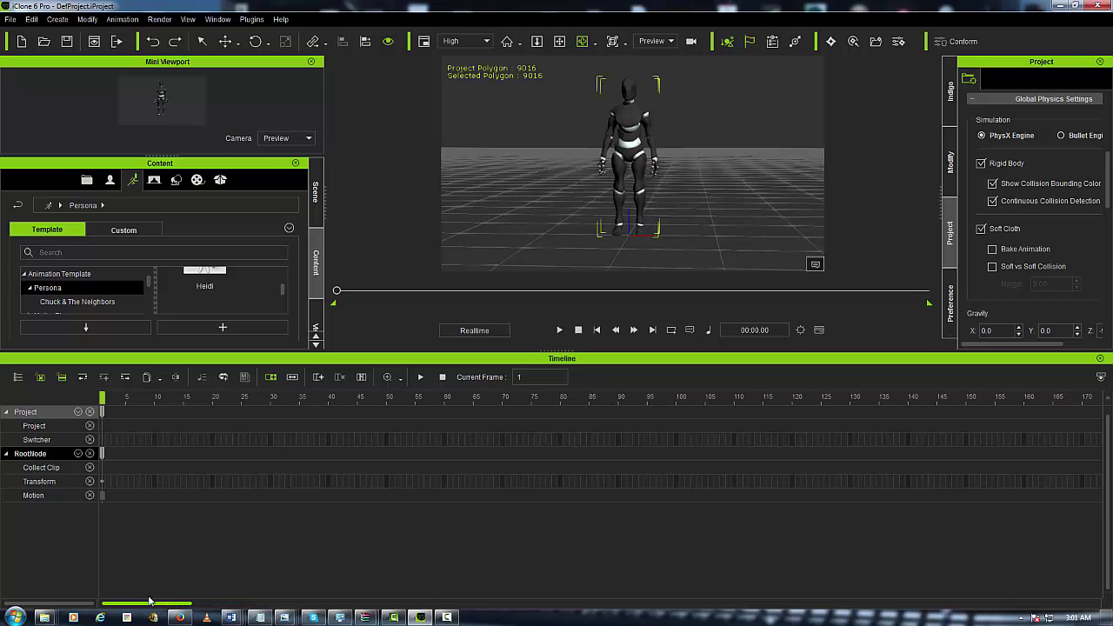
right_click(104, 459)
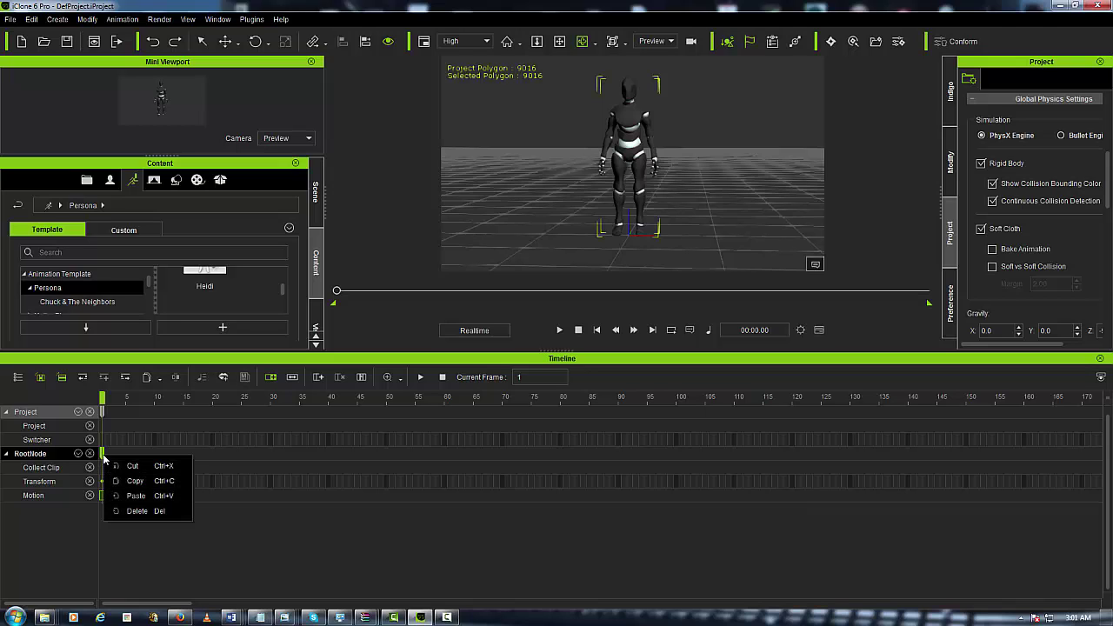
click(135, 511)
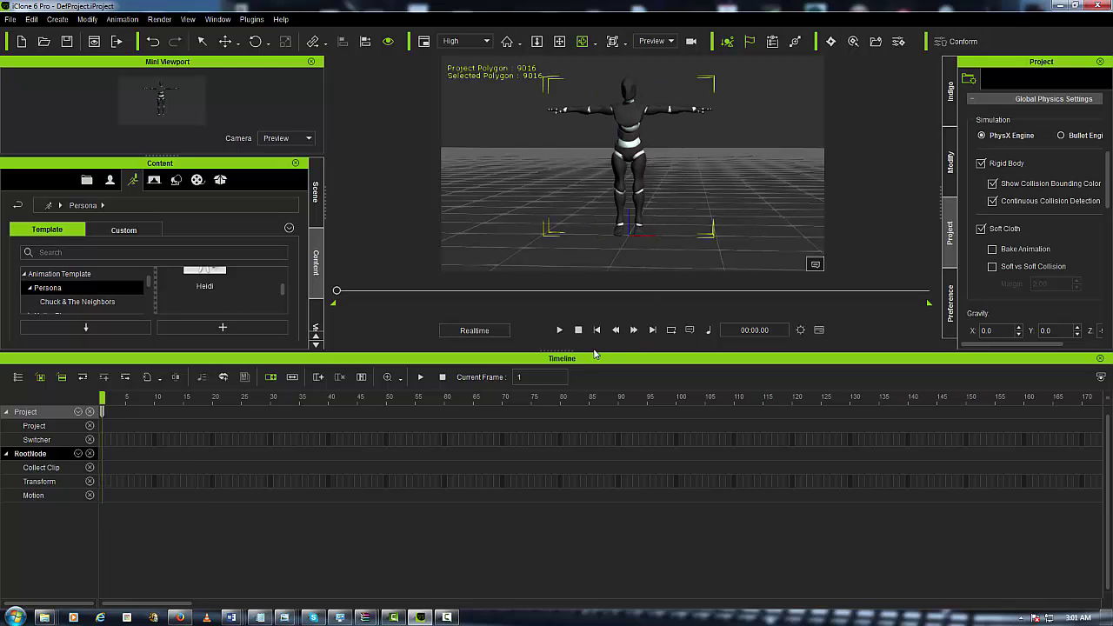
- On the Collect Clip track, mark a range from frame 30 back to the start
drag(595, 354, 542, 508)
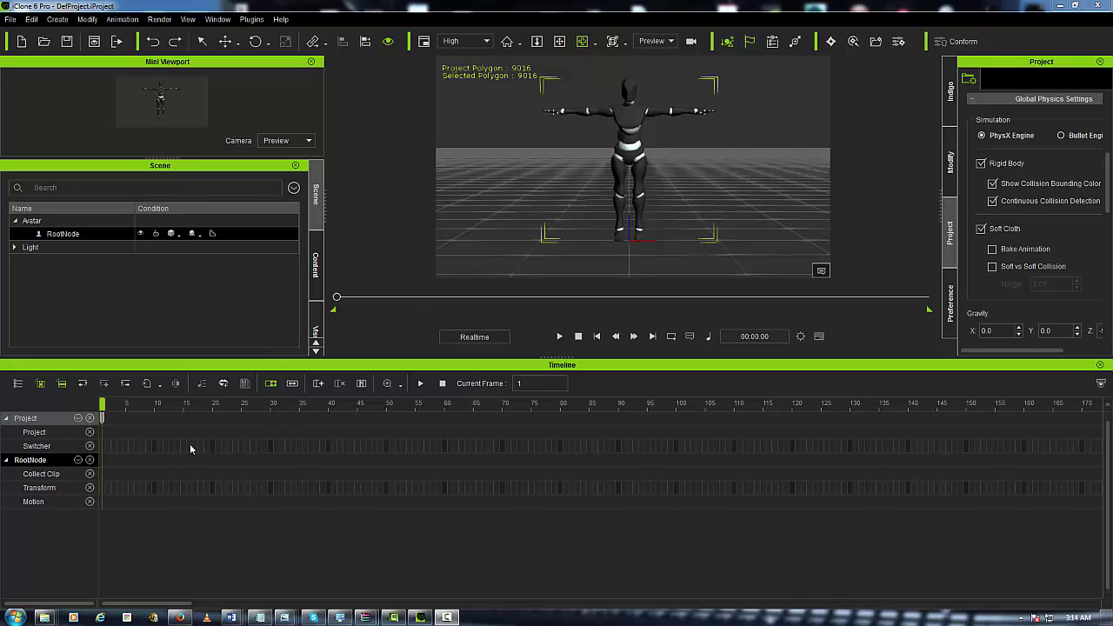
click(39, 476)
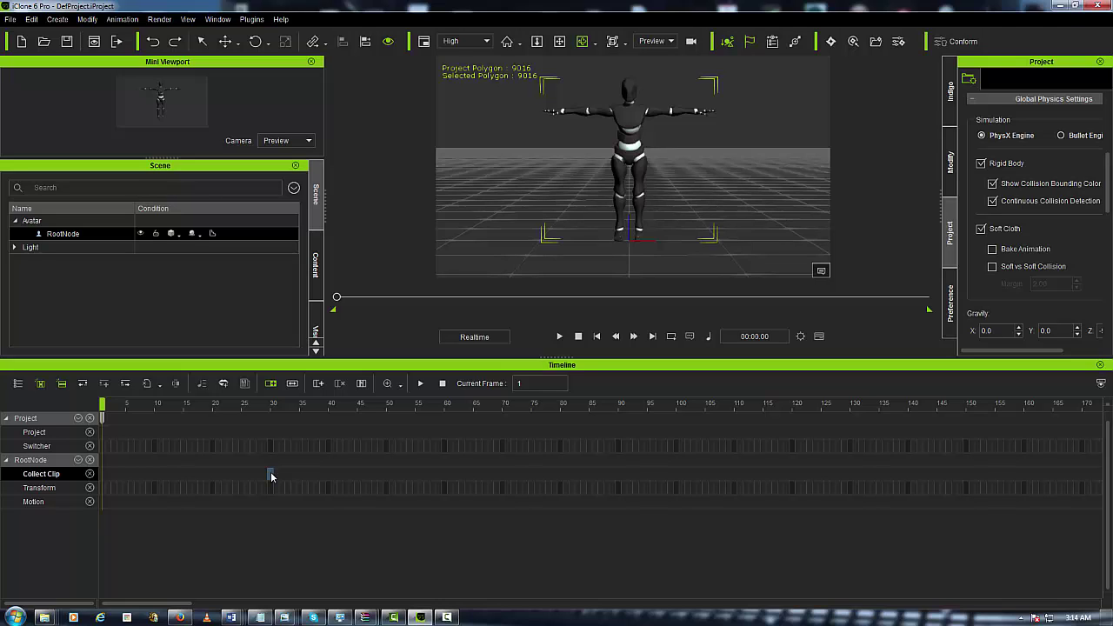
drag(272, 475, 100, 474)
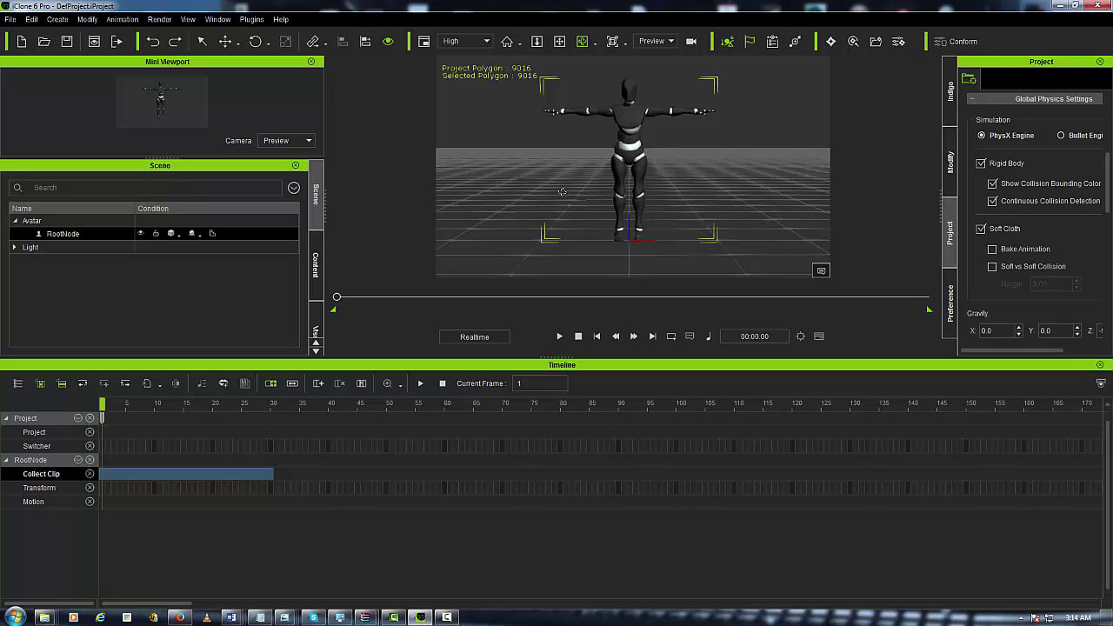
right_click(213, 477)
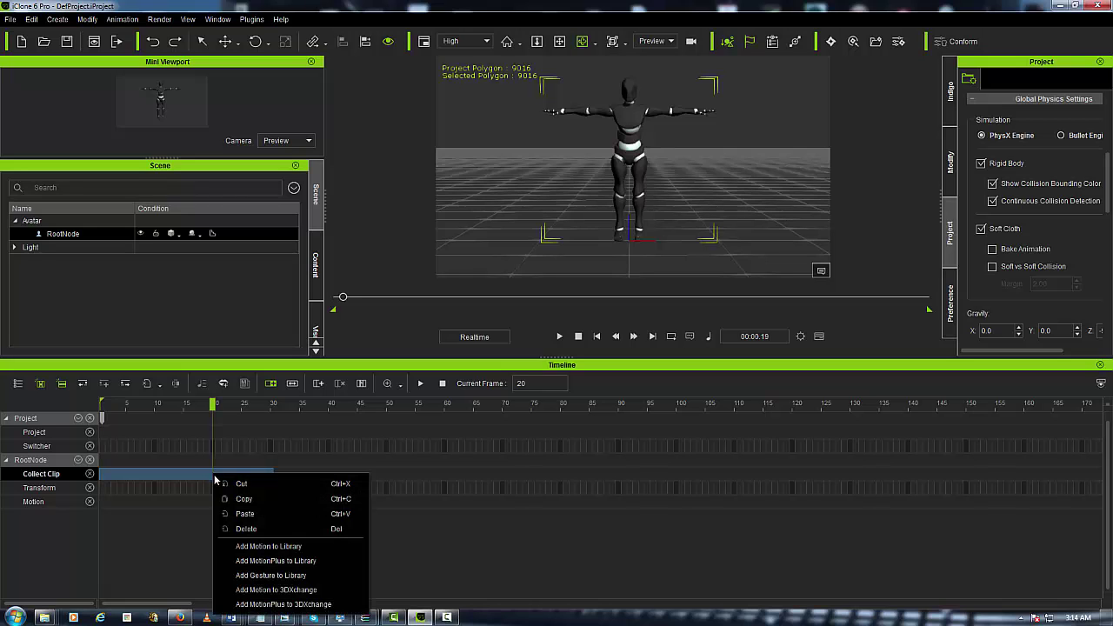
- Save the collected range as the iMotion file alpha_tpose
click(280, 546)
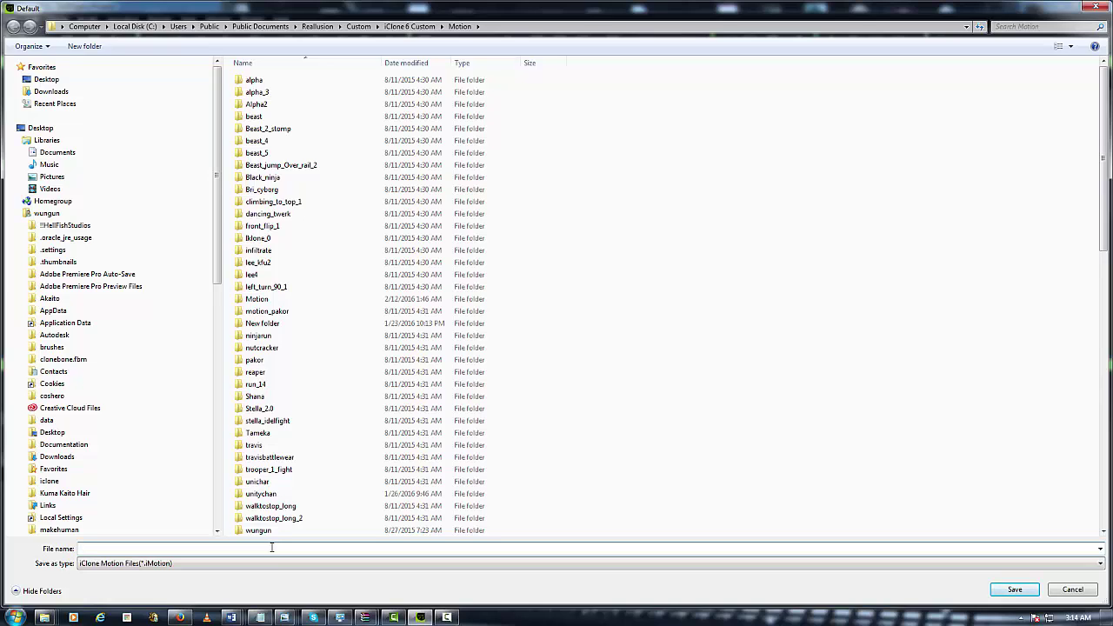
text(alp)
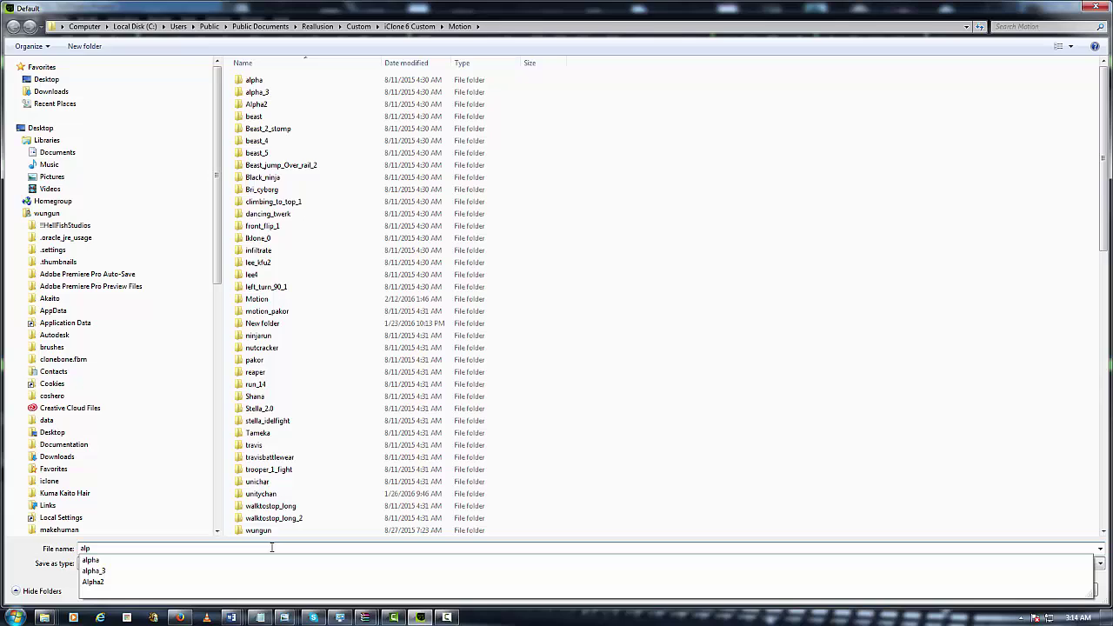
text(ha_tpose)
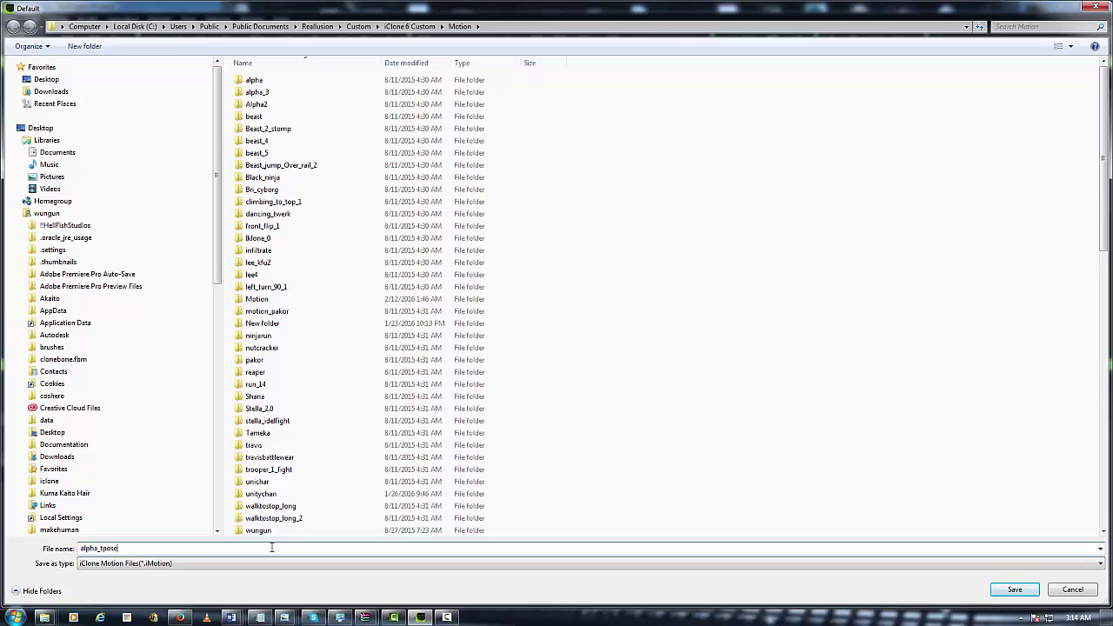
key(Return)
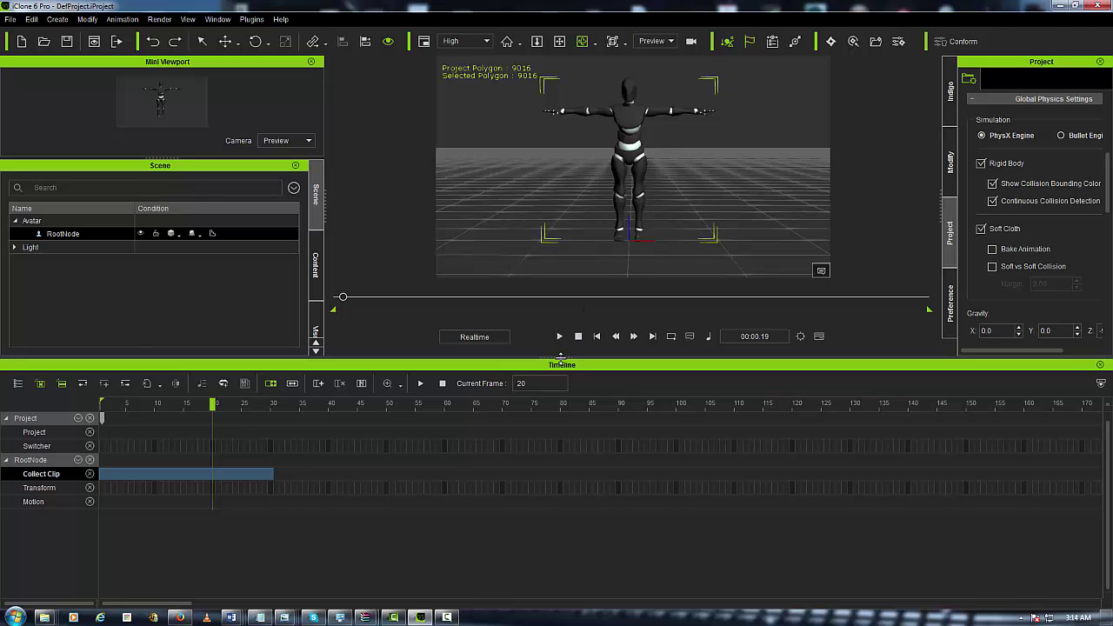
- Shrink the timeline and send the robot avatar to 3DXchange via Edit in 3DXchange
drag(561, 358, 552, 554)
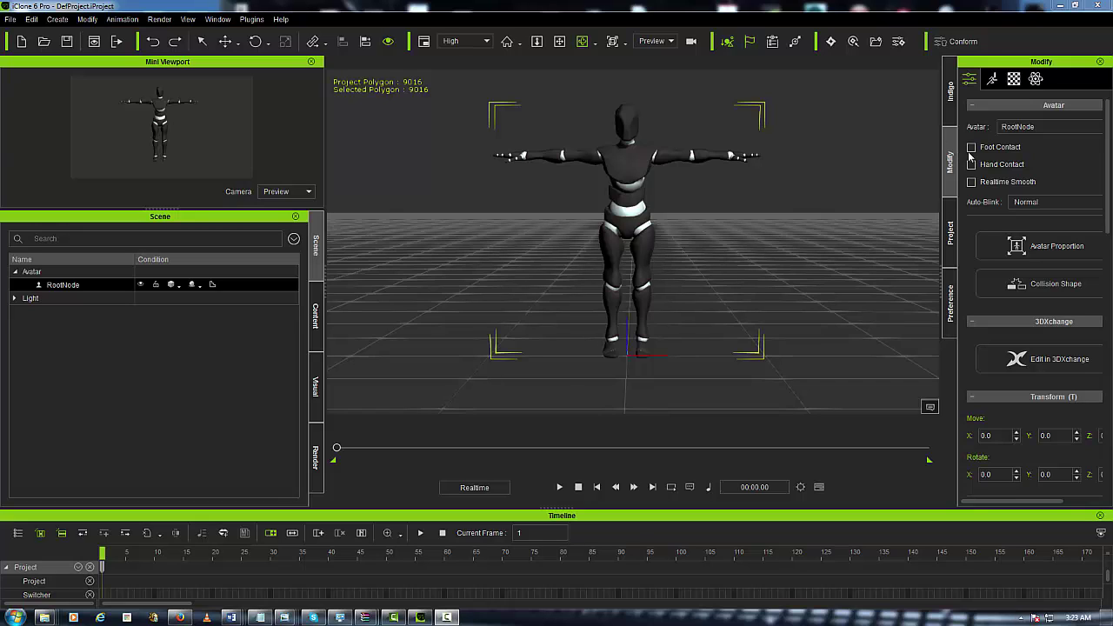
click(1058, 369)
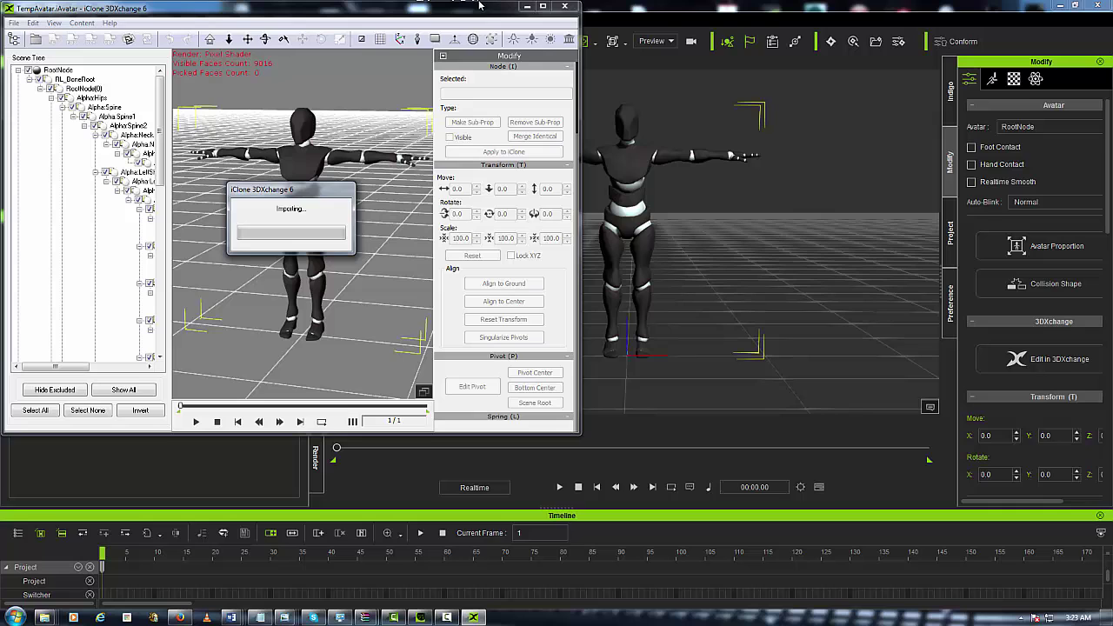
- Maximize 3DXchange, scroll to the Animation section, and preview Sit Idle, stopping at frame 1
click(543, 7)
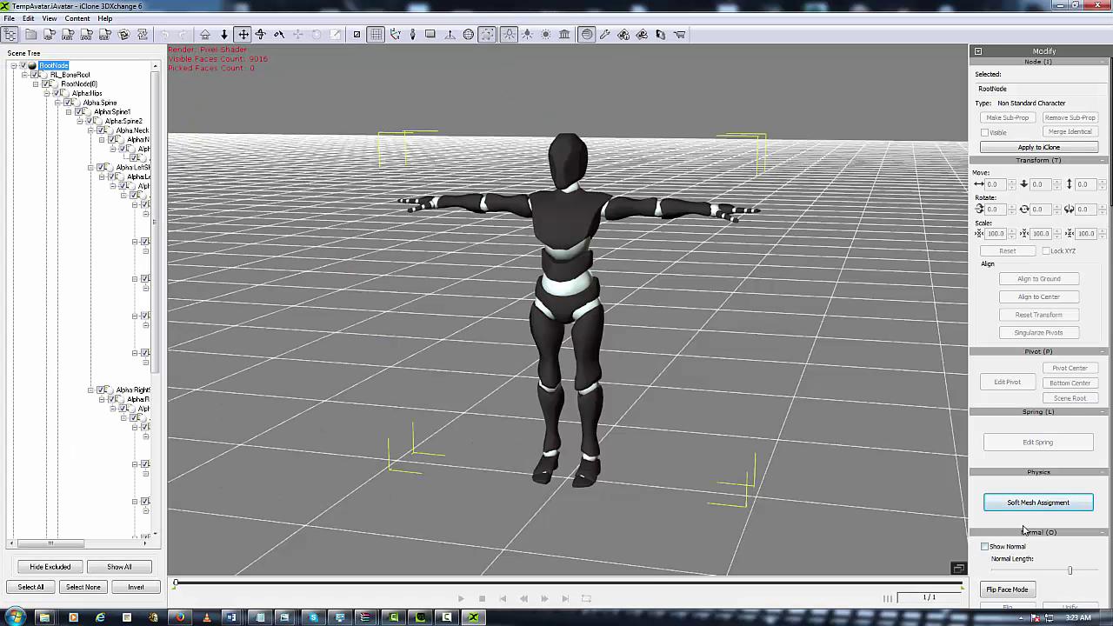
drag(987, 461, 970, 3)
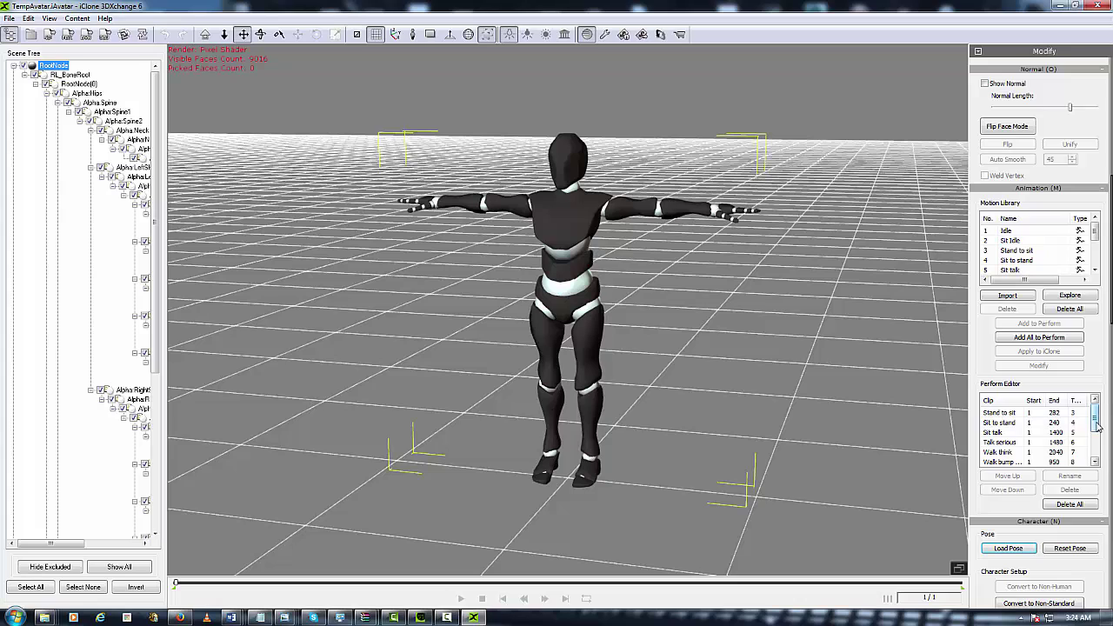
click(1095, 462)
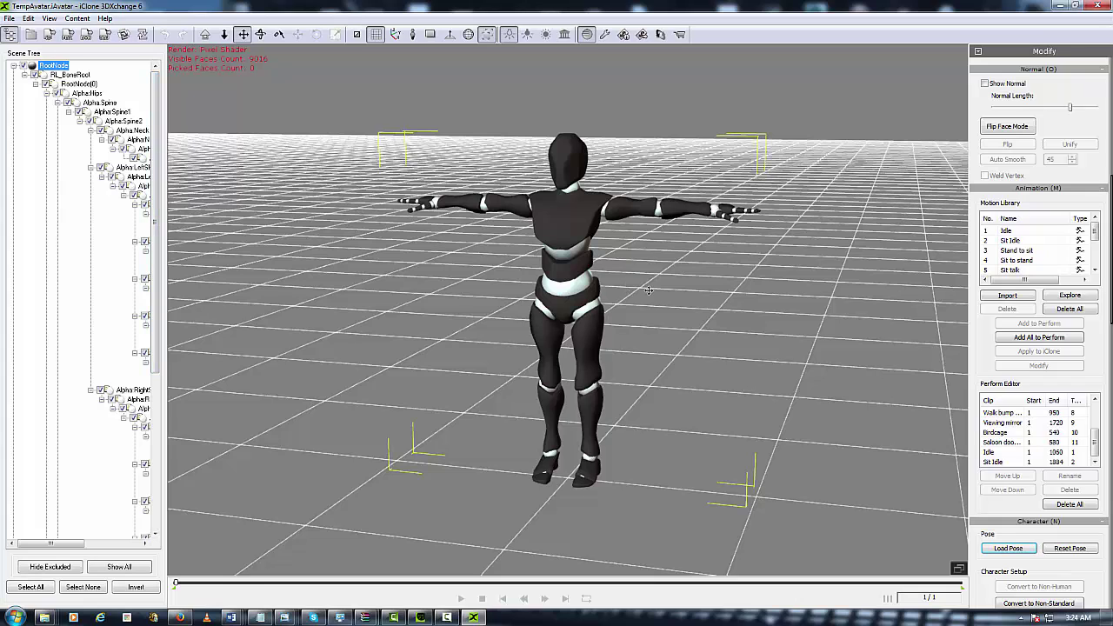
scroll(1093, 273, down, 2)
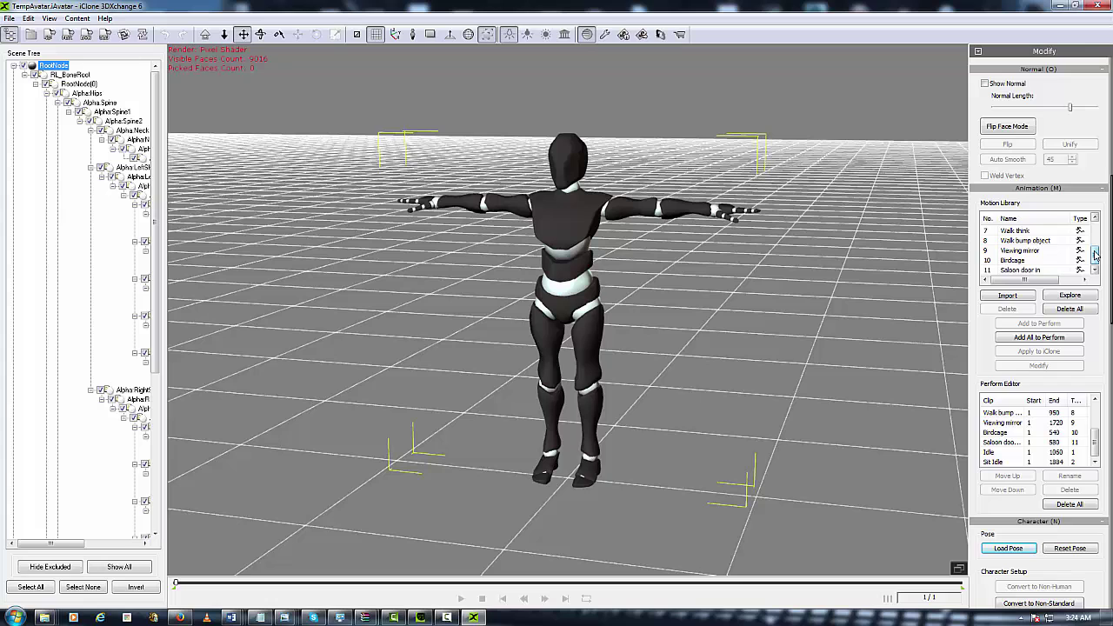
drag(1096, 253, 1098, 222)
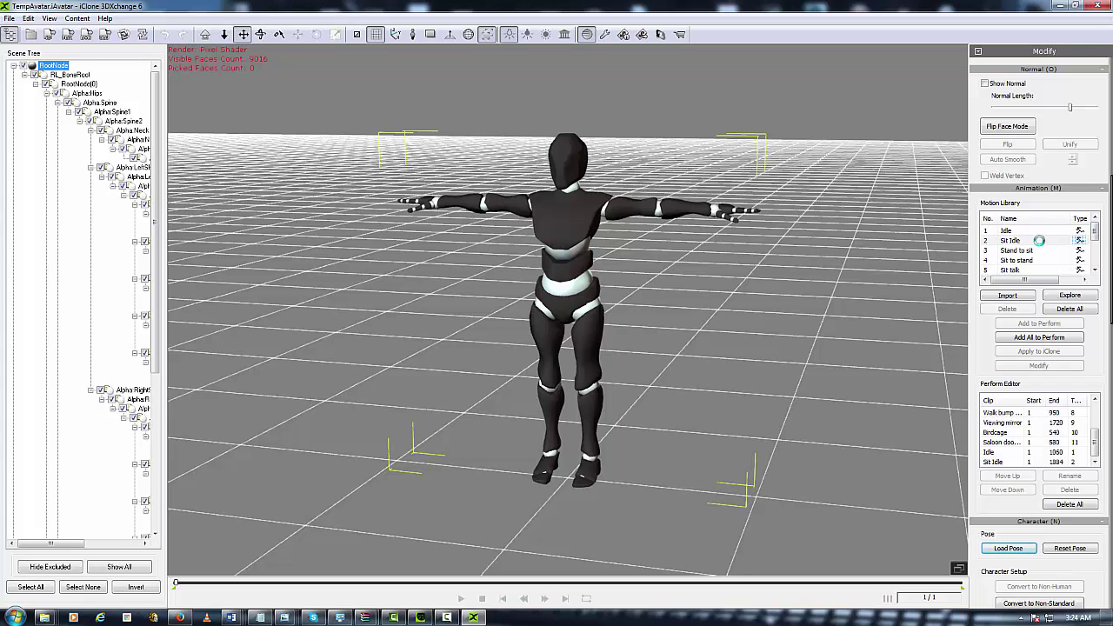
click(1040, 240)
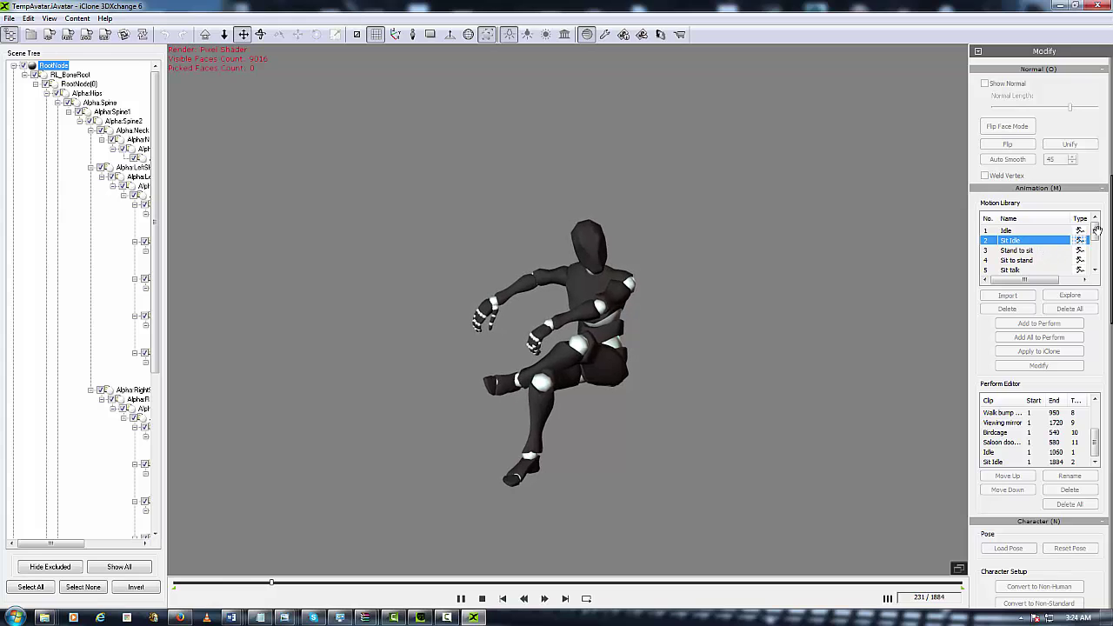
scroll(1009, 331, up, 1)
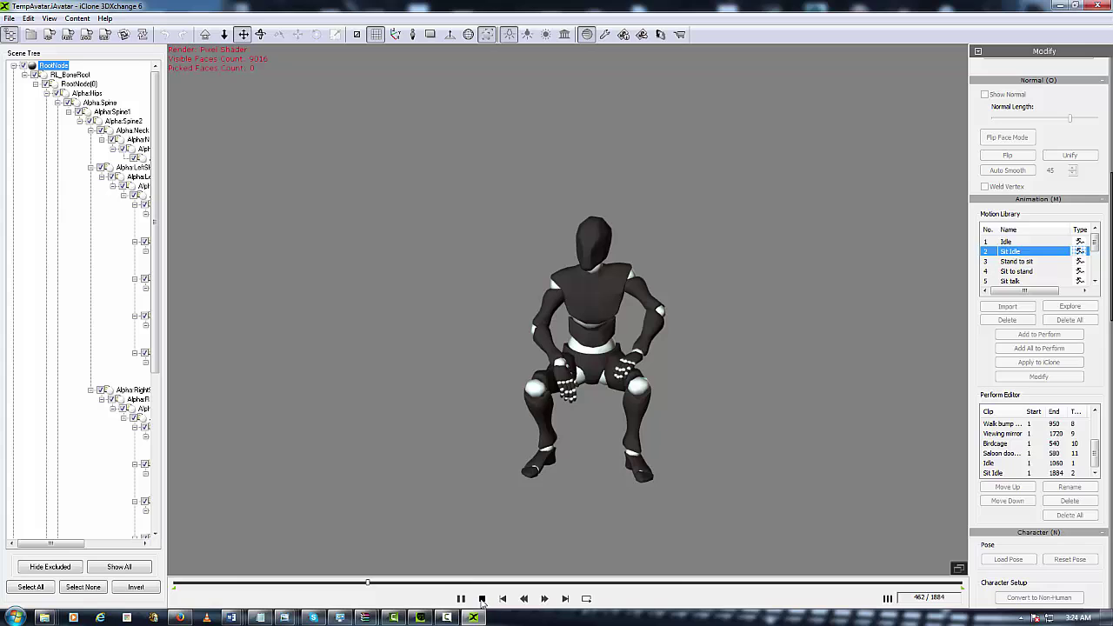
click(482, 599)
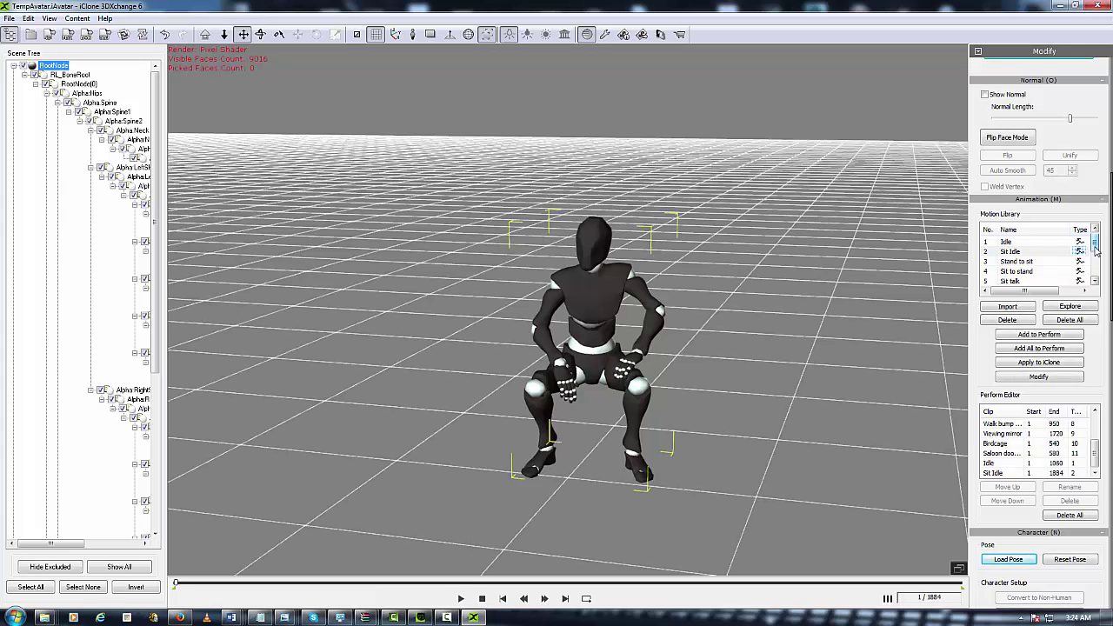
drag(1095, 249, 1097, 267)
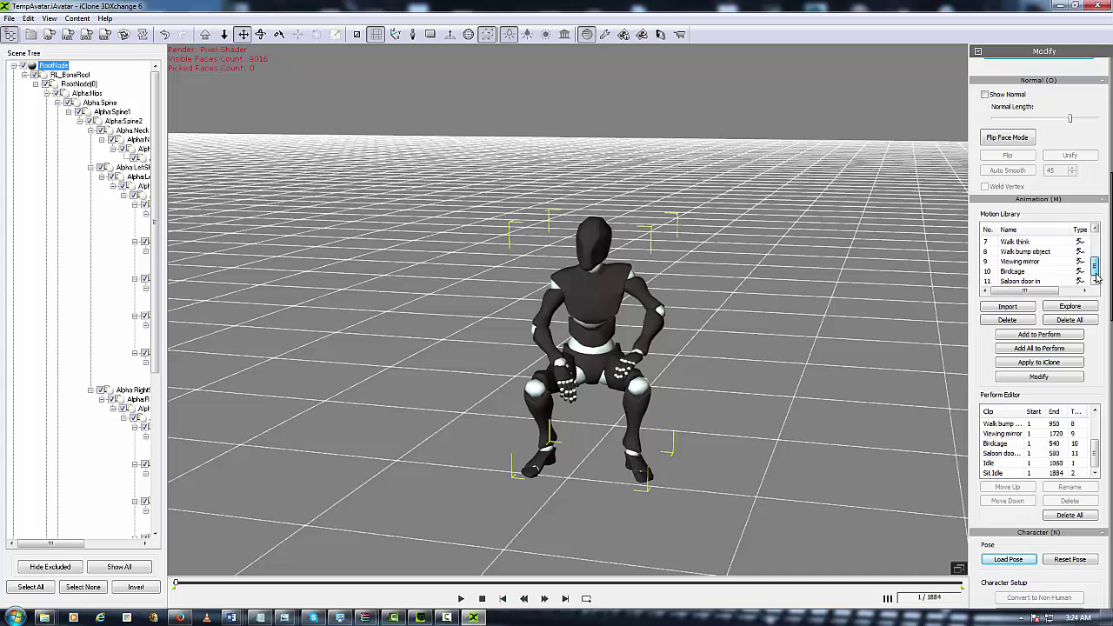
- Import alpha_tpose.iMotion into the Motion Library, then Delete All clips in the Perform Editor
click(1007, 307)
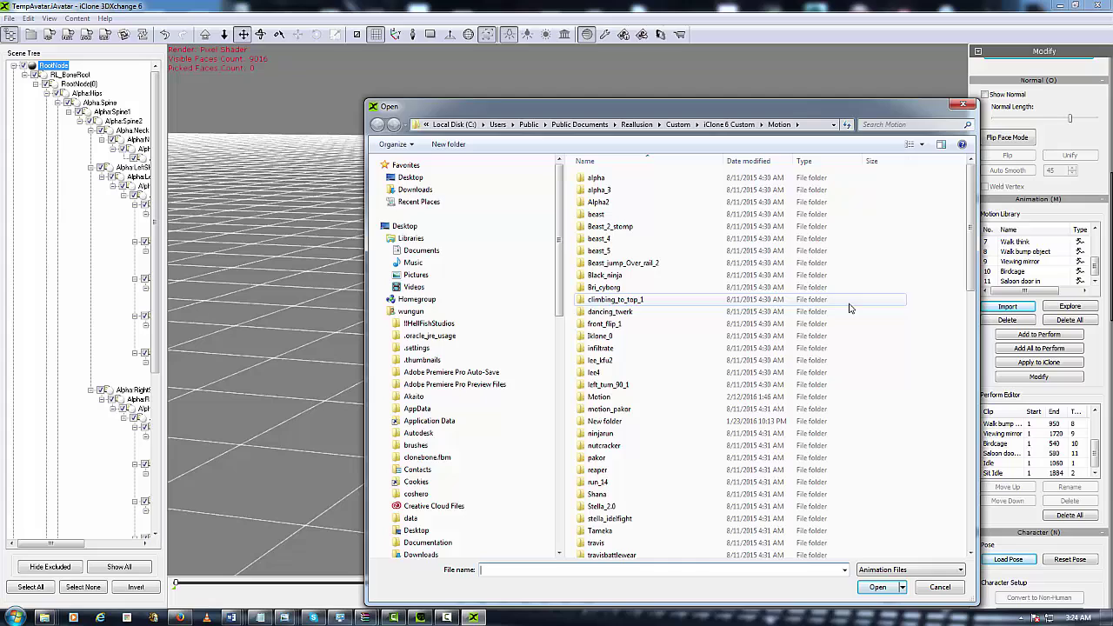
drag(969, 202, 966, 310)
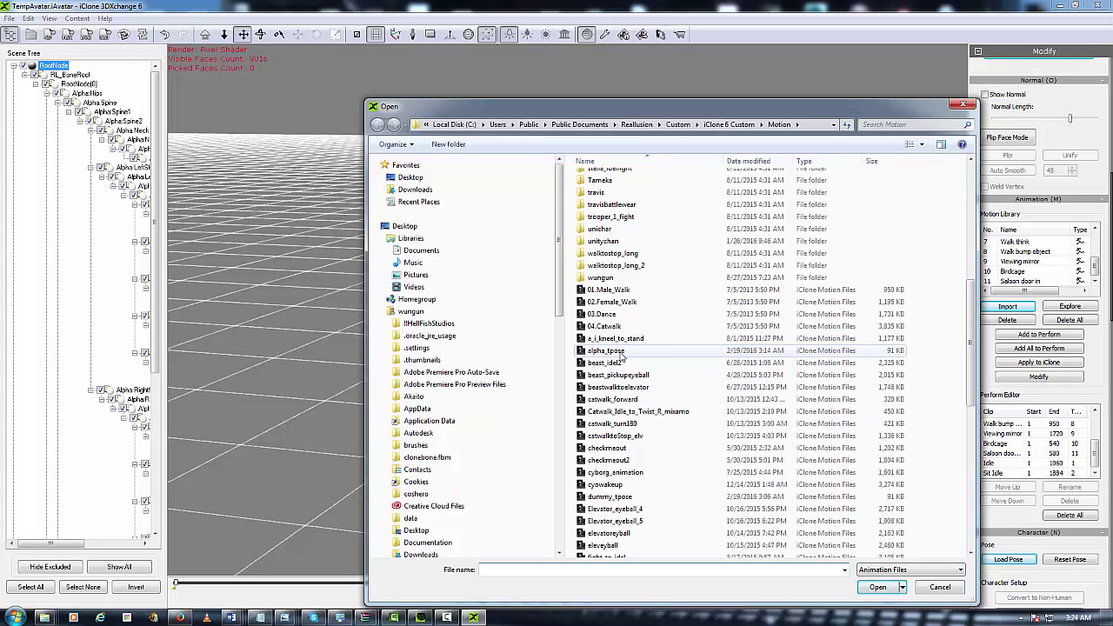
double_click(614, 355)
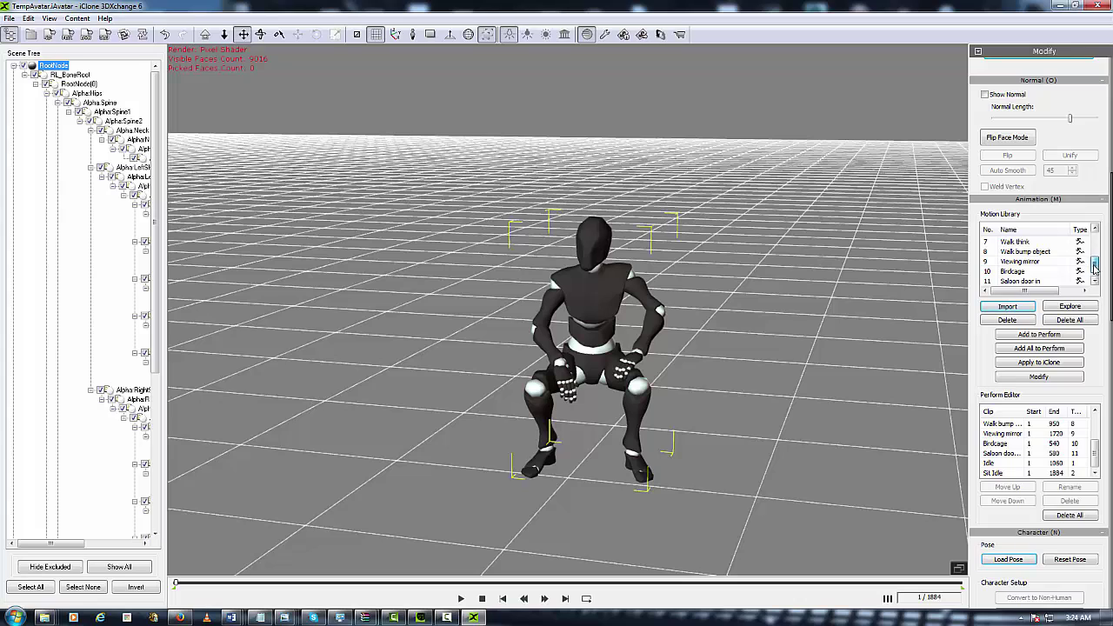
click(1095, 281)
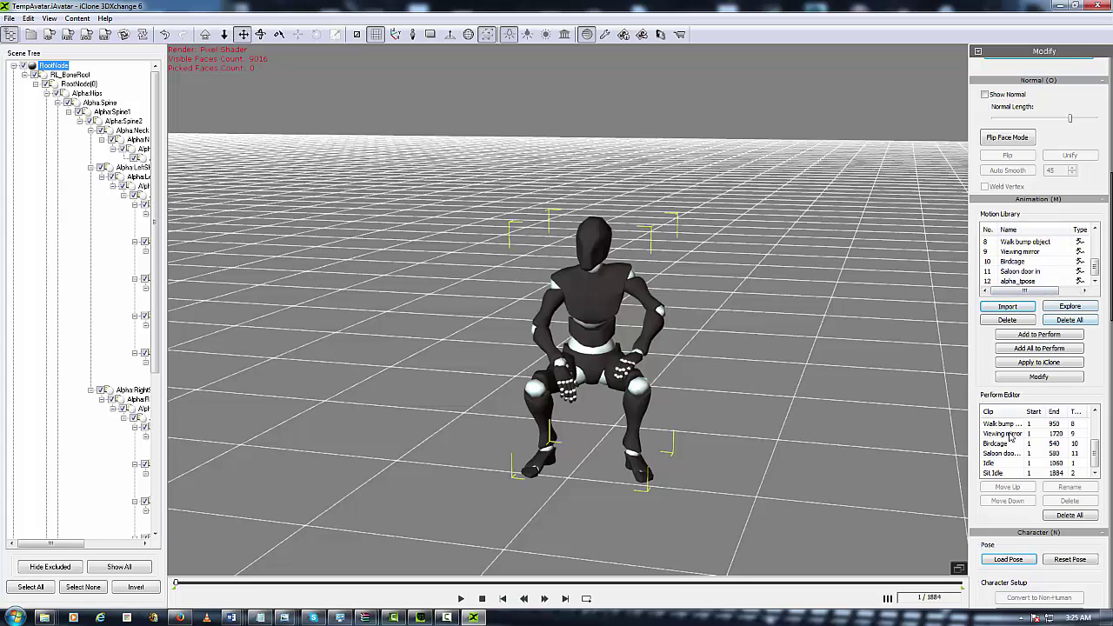
click(1070, 516)
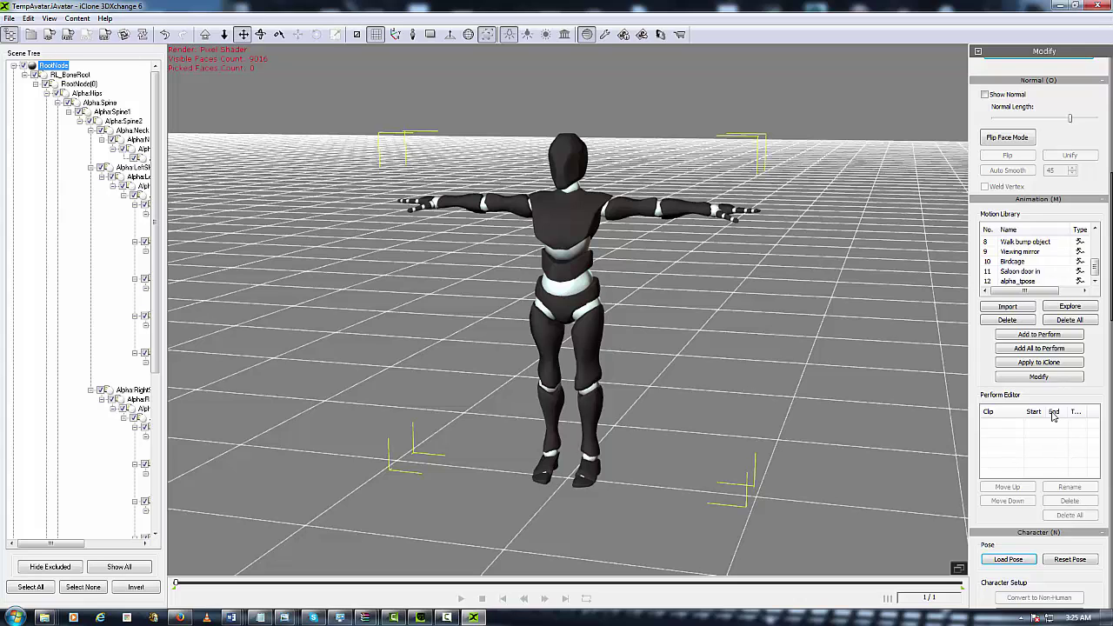
- Add Sit Idle to the perform list, preview Idle, then clear the list again
click(1055, 337)
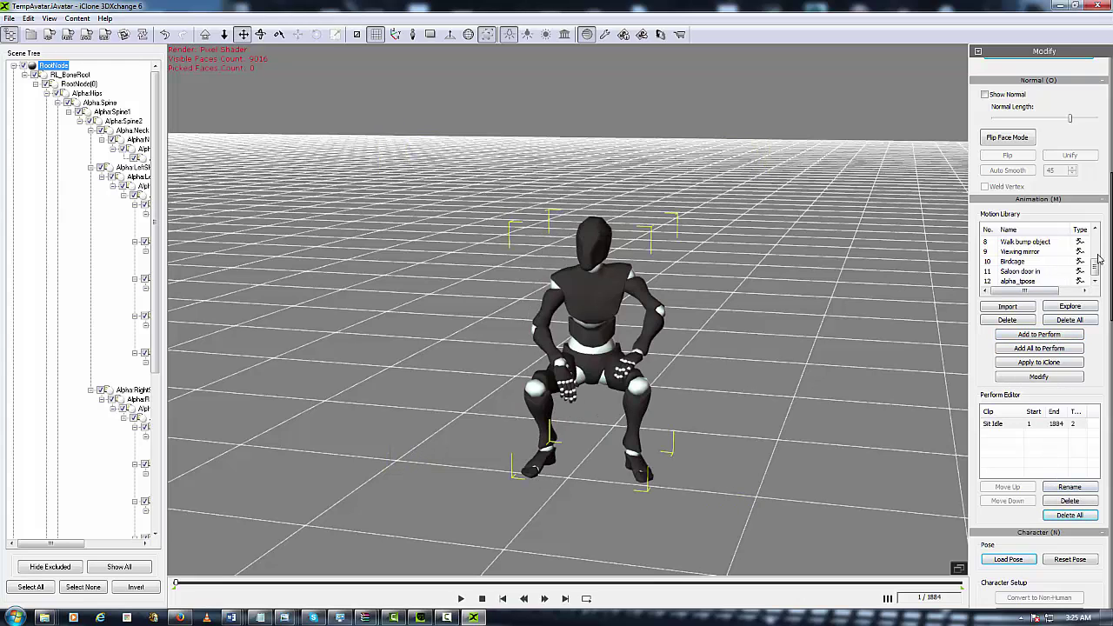
scroll(1097, 261, up, 3)
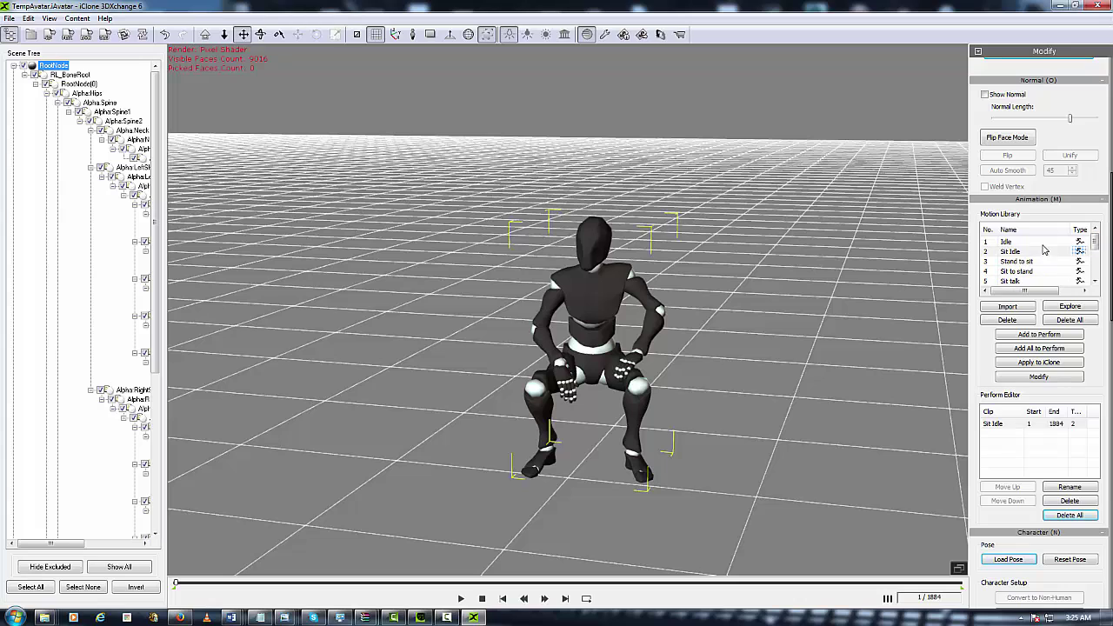
click(1044, 243)
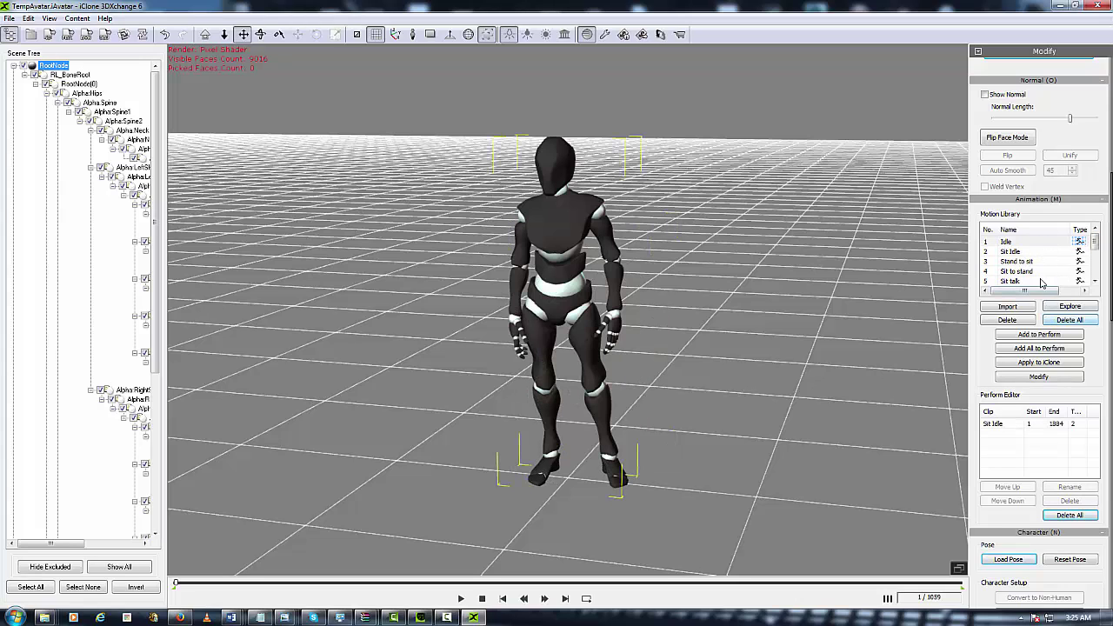
click(991, 425)
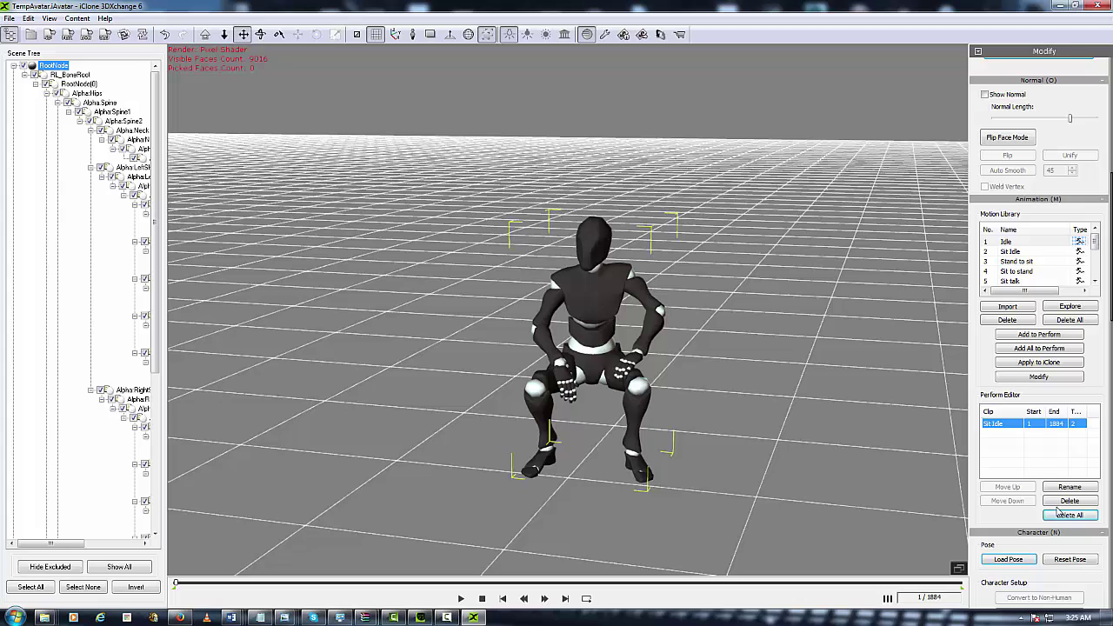
click(1068, 515)
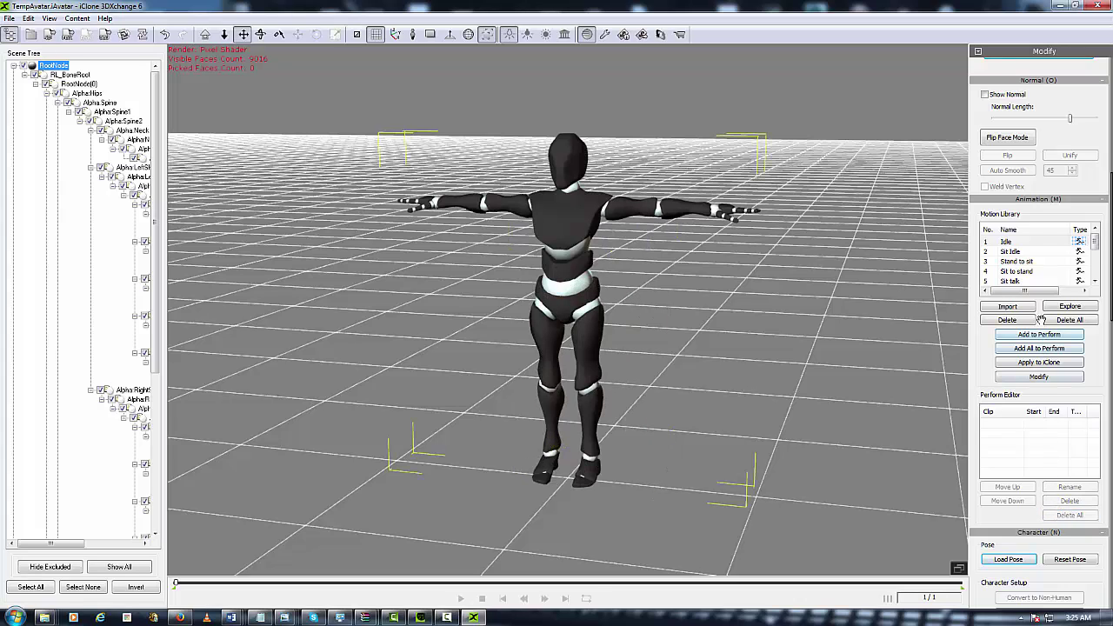
- Add all twelve library motions to the perform list and play the alpha_tpose clip
click(1040, 239)
click(1043, 350)
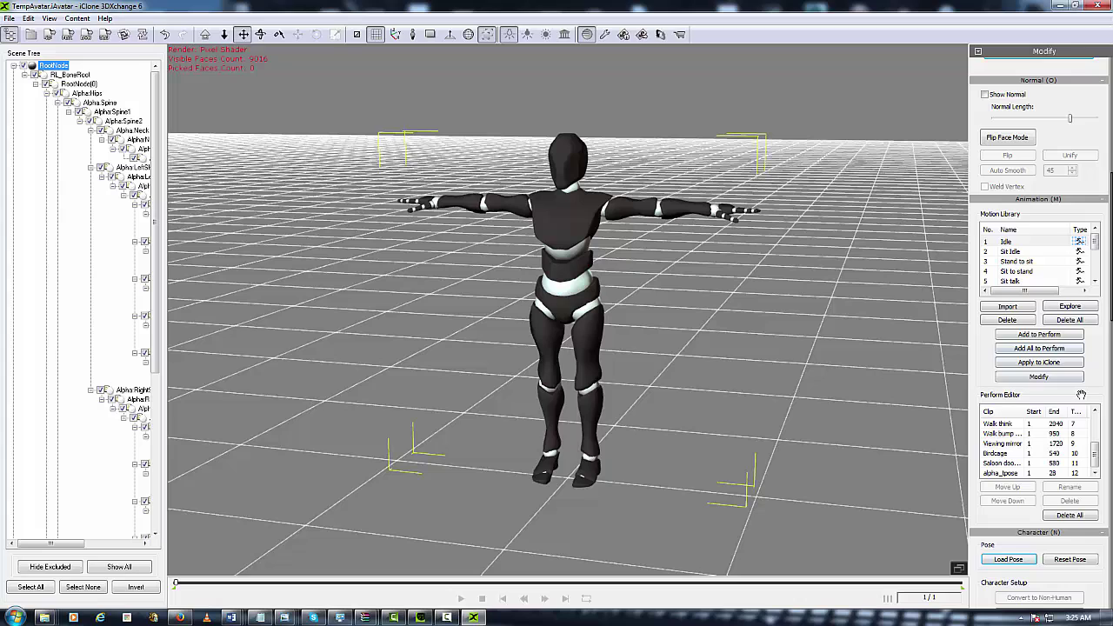
drag(1095, 449, 1095, 424)
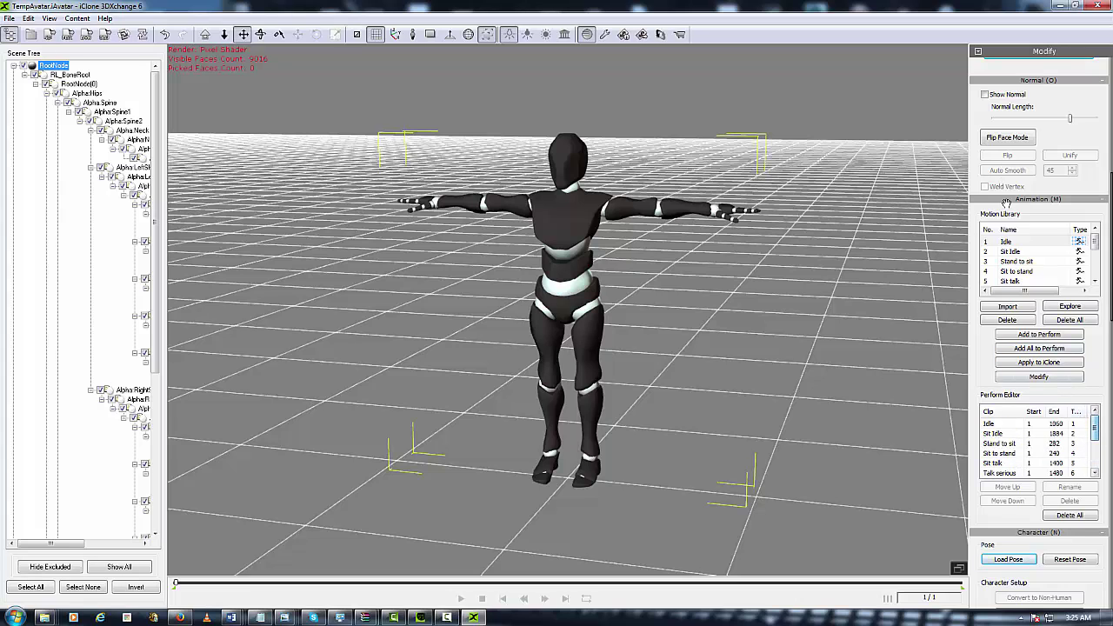
click(1096, 472)
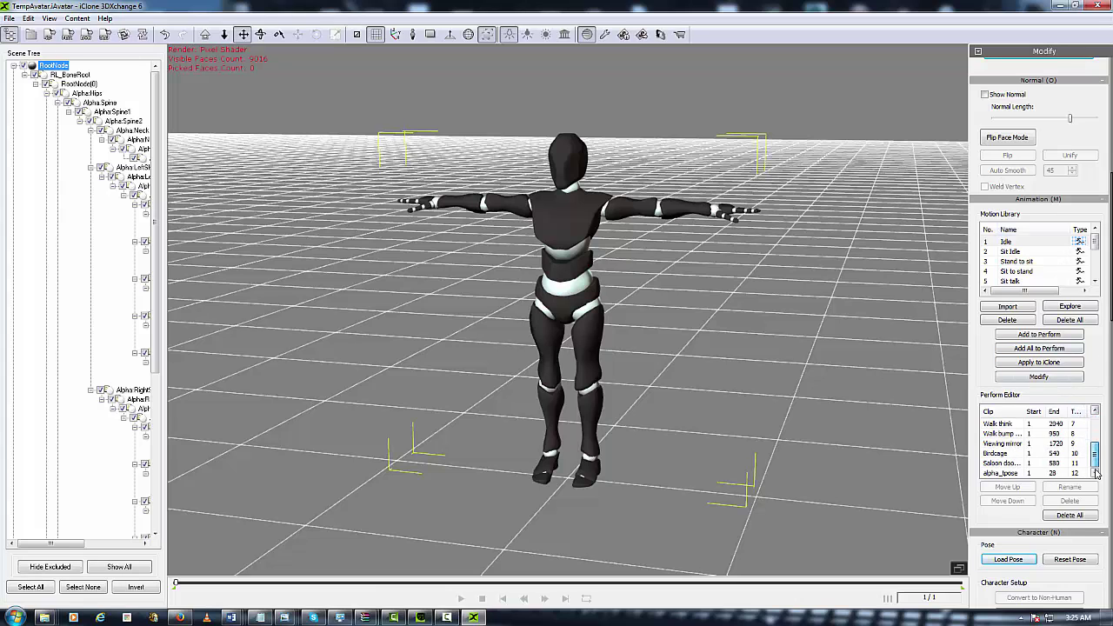
double_click(1009, 473)
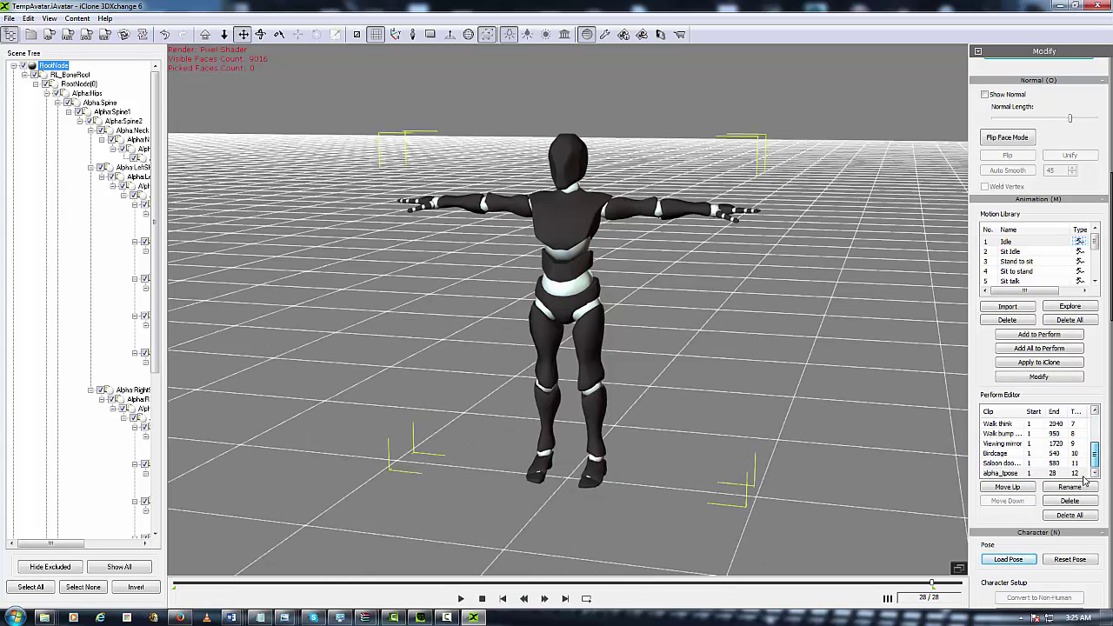
drag(1095, 452, 1094, 432)
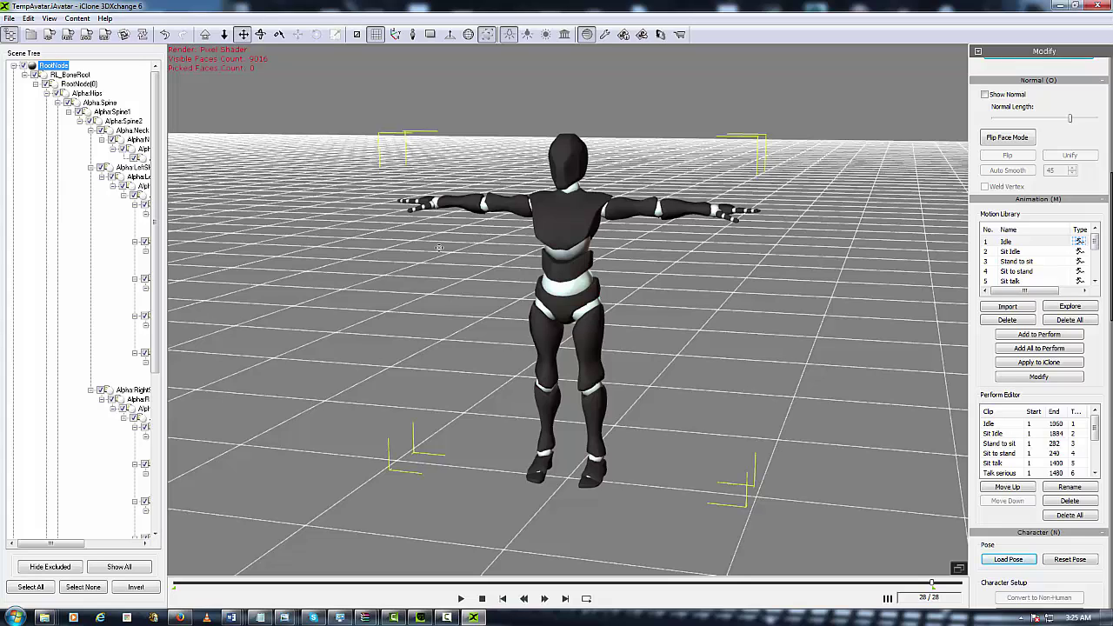
- Export the robot as FBX Alpha_mason_1 with the MotionBuilder preset into the ninja_2 folder
click(69, 39)
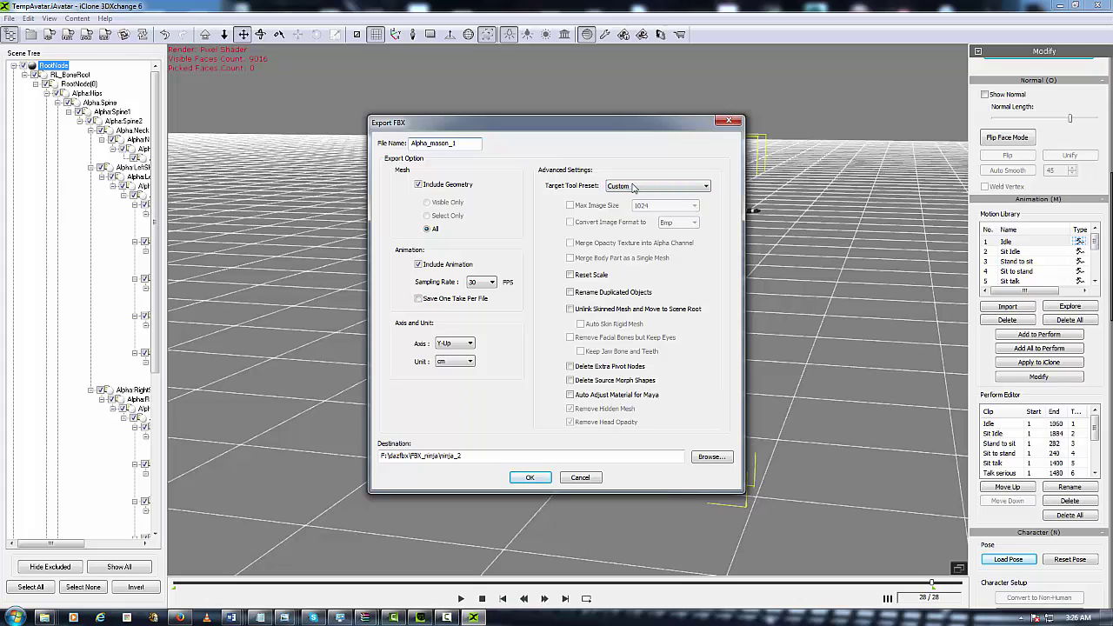
click(638, 187)
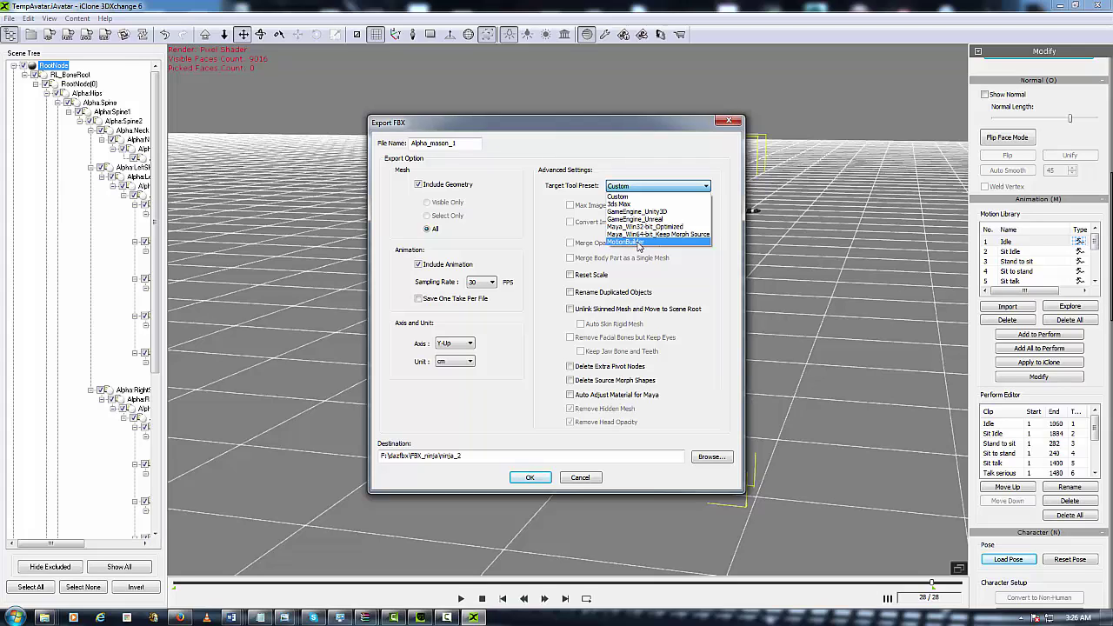
click(638, 243)
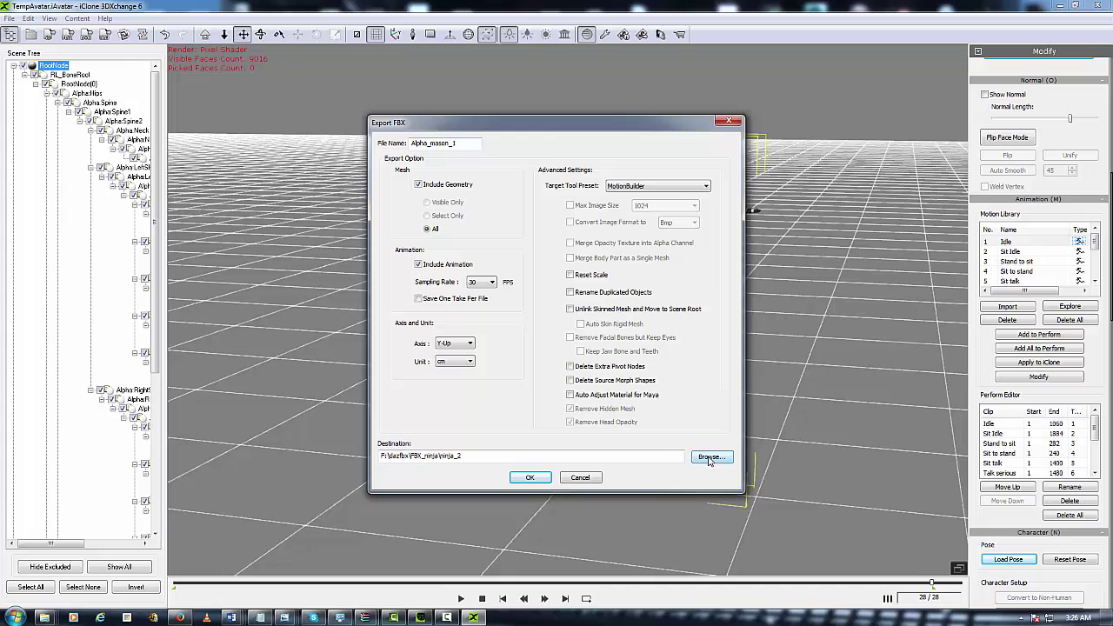
click(709, 459)
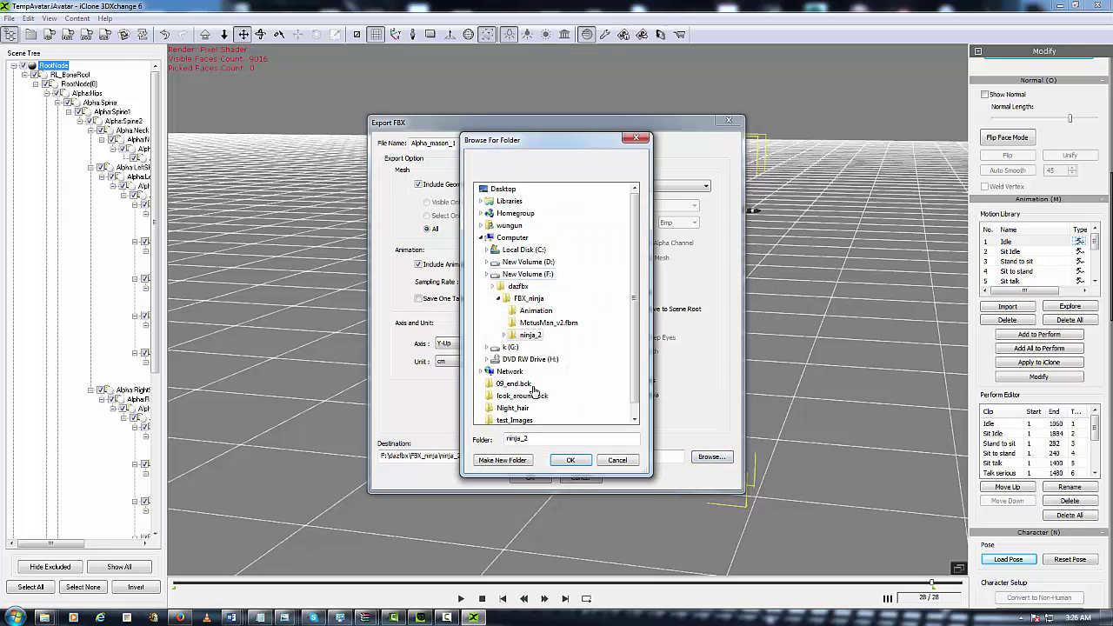
click(635, 138)
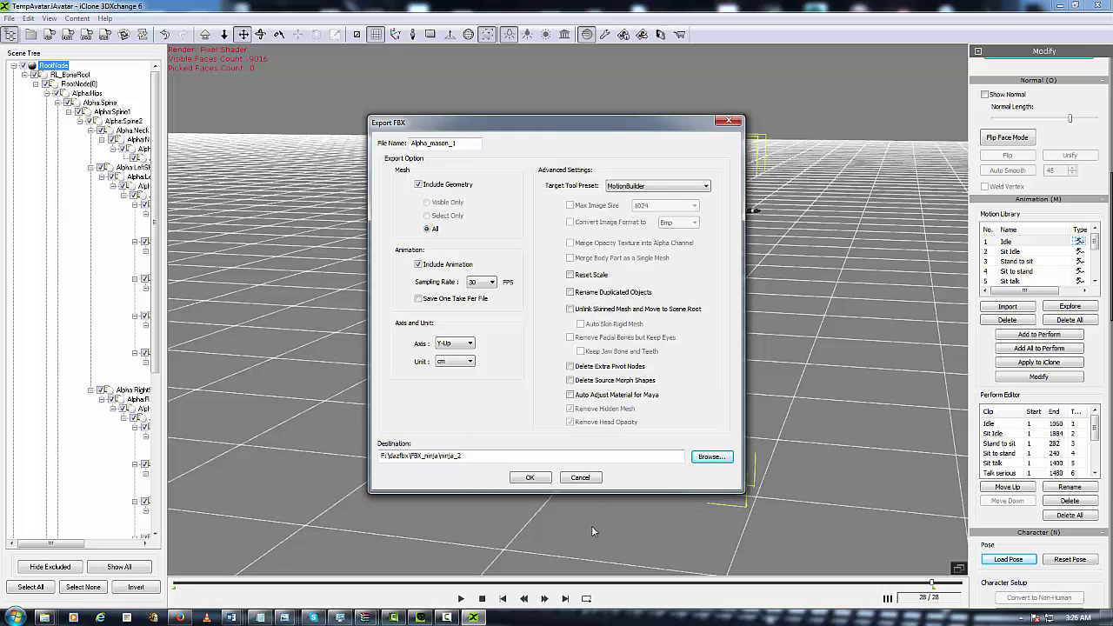
click(531, 479)
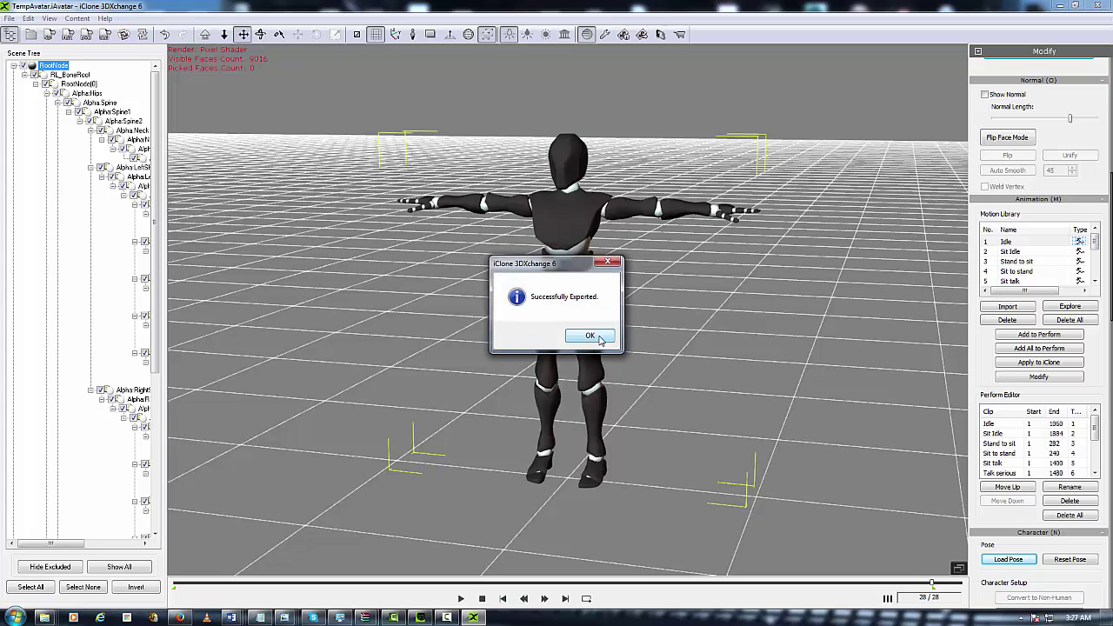
click(596, 339)
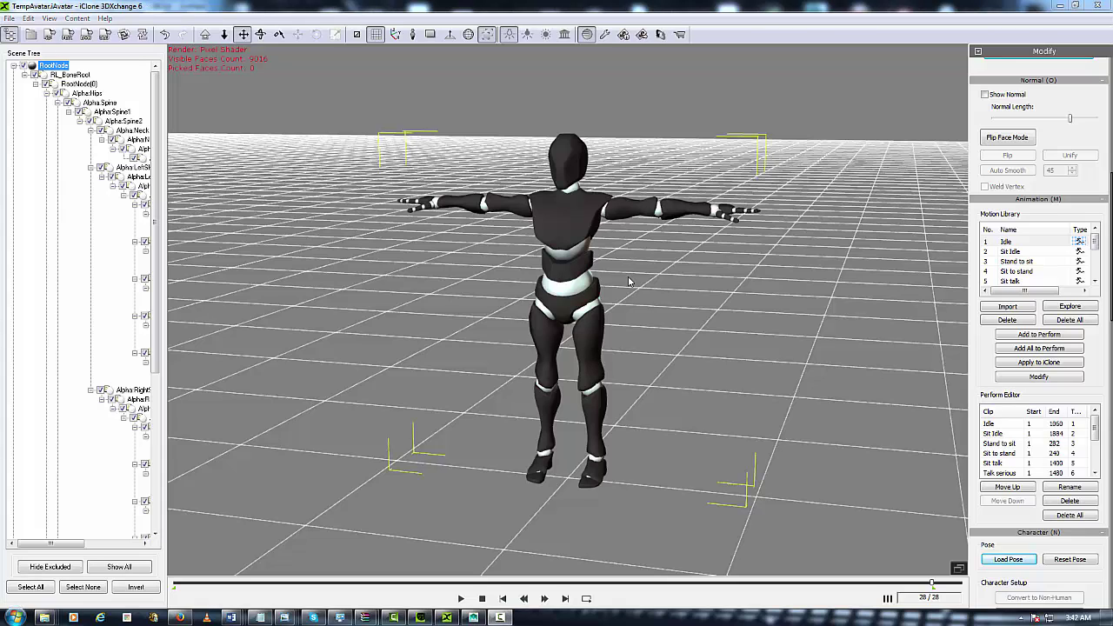
- Open Alpha_mason_1.fbx in MotionBuilder 2015 with all its takes
key(alt+Tab)
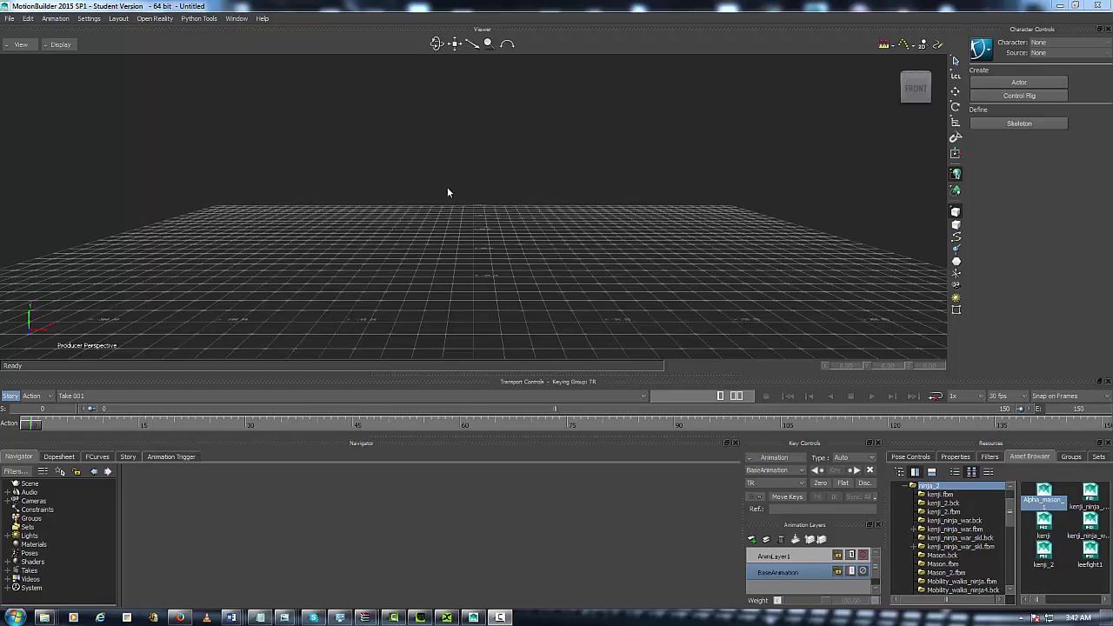
click(10, 21)
click(23, 44)
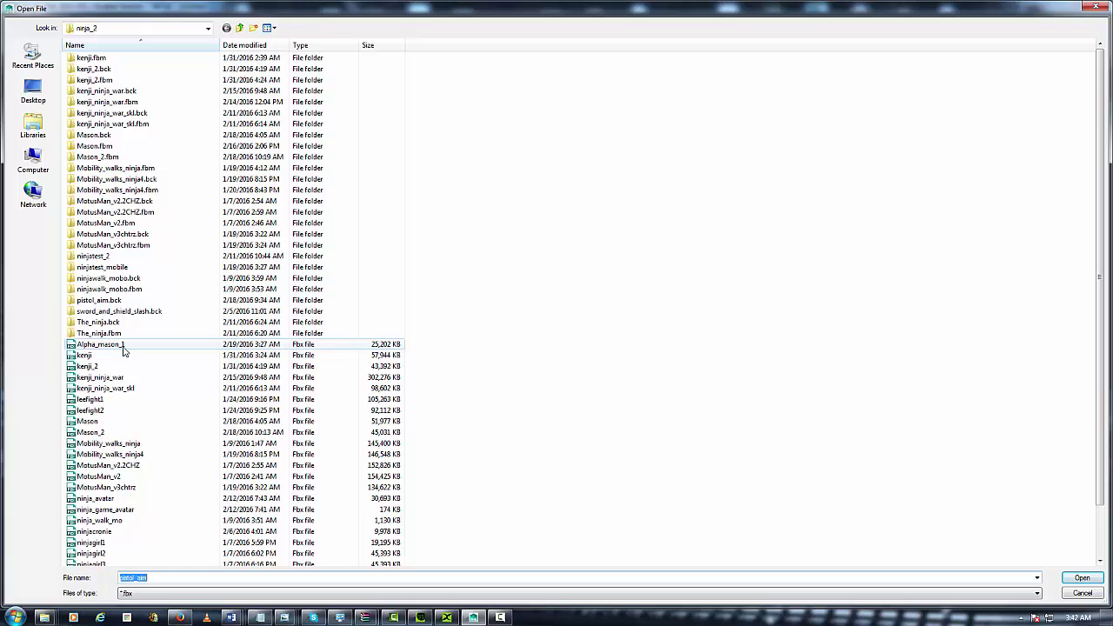
double_click(123, 348)
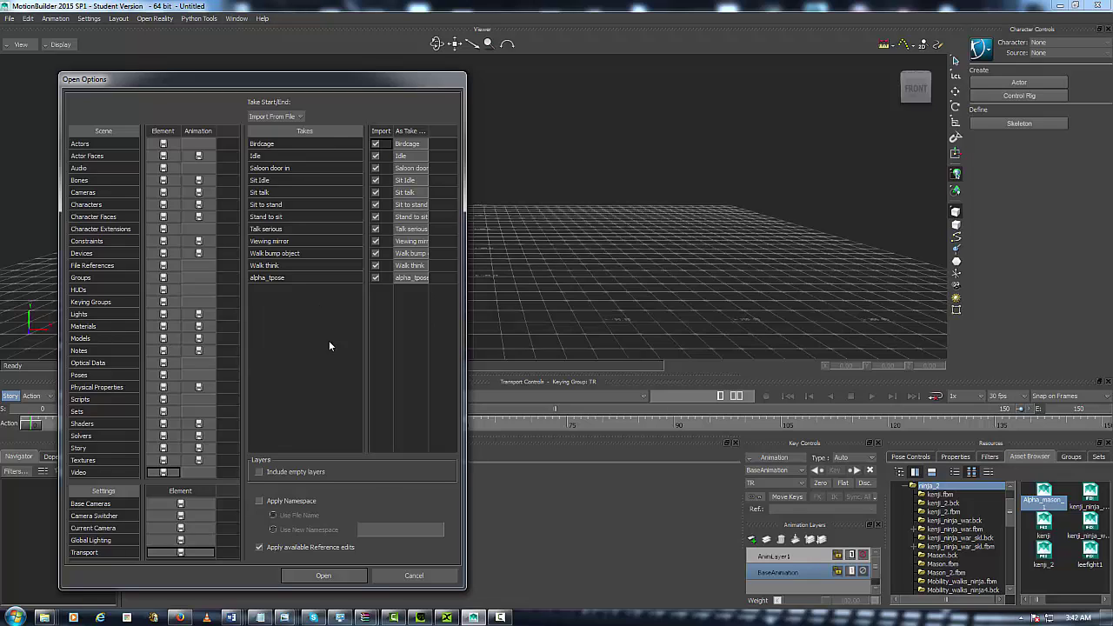
click(315, 575)
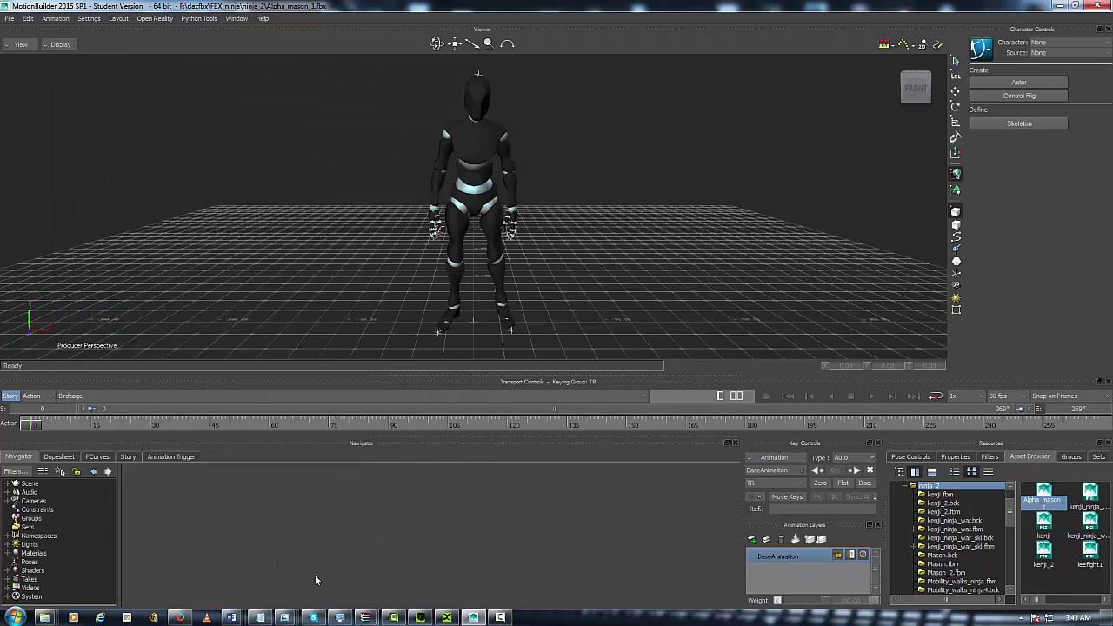
- Switch to the Saloon door in take and scrub through its animation
drag(438, 43, 438, 43)
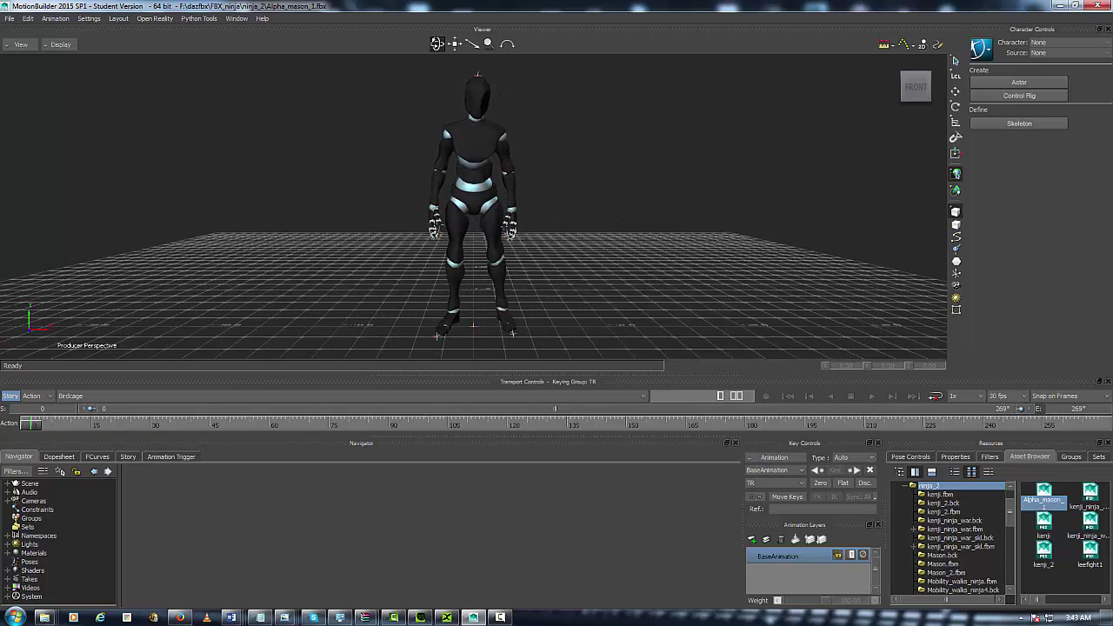
click(145, 397)
click(85, 425)
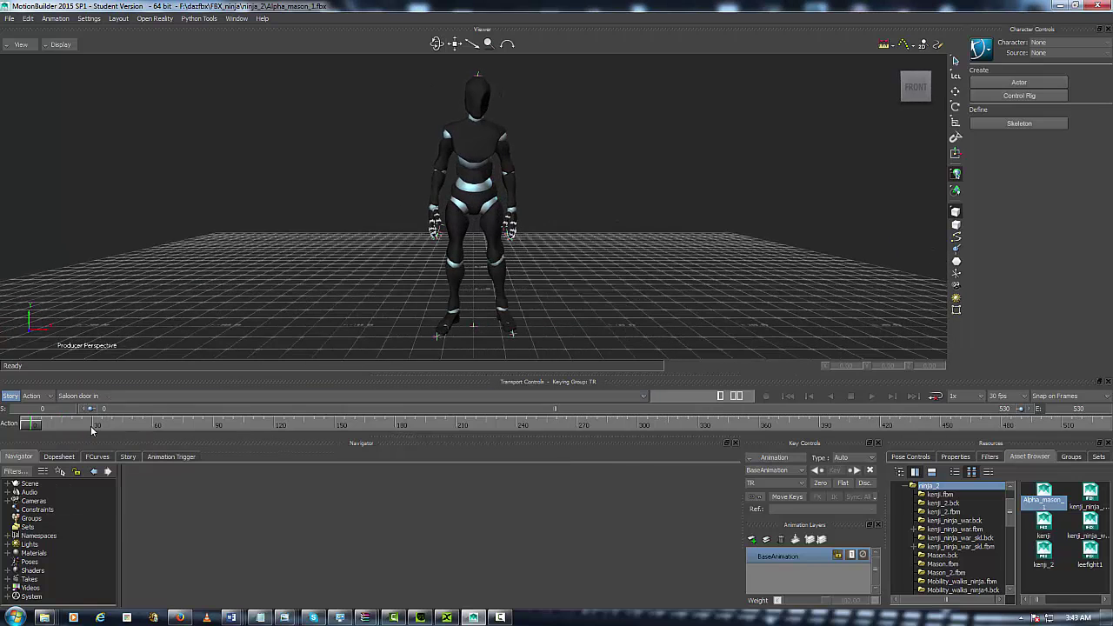
drag(153, 438, 4, 426)
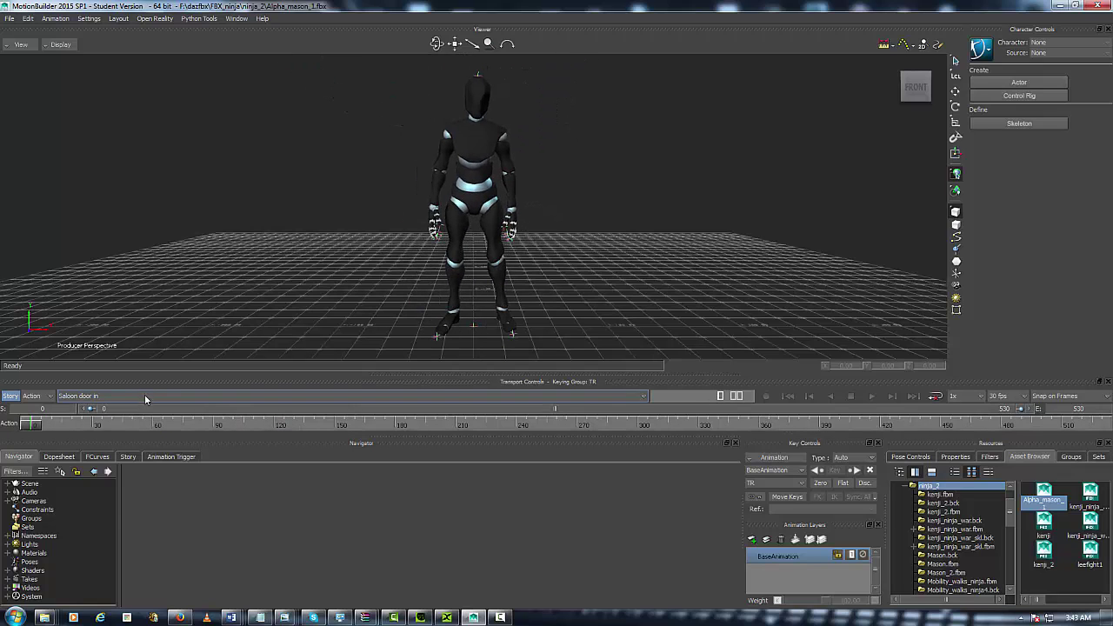
- Check the alpha_tpose take, then make Walk think current and play it to about frame 110
click(143, 396)
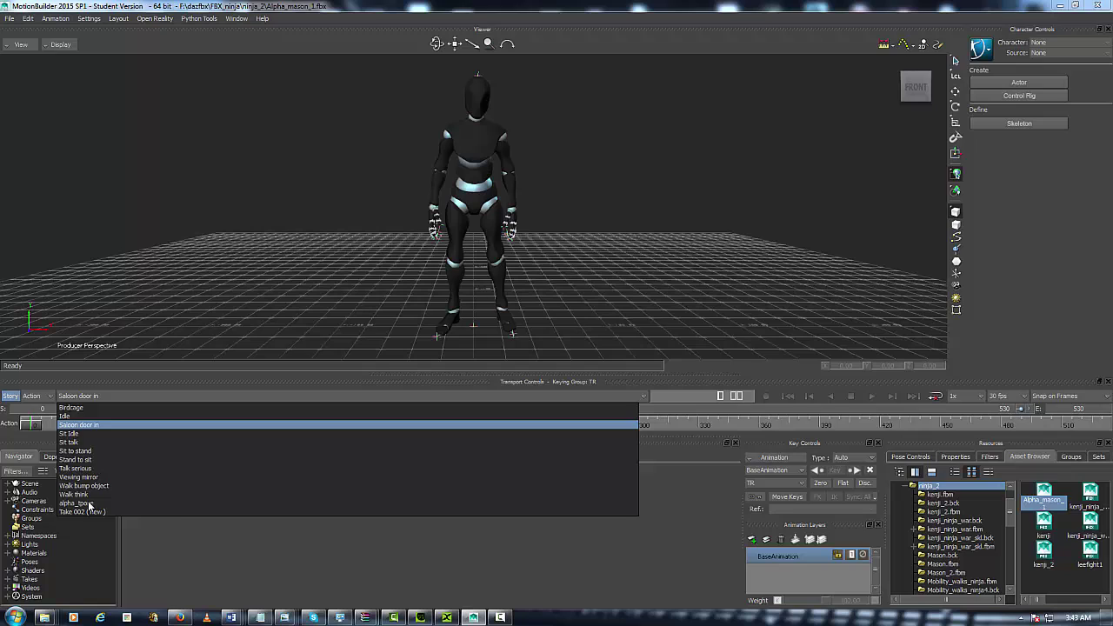
click(87, 502)
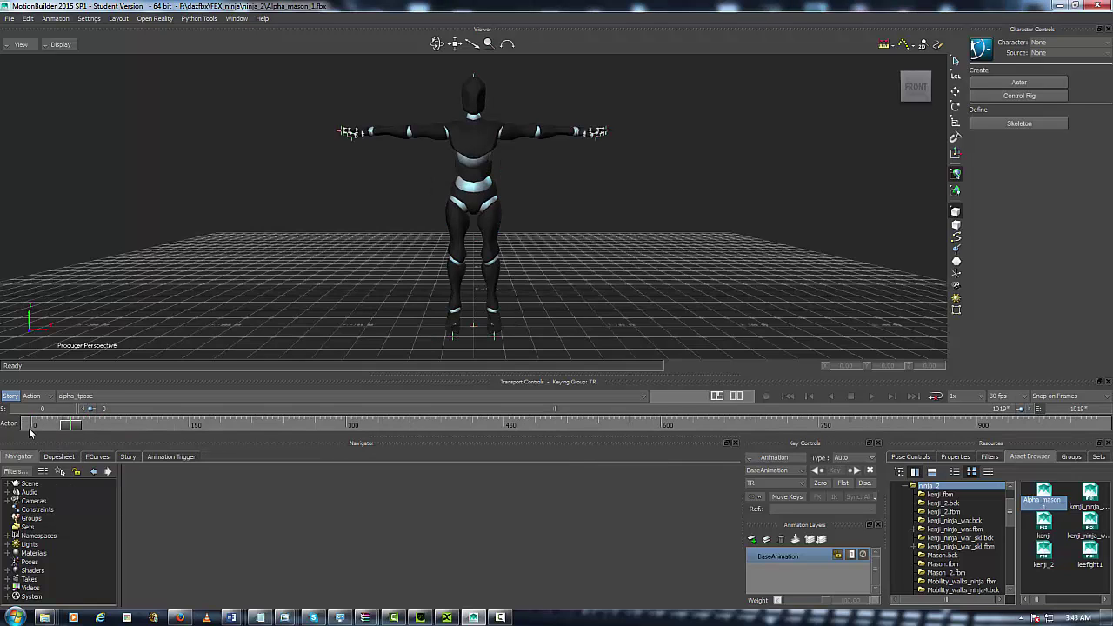
click(113, 396)
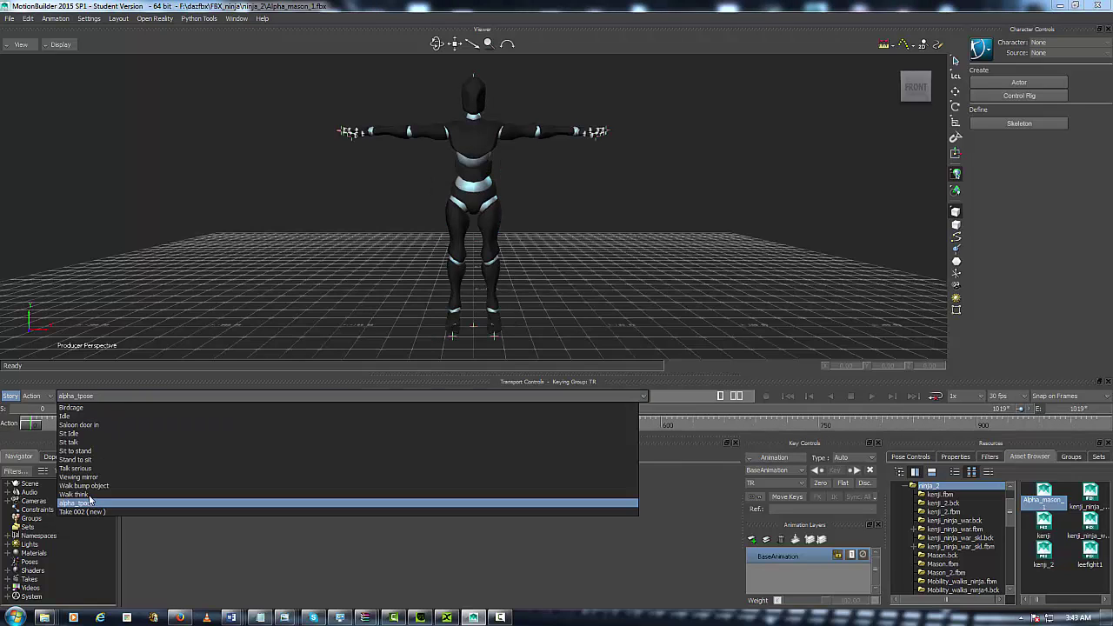
click(90, 495)
mouse_move(36, 424)
mouse_down()
mouse_move(377, 438)
mouse_move(32, 425)
mouse_up()
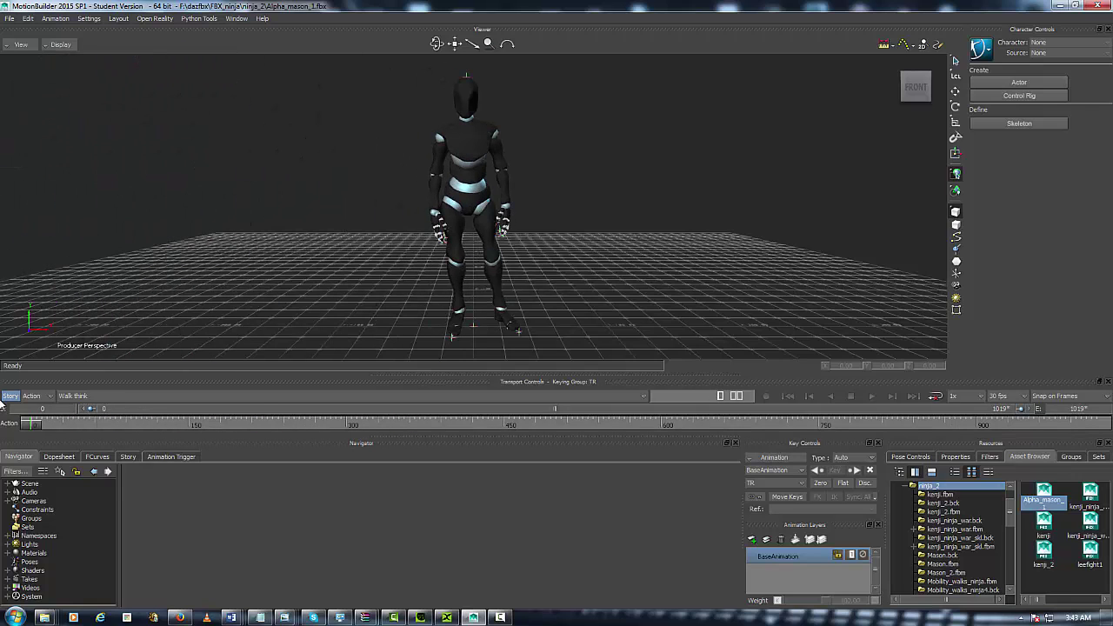
scroll(458, 195, down, 2)
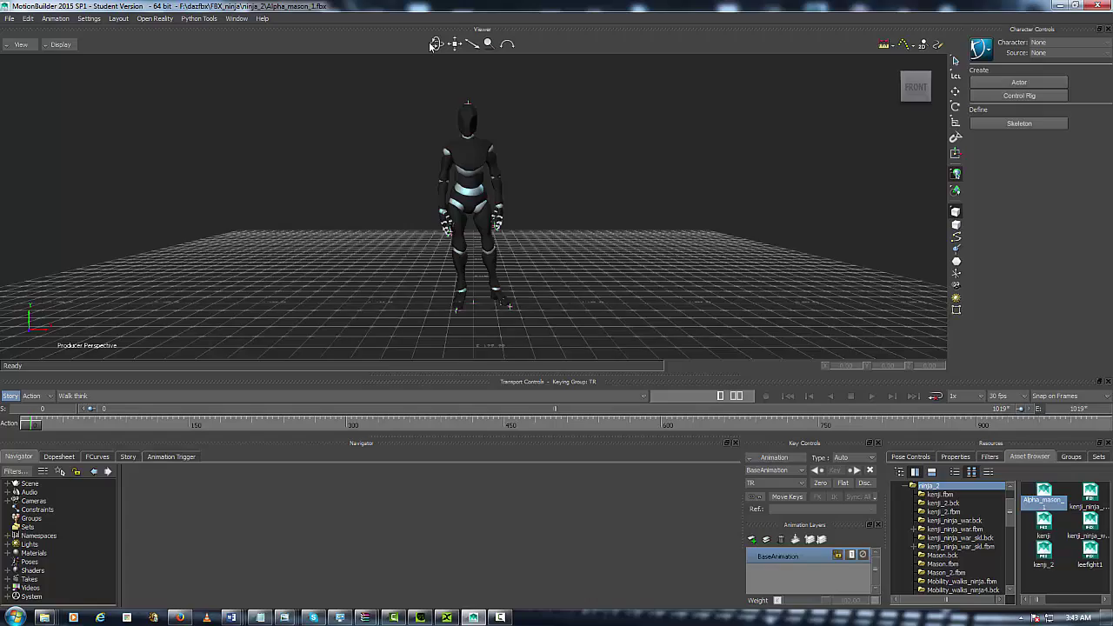
mouse_move(436, 43)
mouse_down()
mouse_move(487, 45)
mouse_move(465, 50)
mouse_move(500, 61)
mouse_move(437, 44)
mouse_up()
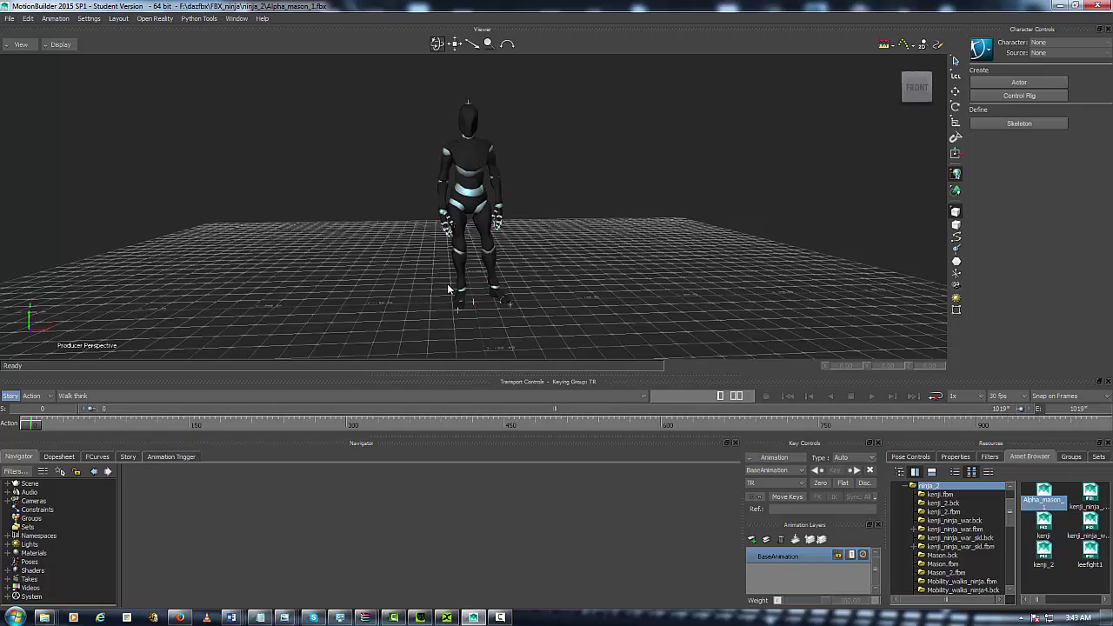
drag(436, 43, 434, 74)
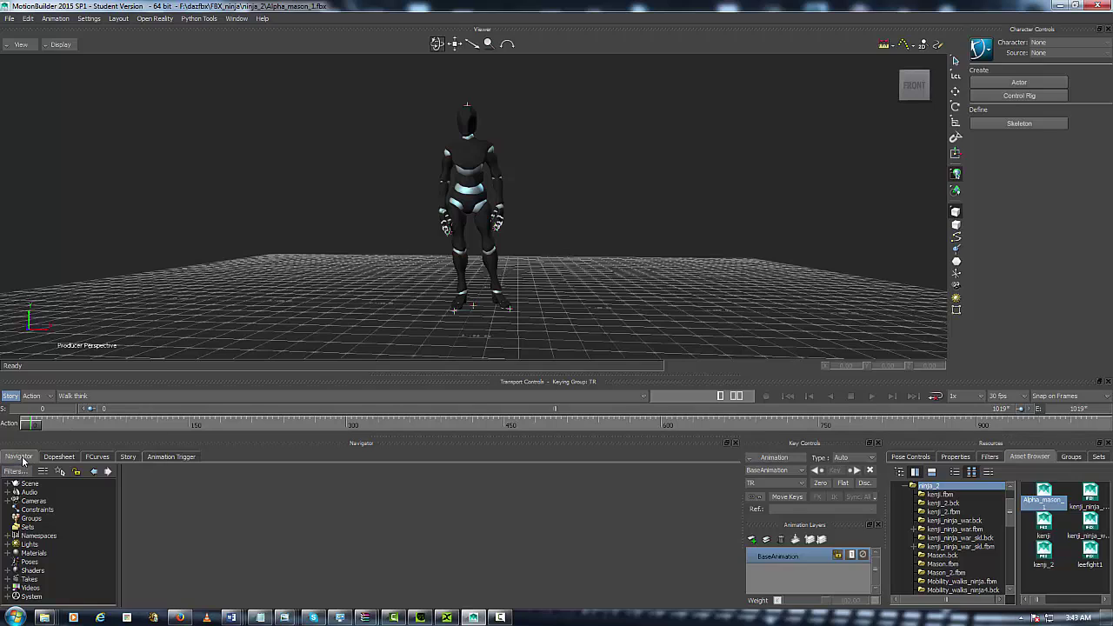
click(7, 484)
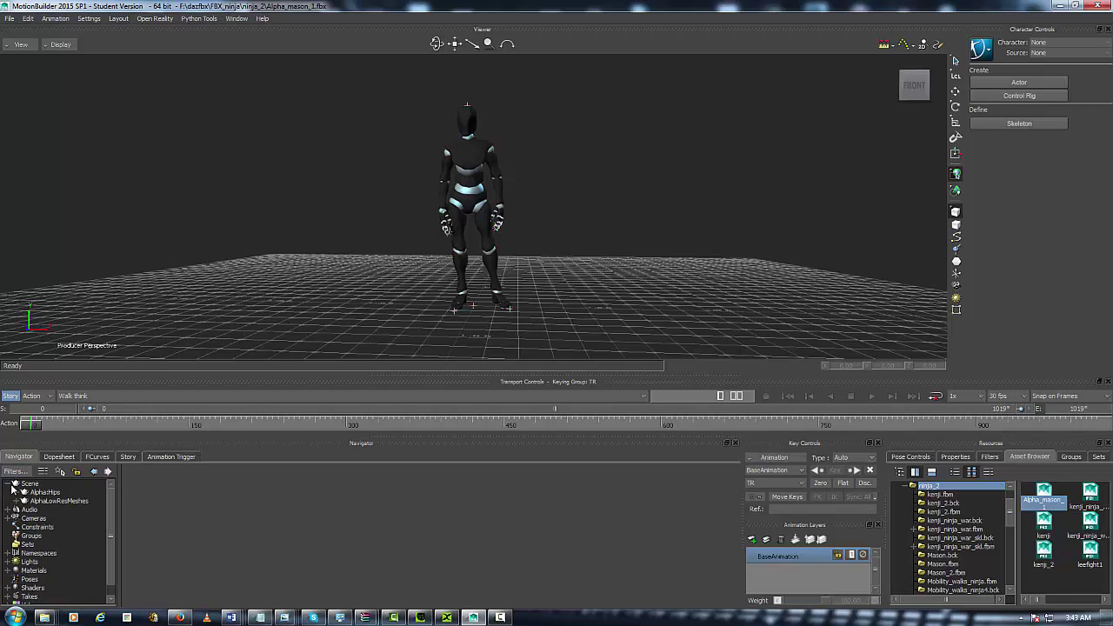
click(45, 493)
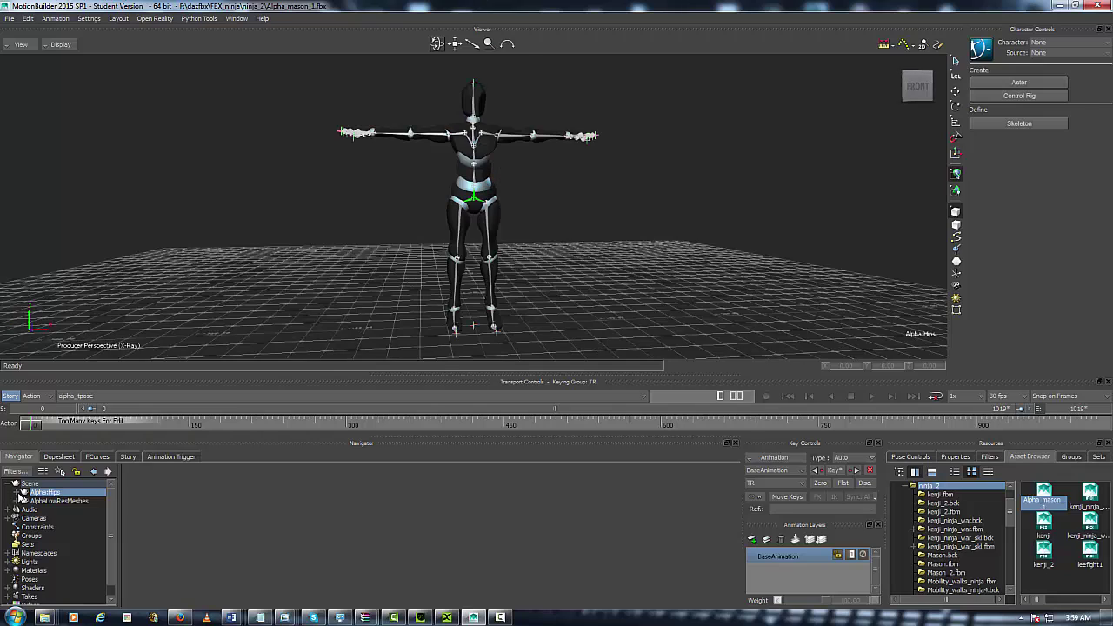
click(20, 493)
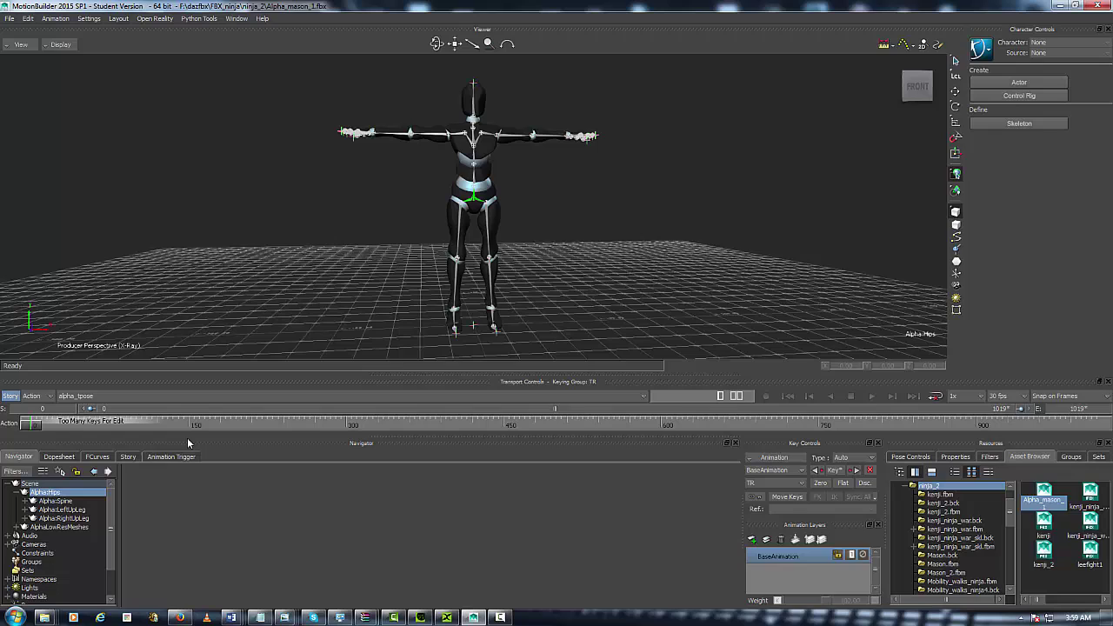
click(7, 483)
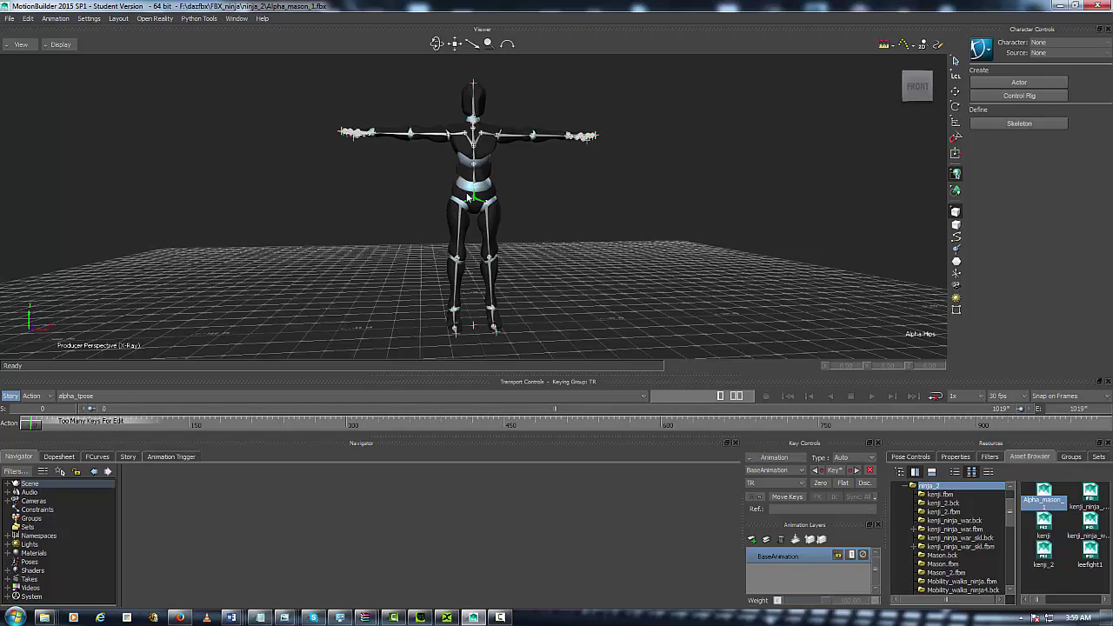
scroll(469, 200, up, 3)
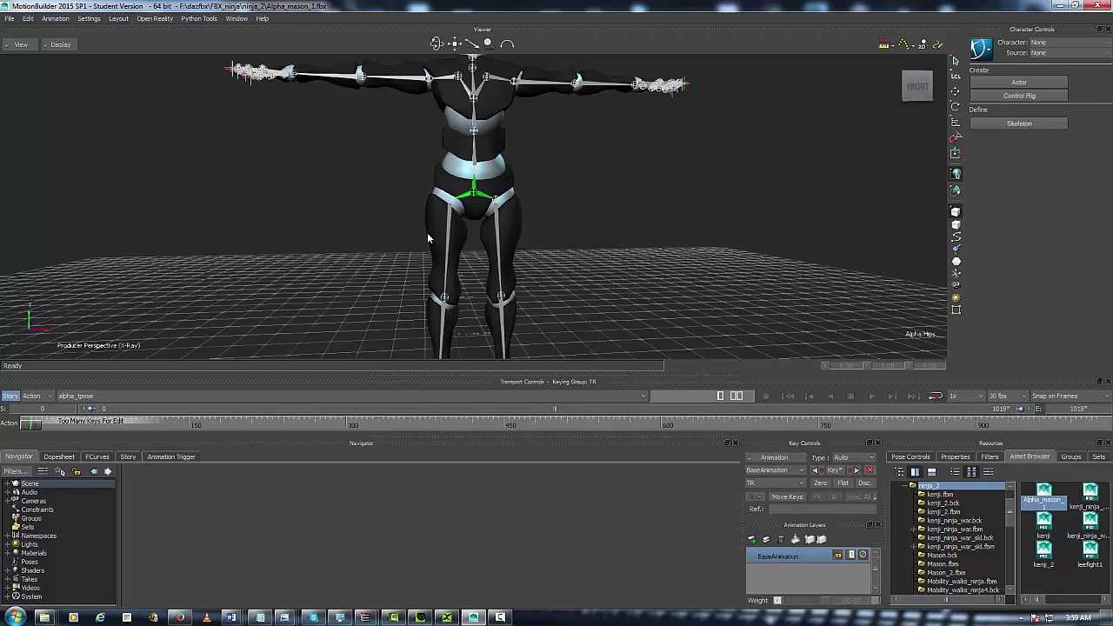
right_click(498, 227)
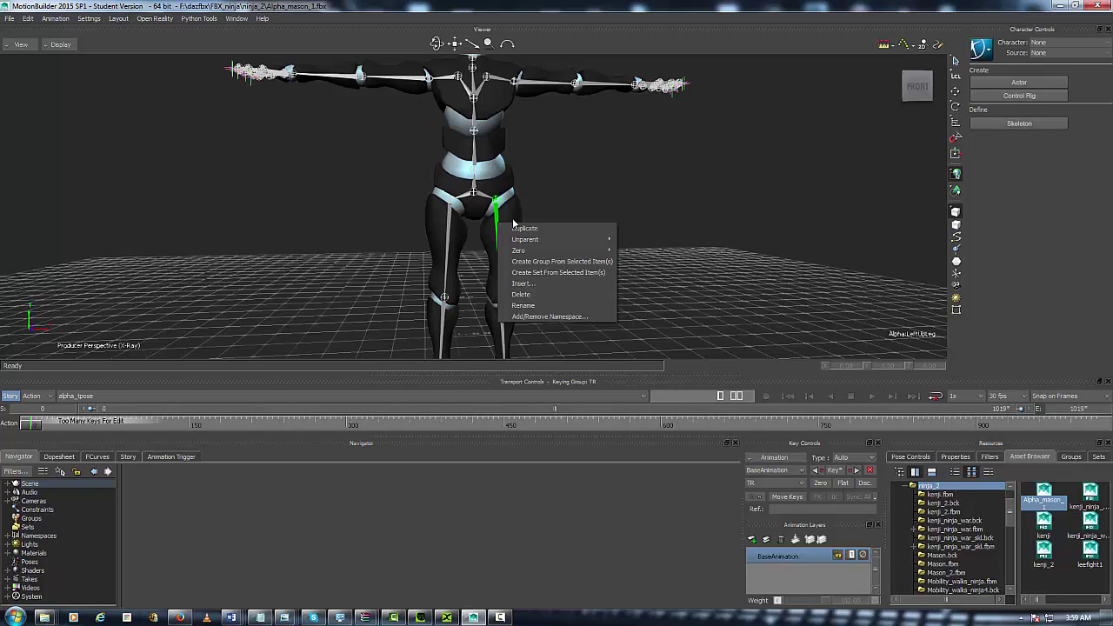
click(781, 237)
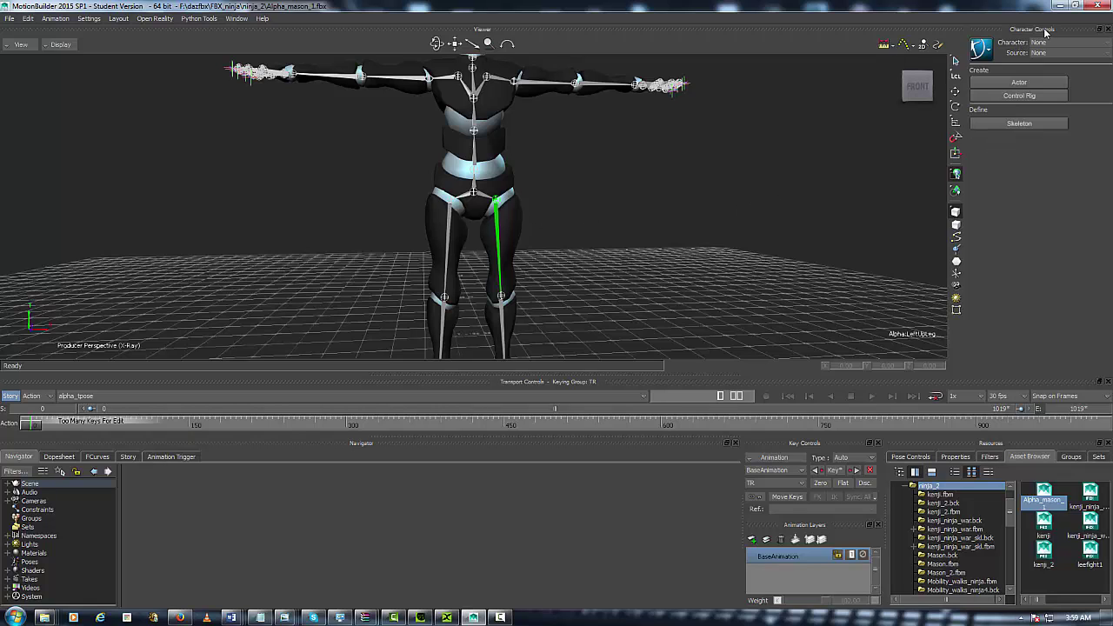
- Define a new HIK character skeleton for the robot and frame the whole character
click(1021, 124)
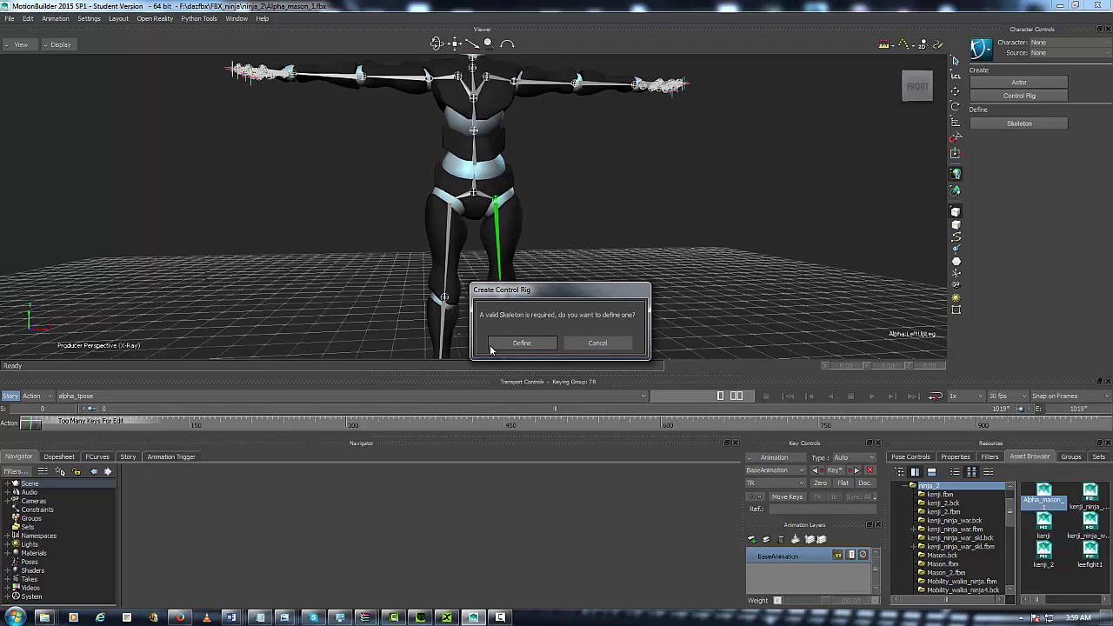
click(517, 344)
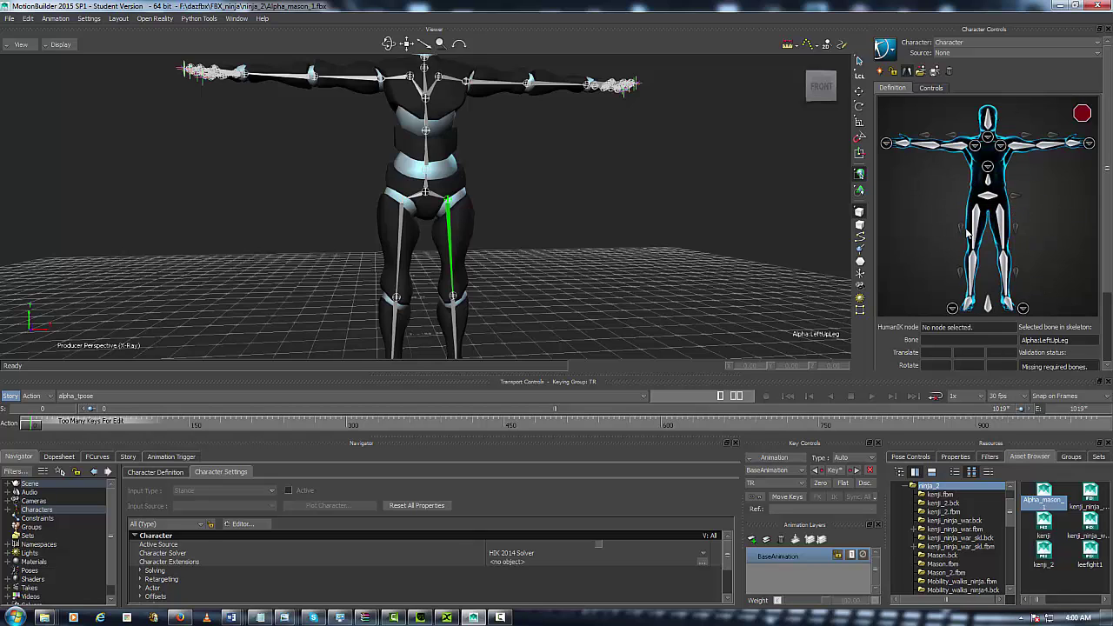
key(a)
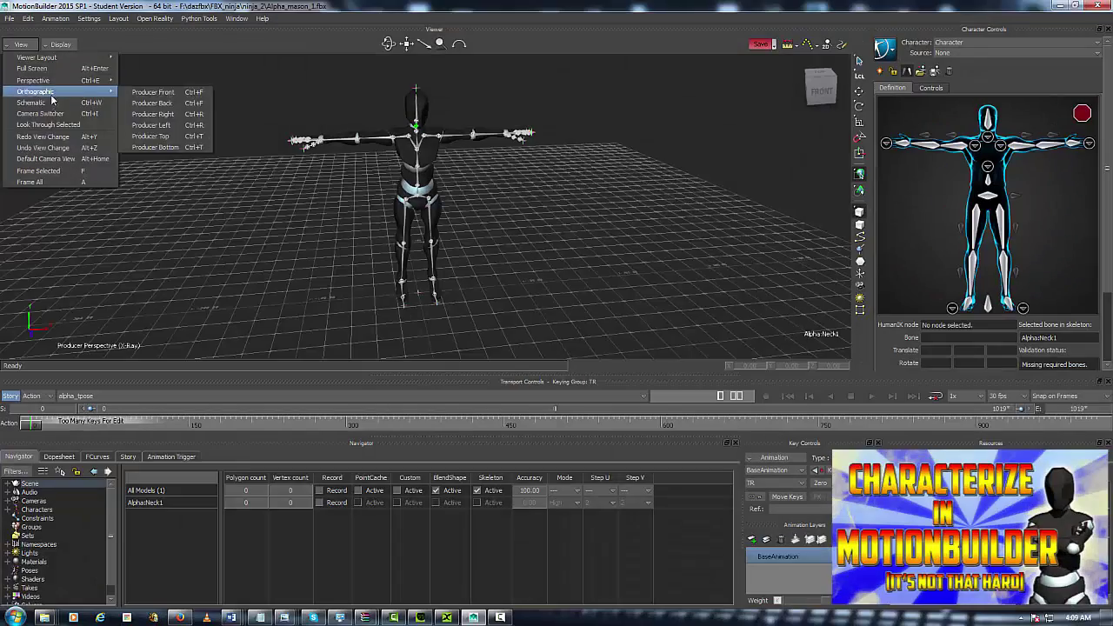
- Map Alpha:Hips, Spine1 and Spine2 to the hips and spine slots using the schematic view
click(51, 102)
drag(439, 44, 409, 46)
click(988, 197)
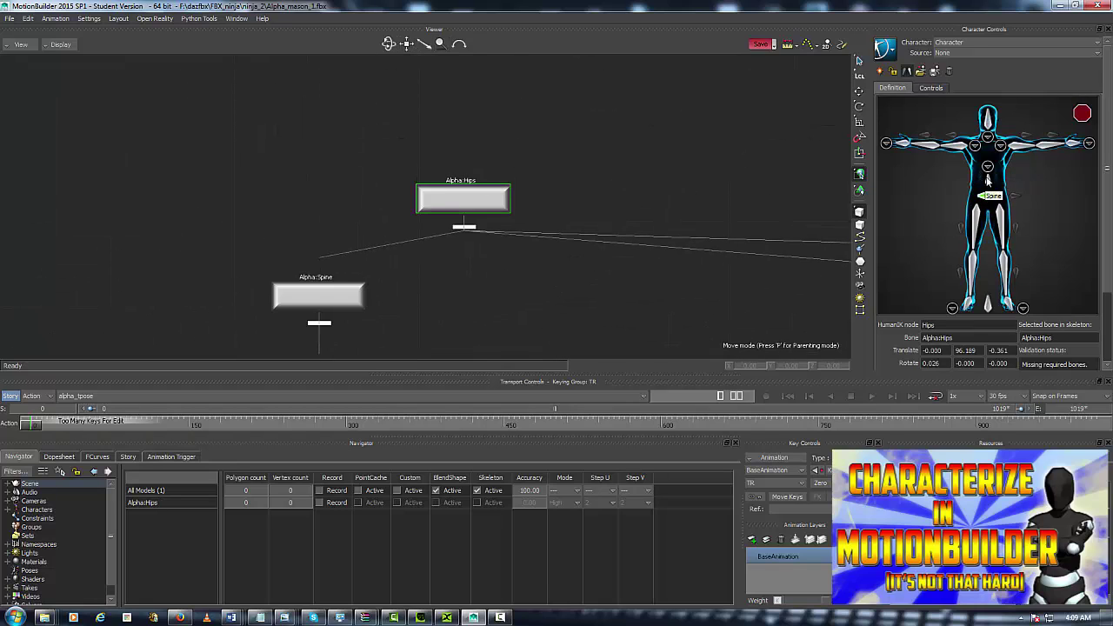
click(988, 167)
drag(411, 45, 407, 45)
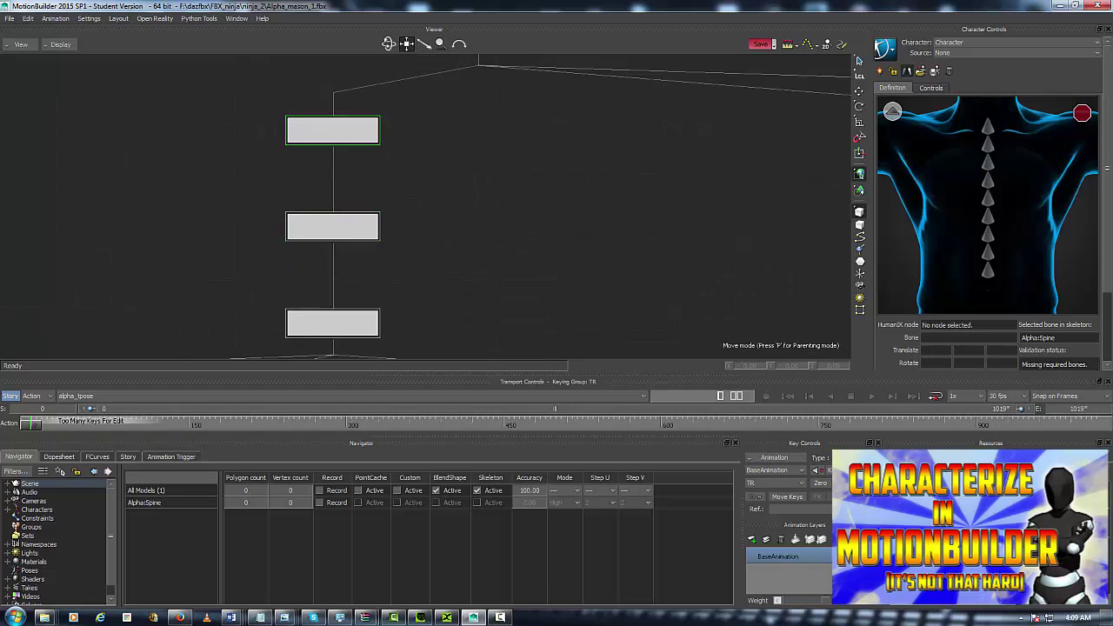
click(988, 252)
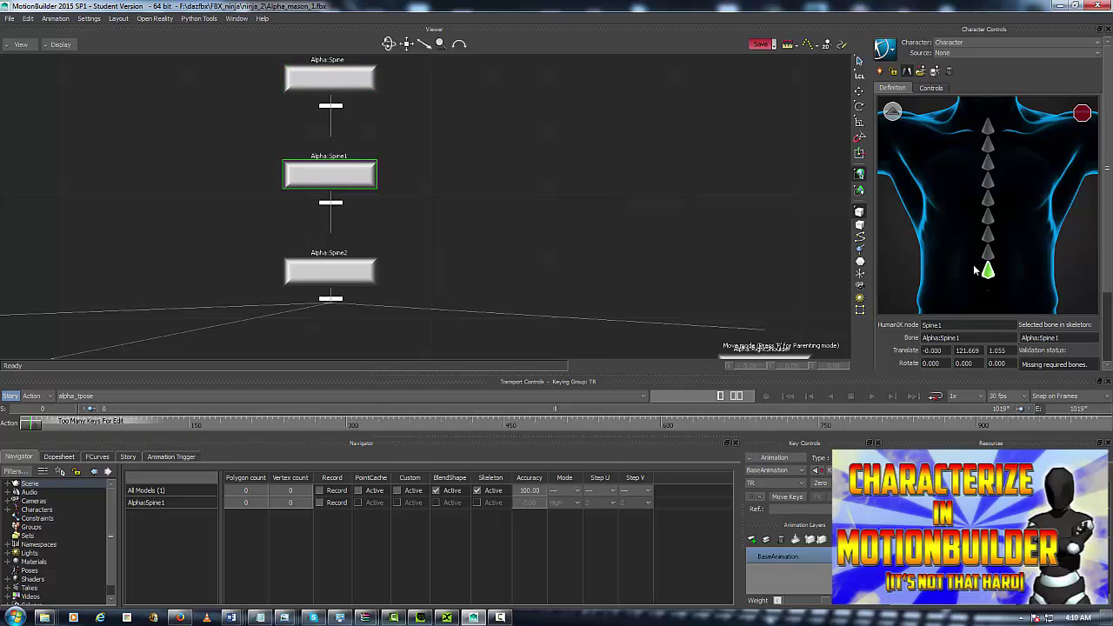
click(352, 266)
click(892, 112)
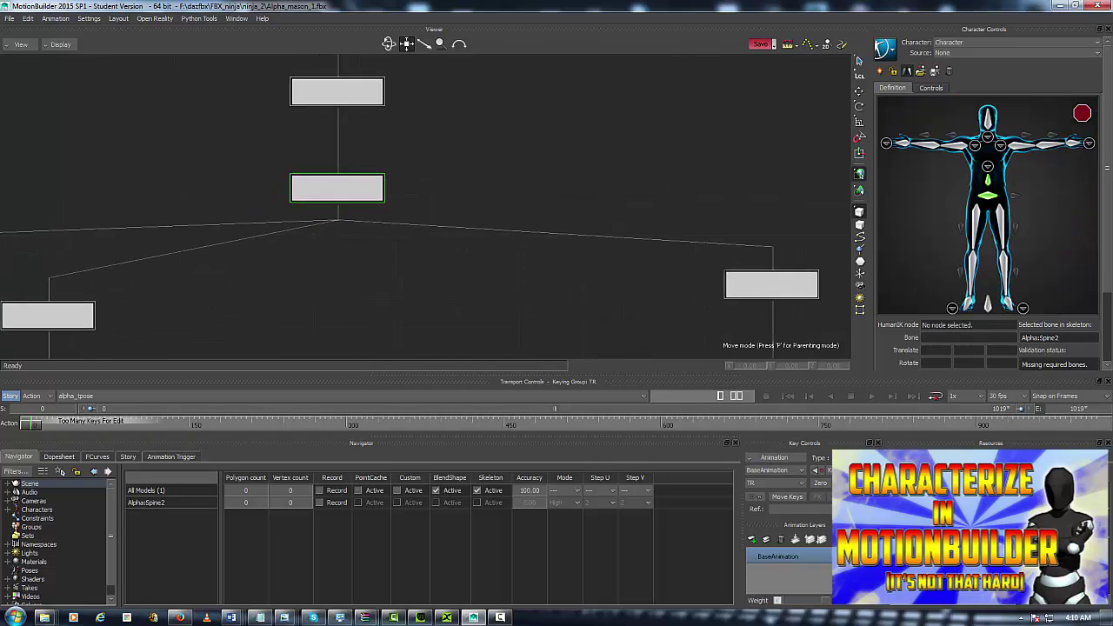
- Map Alpha:Neck, Neck1 and Head to the neck and head slots
click(999, 145)
click(991, 293)
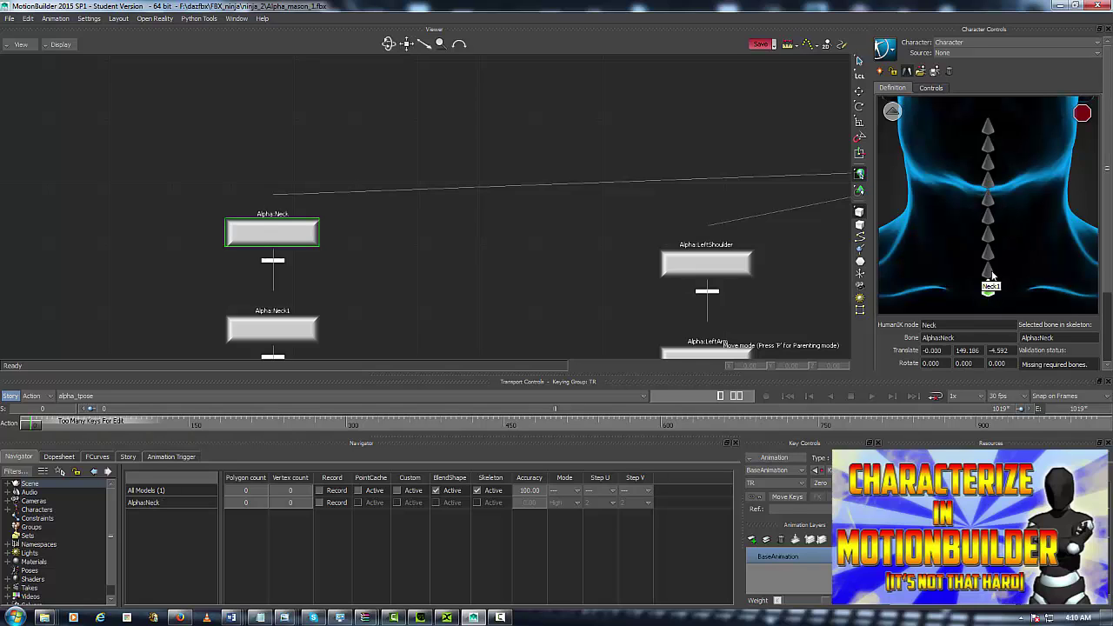
click(991, 273)
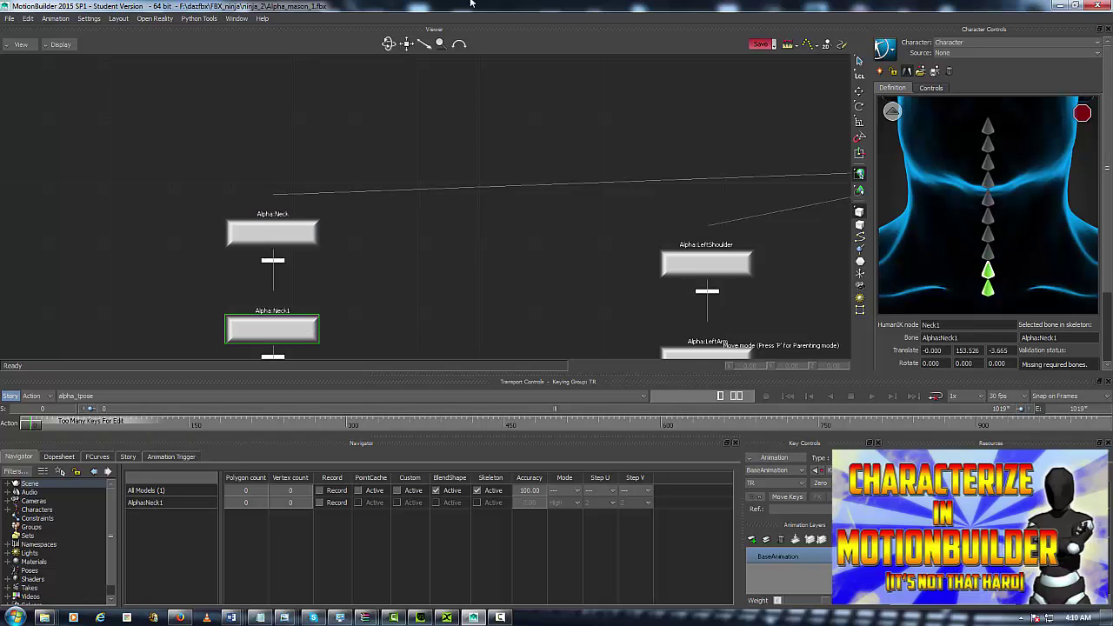
click(1017, 98)
click(988, 115)
click(989, 168)
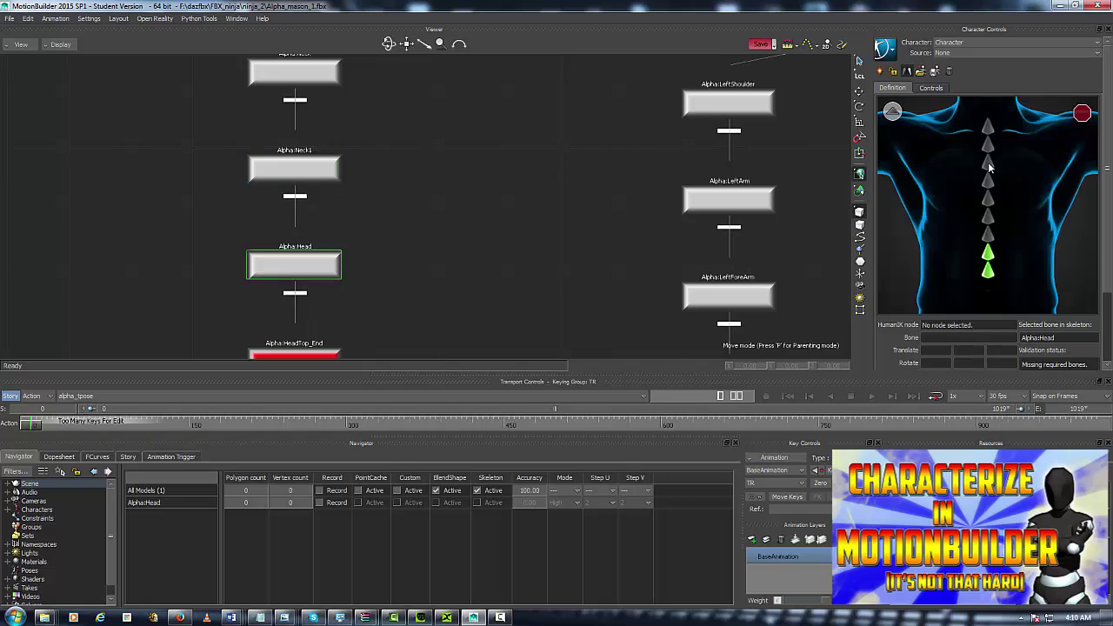
click(892, 111)
click(21, 44)
- Map the left shoulder, upper arm, forearm and hand bones to their Definition slots
click(157, 83)
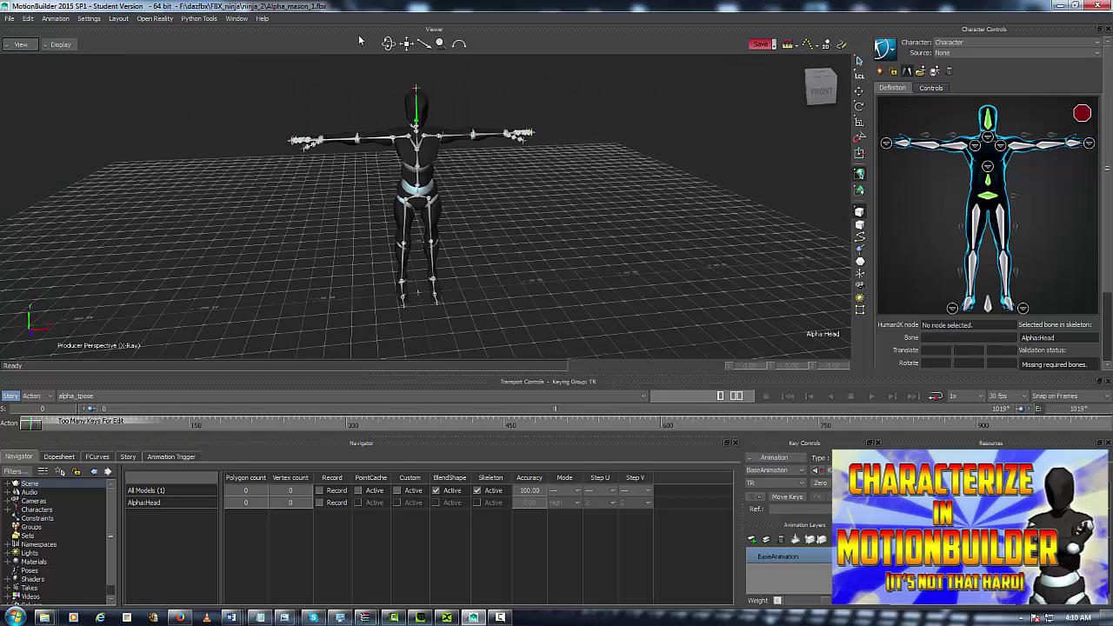
scroll(417, 200, up, 5)
scroll(1000, 157, up, 3)
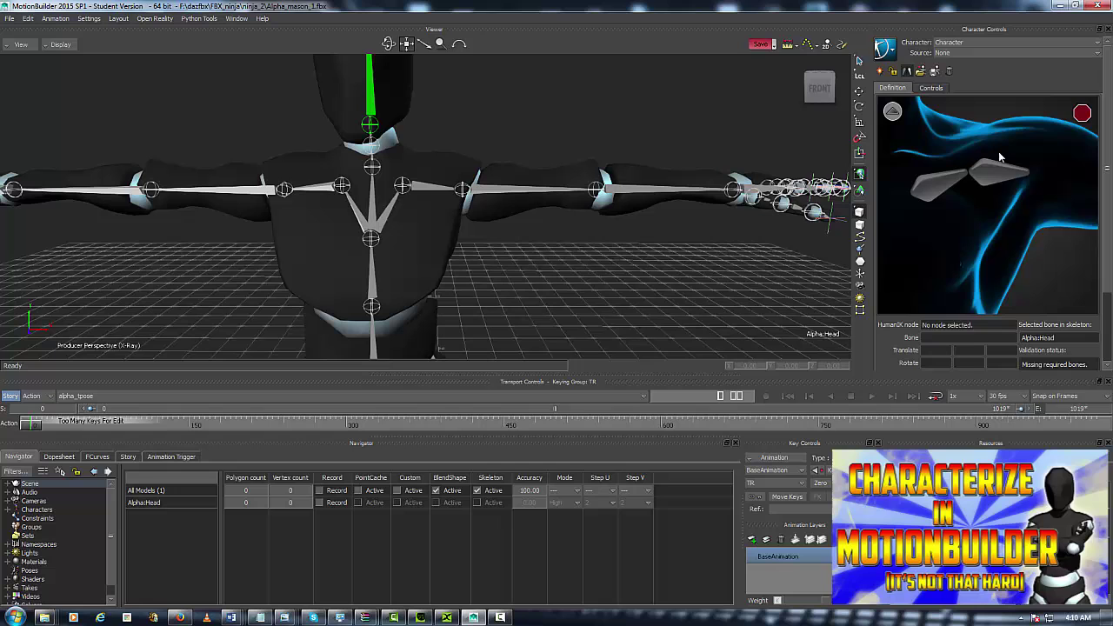
click(992, 170)
scroll(991, 170, down, 3)
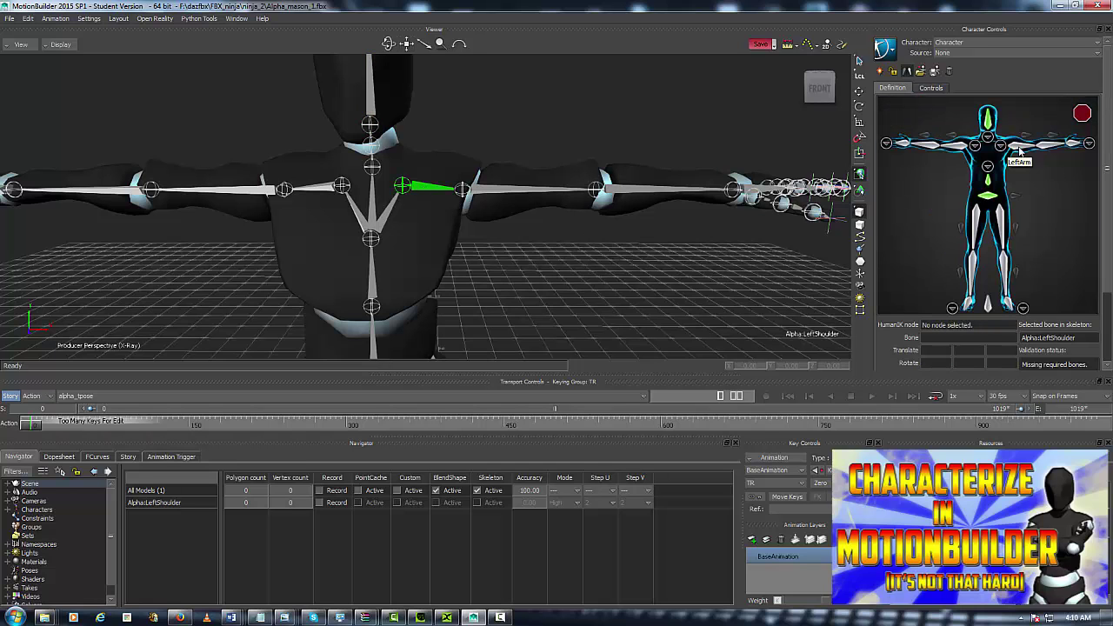
click(530, 188)
click(665, 189)
click(819, 78)
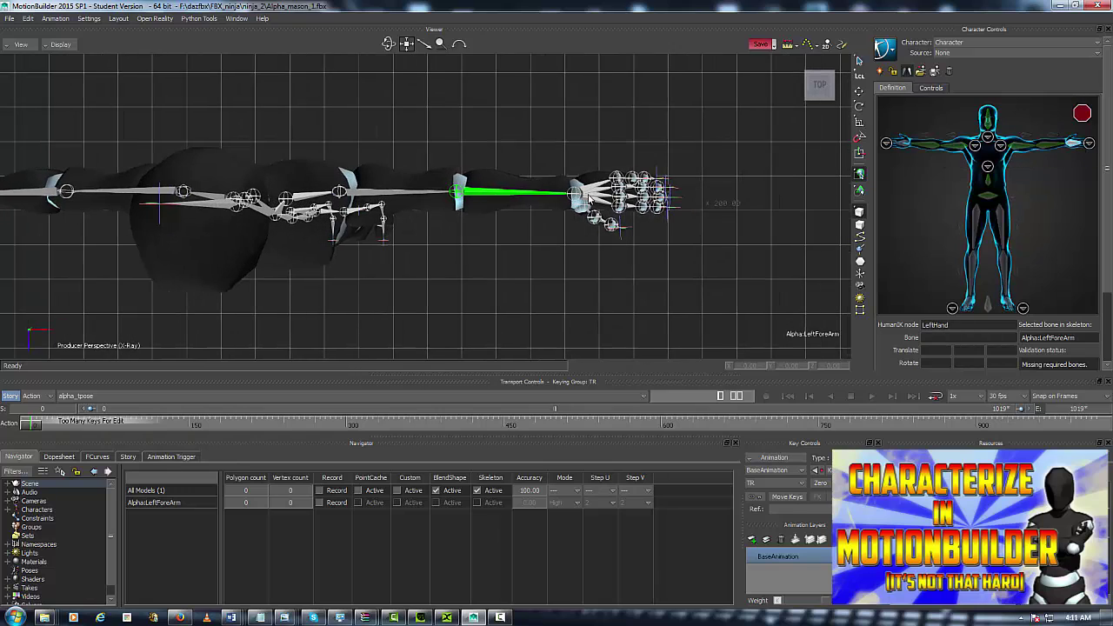
click(589, 198)
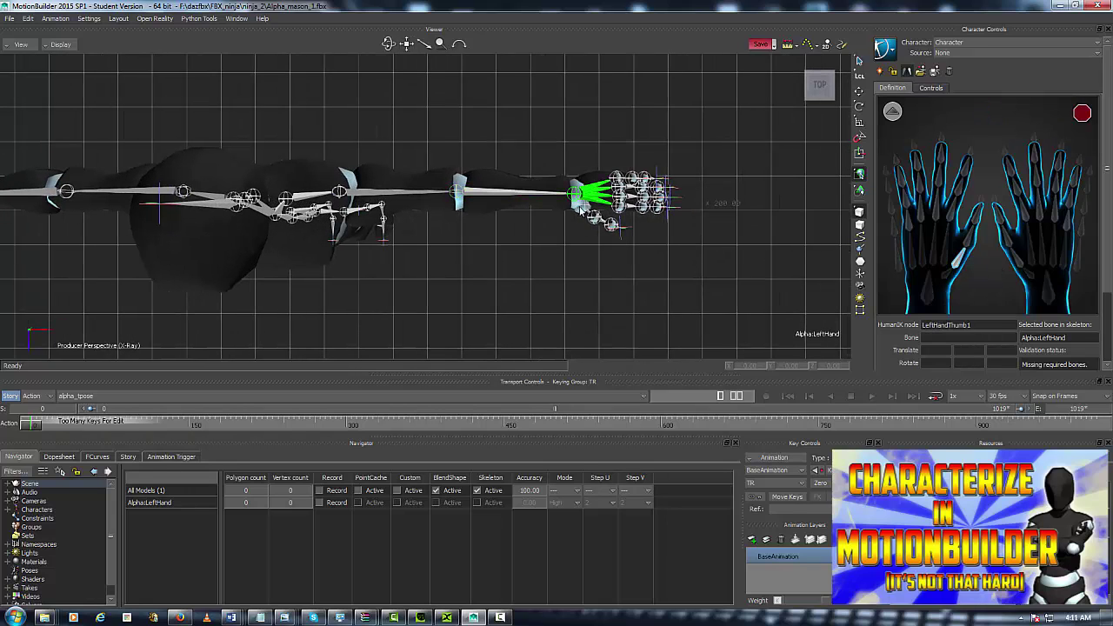
- Map the left thumb, index, middle, ring and pinky finger bones in the hands map
click(604, 223)
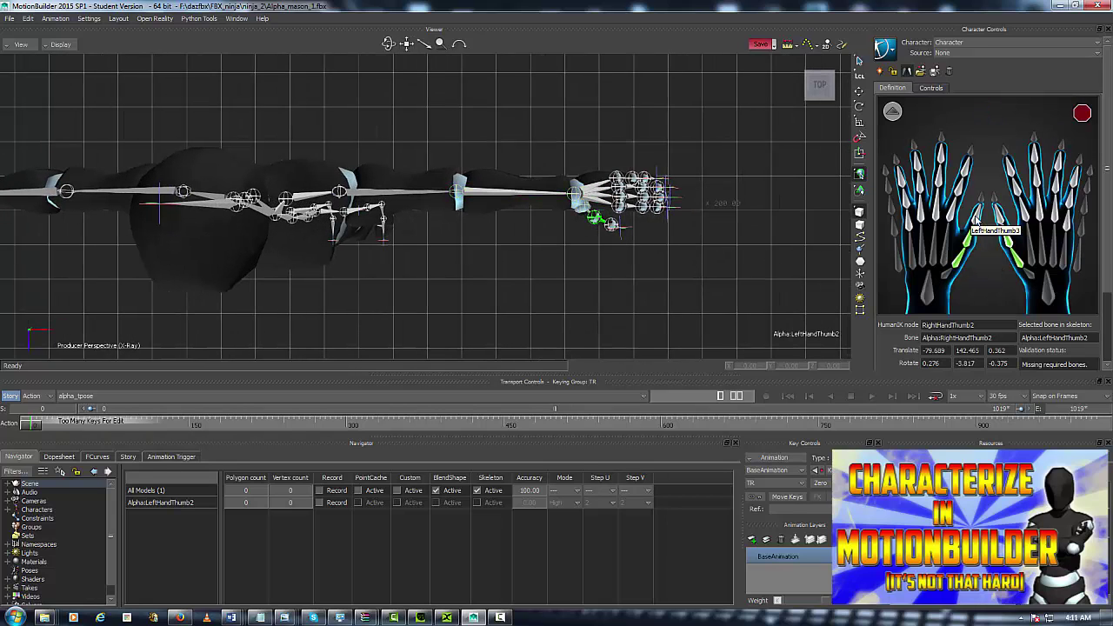
click(621, 206)
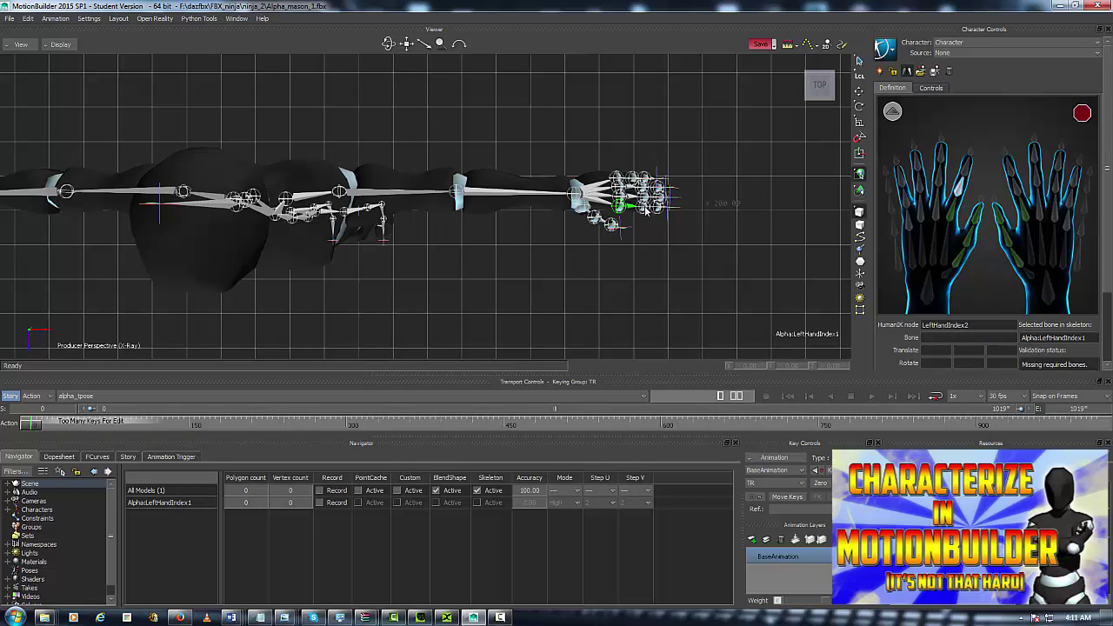
click(1044, 135)
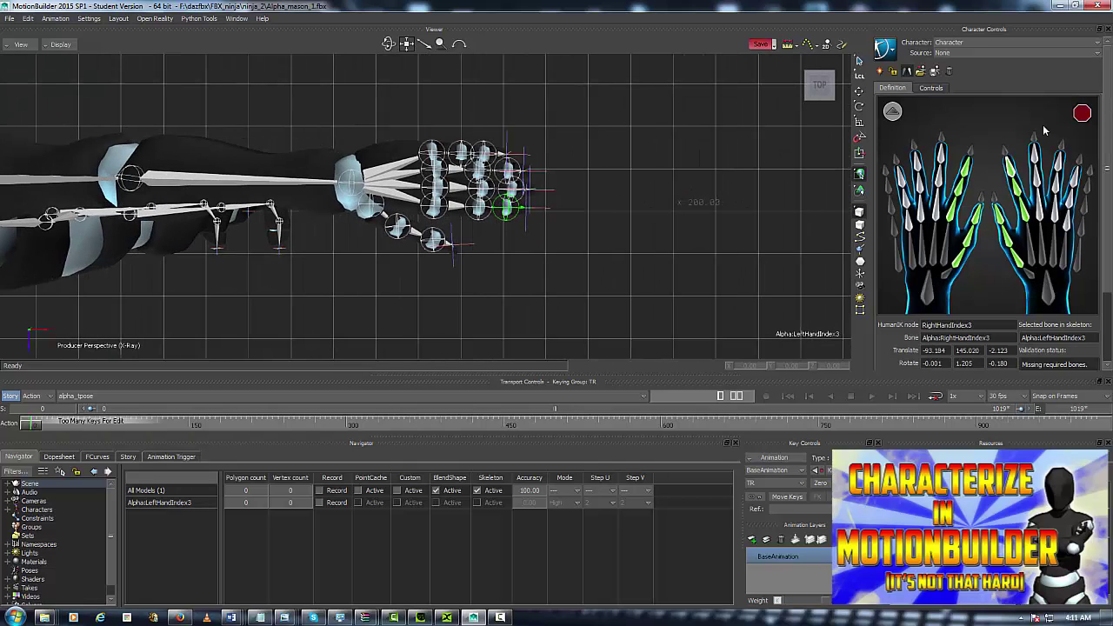
click(481, 187)
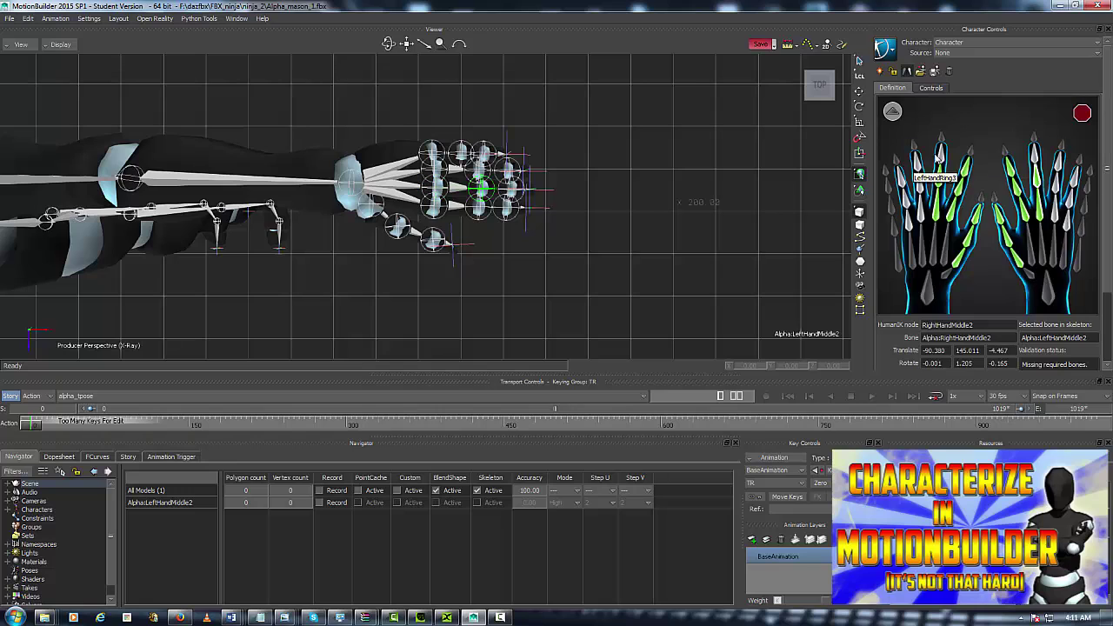
click(926, 219)
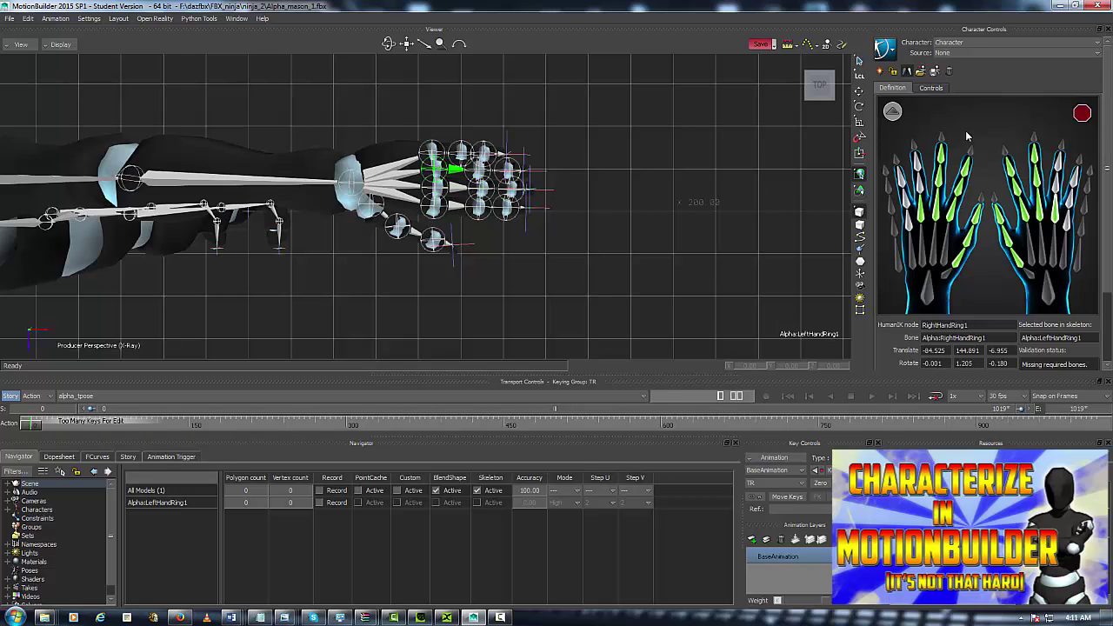
click(476, 174)
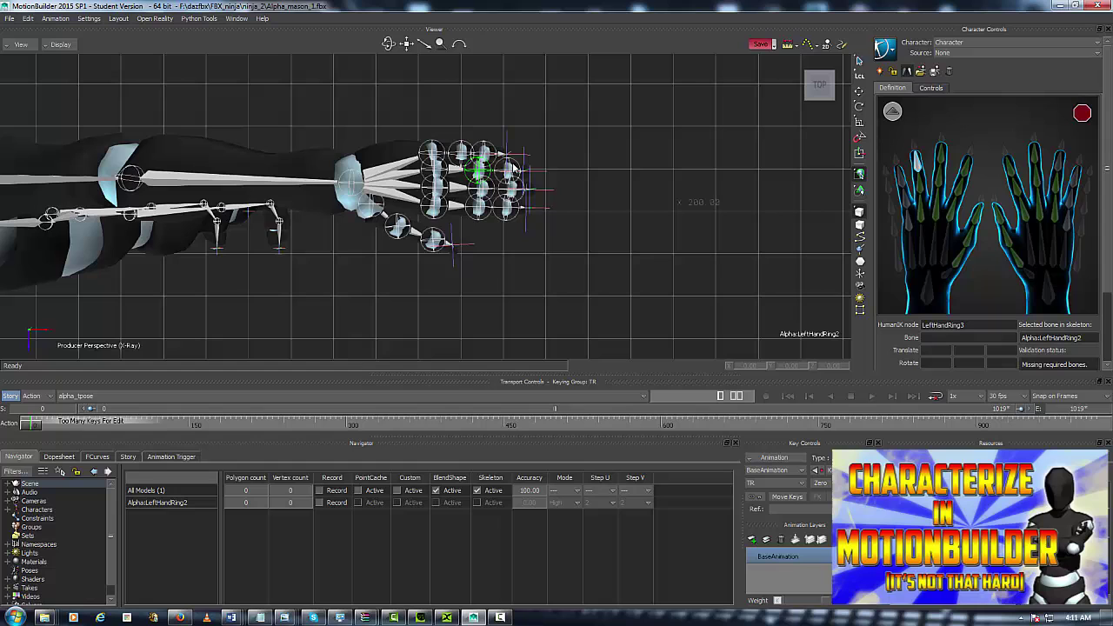
click(502, 155)
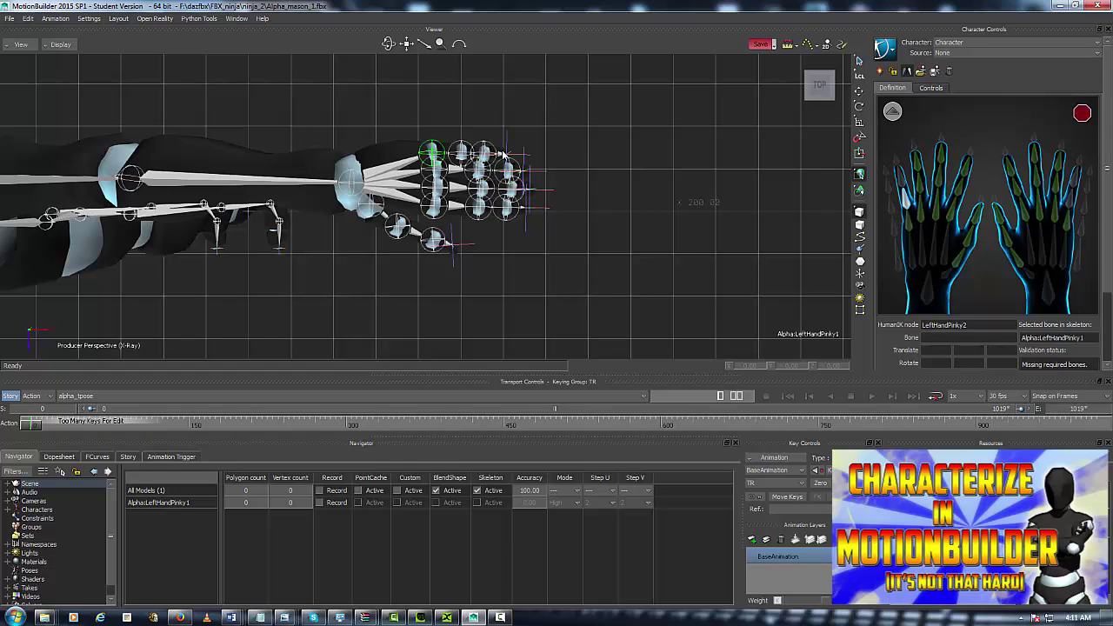
click(483, 155)
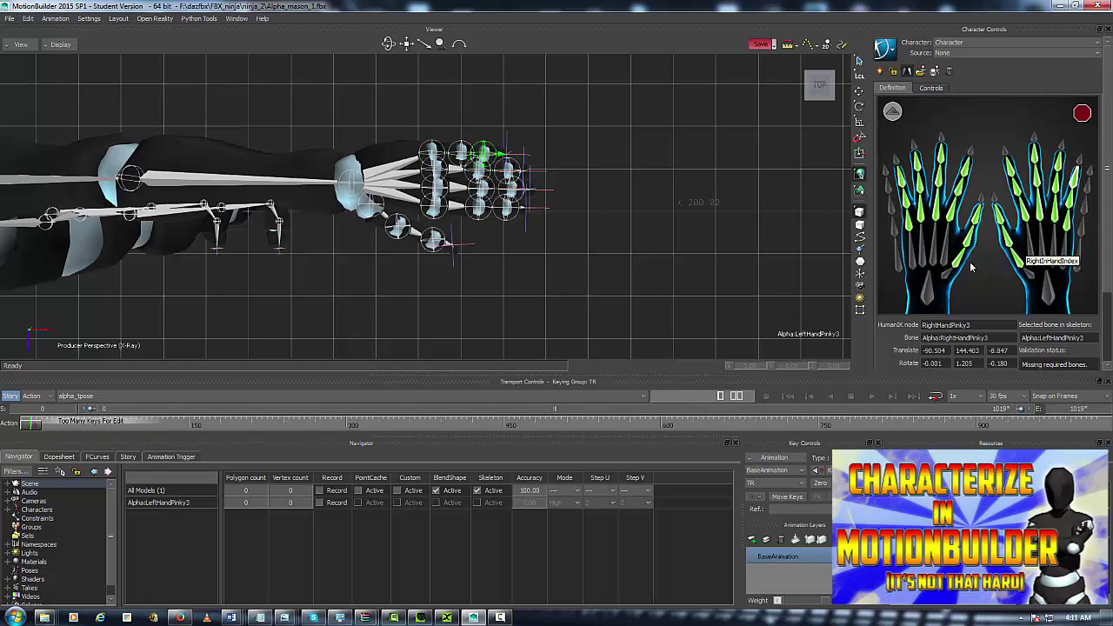
- Assign the left thigh, shin, foot and both toe bones to their Definition slots
key(a)
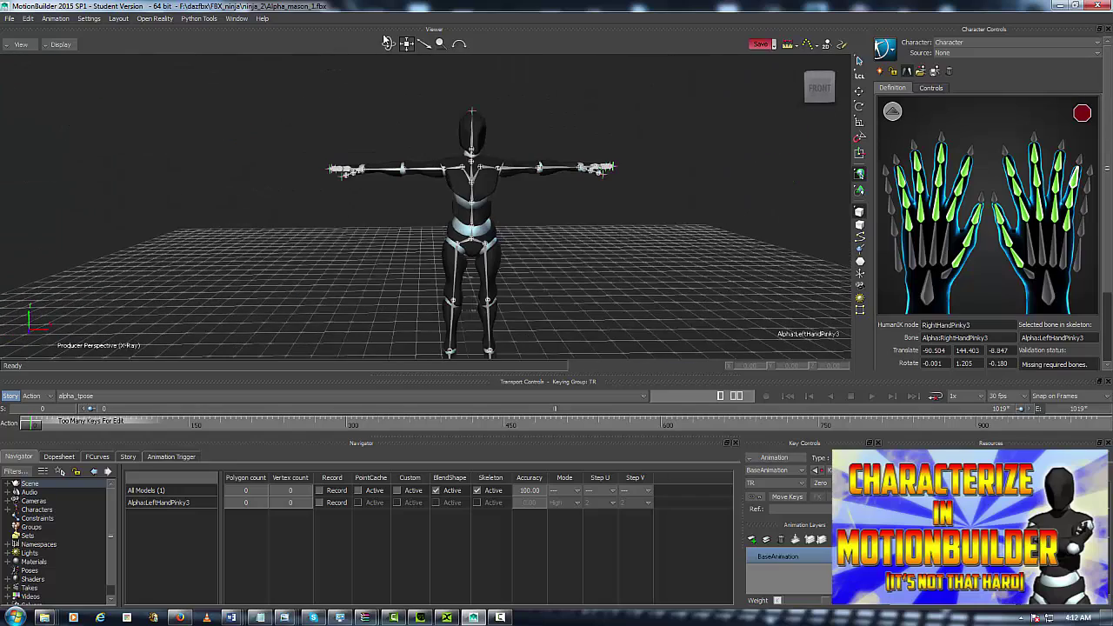
click(892, 111)
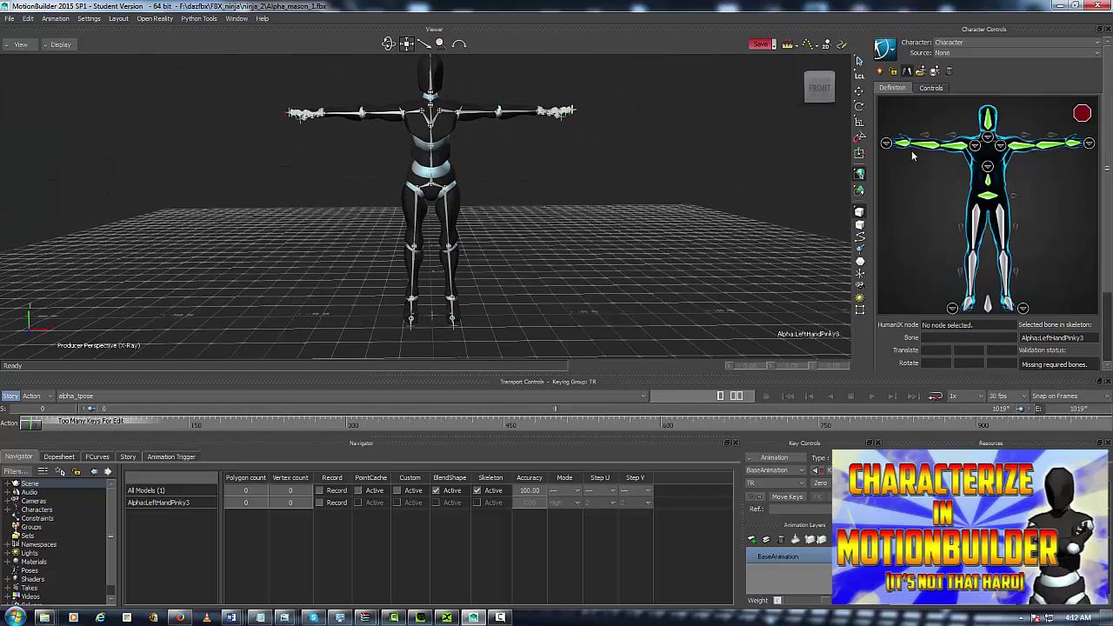
click(1007, 221)
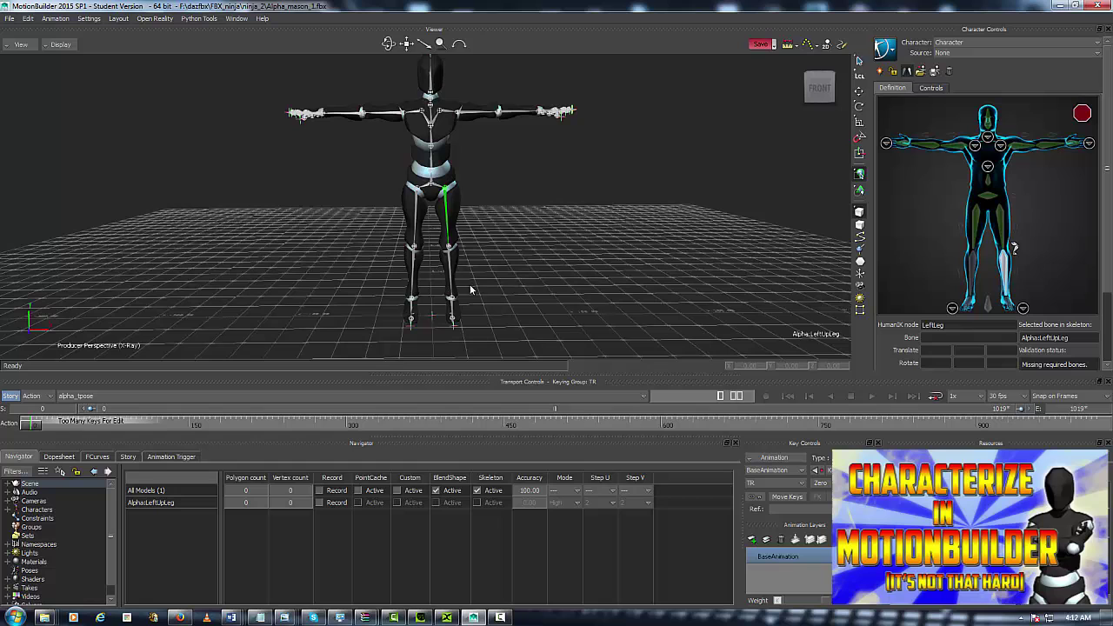
click(452, 306)
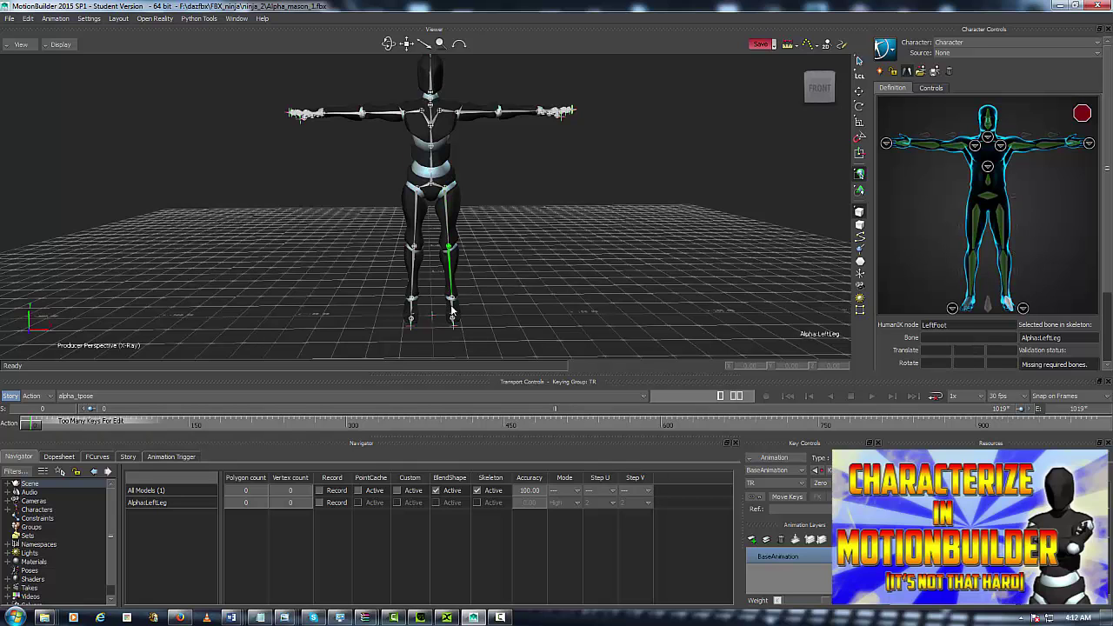
click(452, 310)
click(1023, 307)
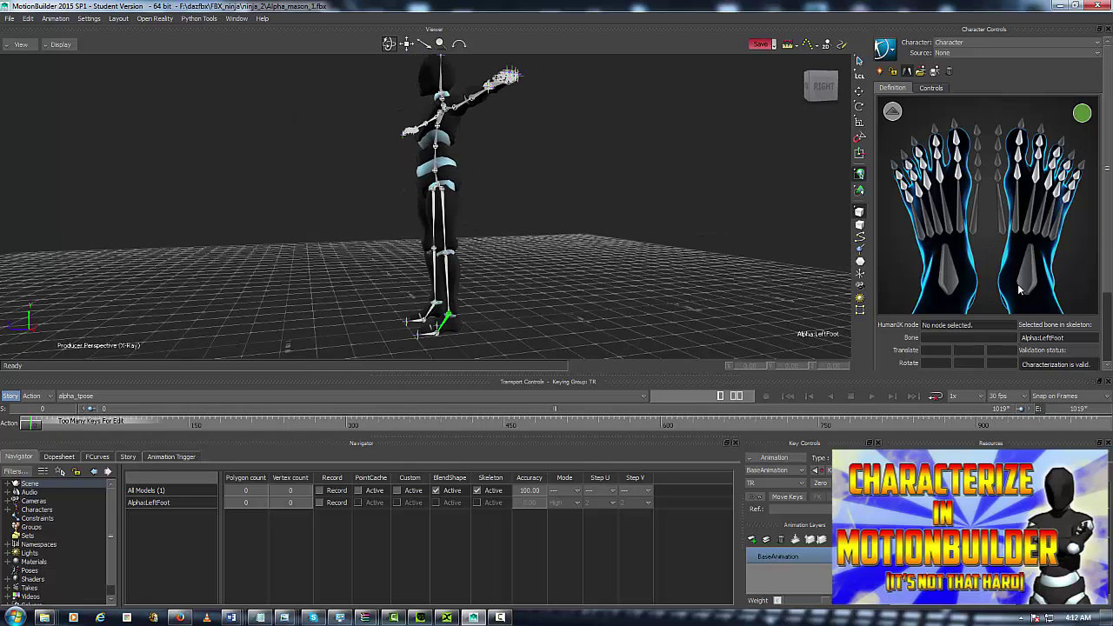
click(954, 280)
click(431, 338)
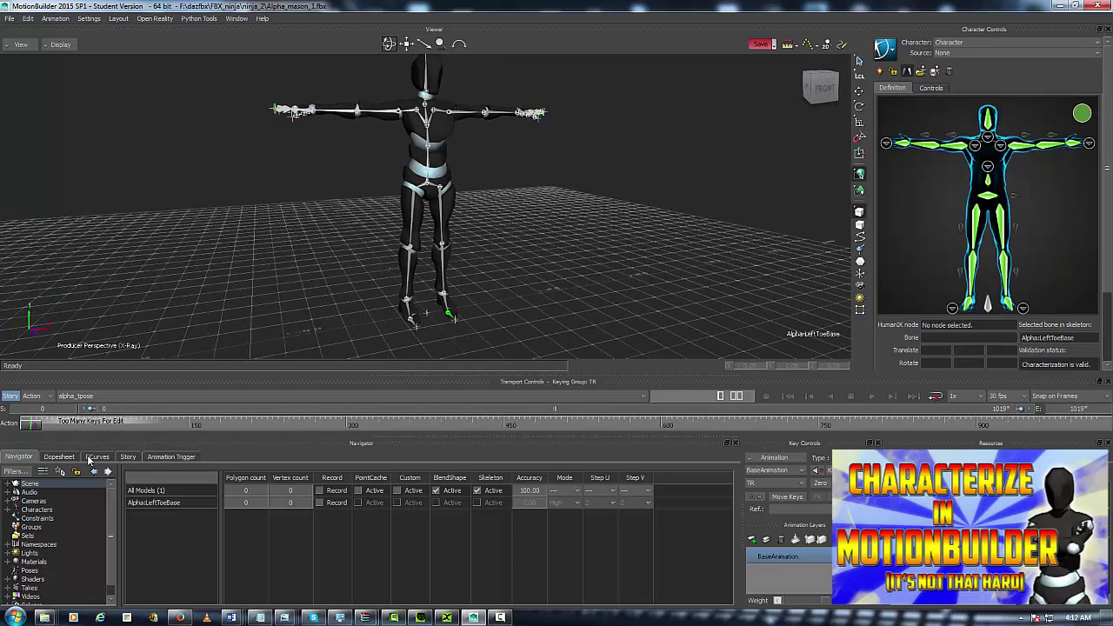
- Tick Characterize in the Character's definition and choose Biped
click(7, 511)
click(44, 518)
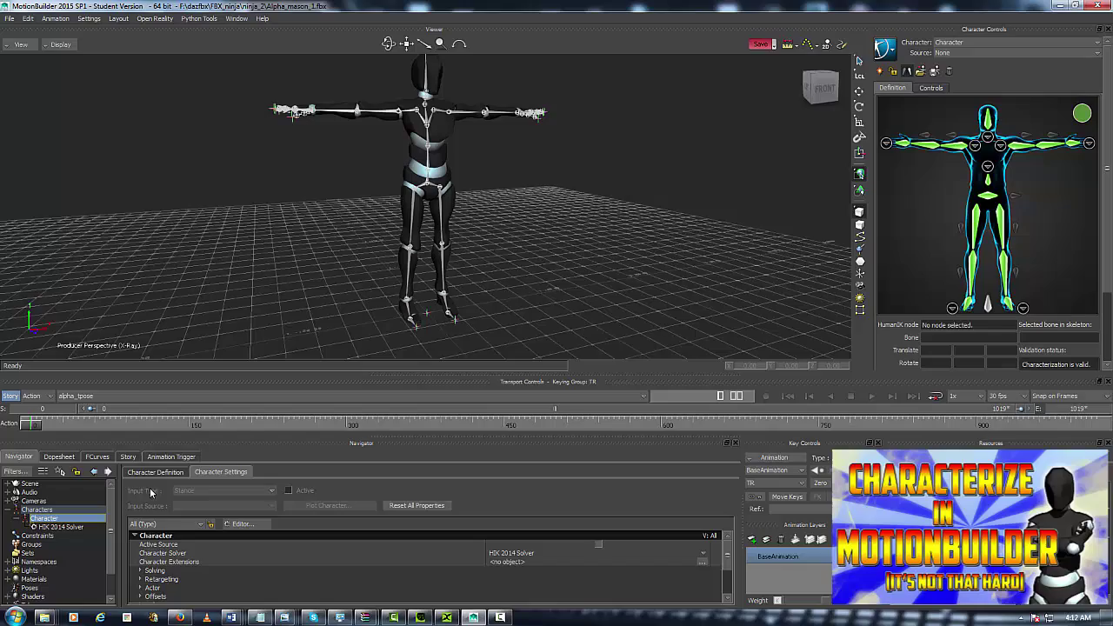
click(155, 472)
click(139, 502)
click(508, 343)
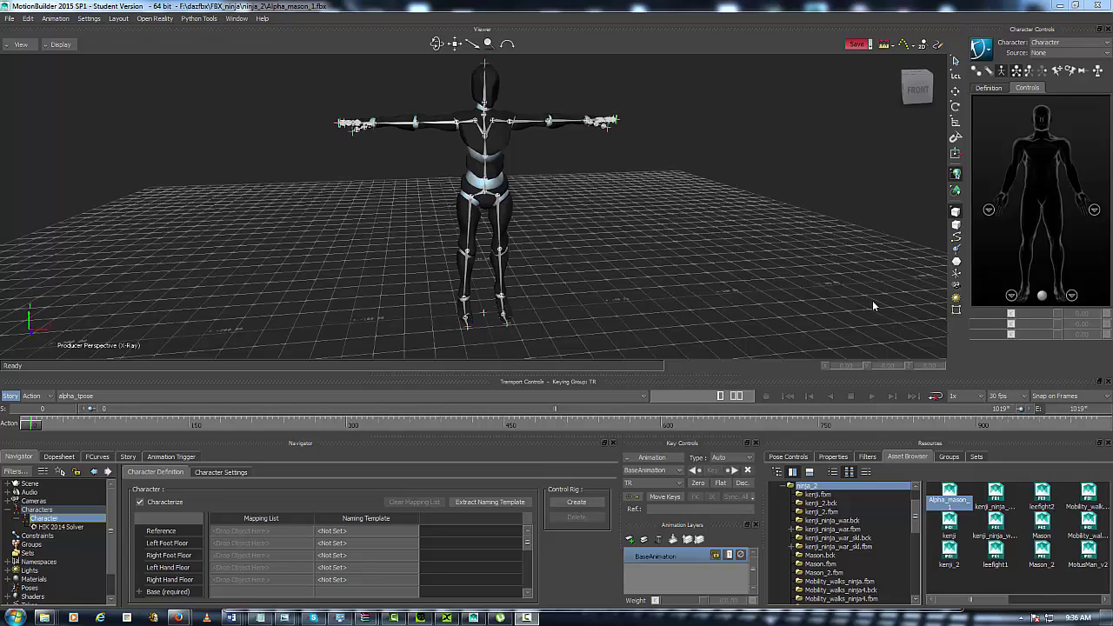
drag(917, 87, 913, 103)
click(913, 96)
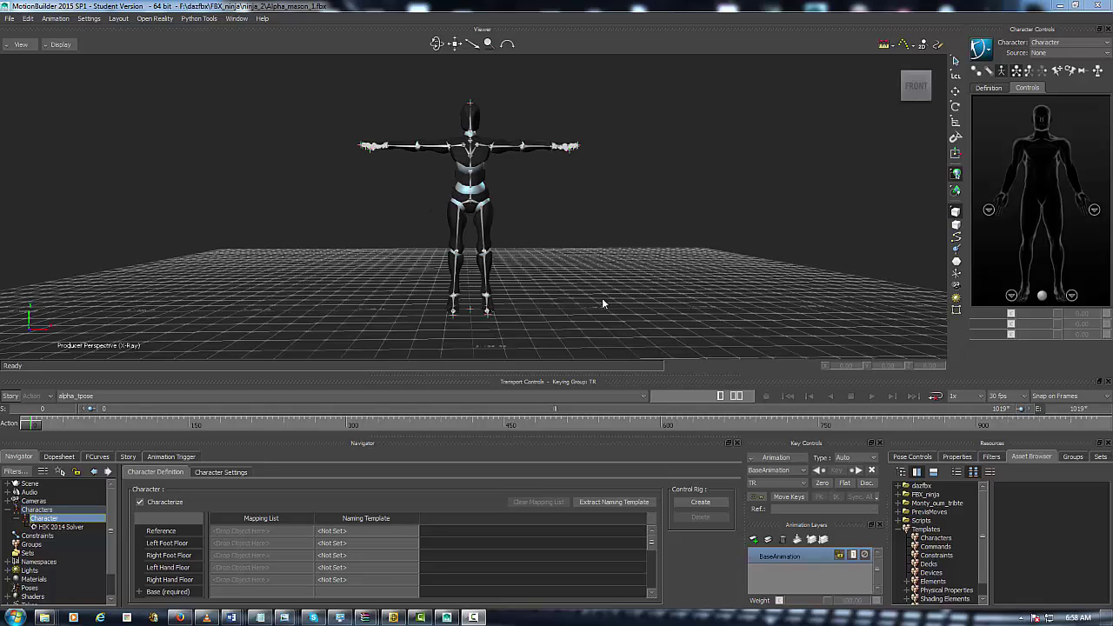
- Turn on Story mode, show the Story editor, and bring up its Insert track menu
click(8, 397)
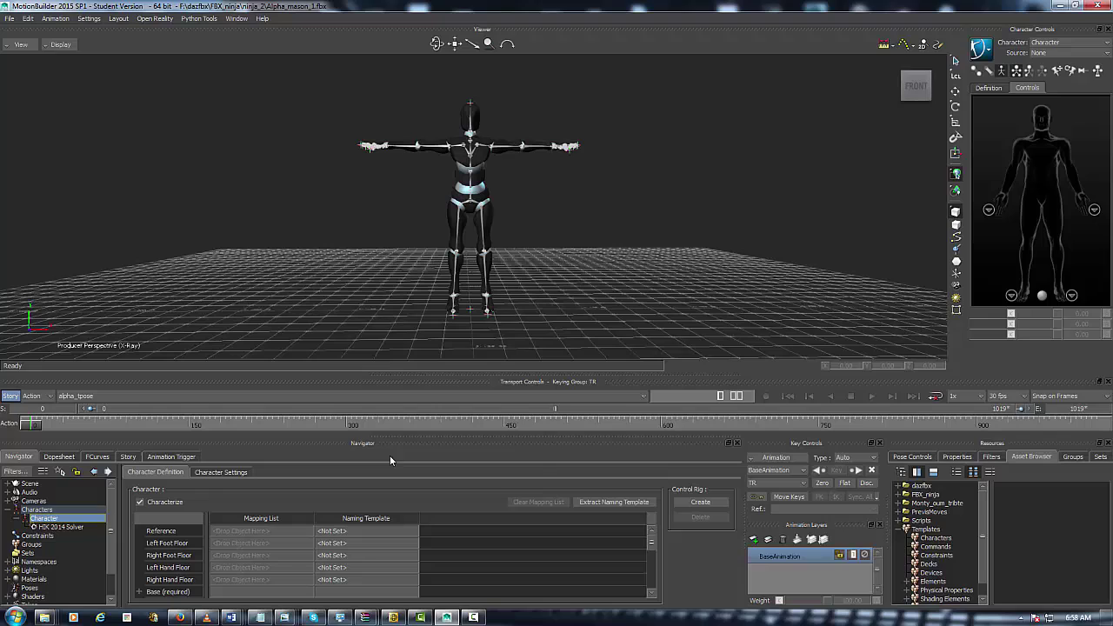
click(127, 458)
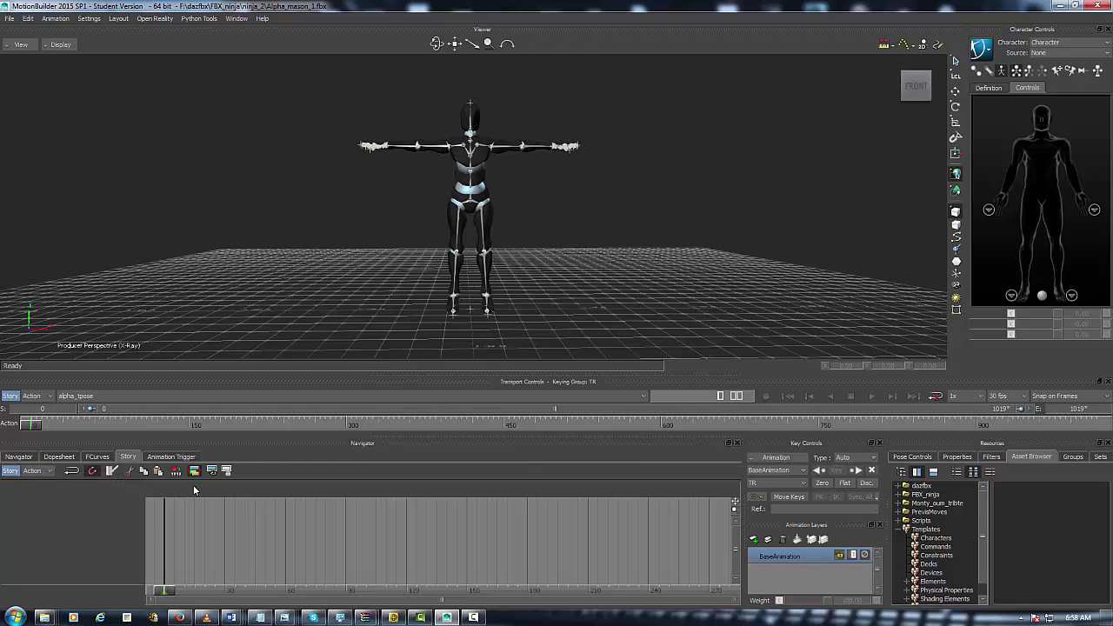
right_click(63, 540)
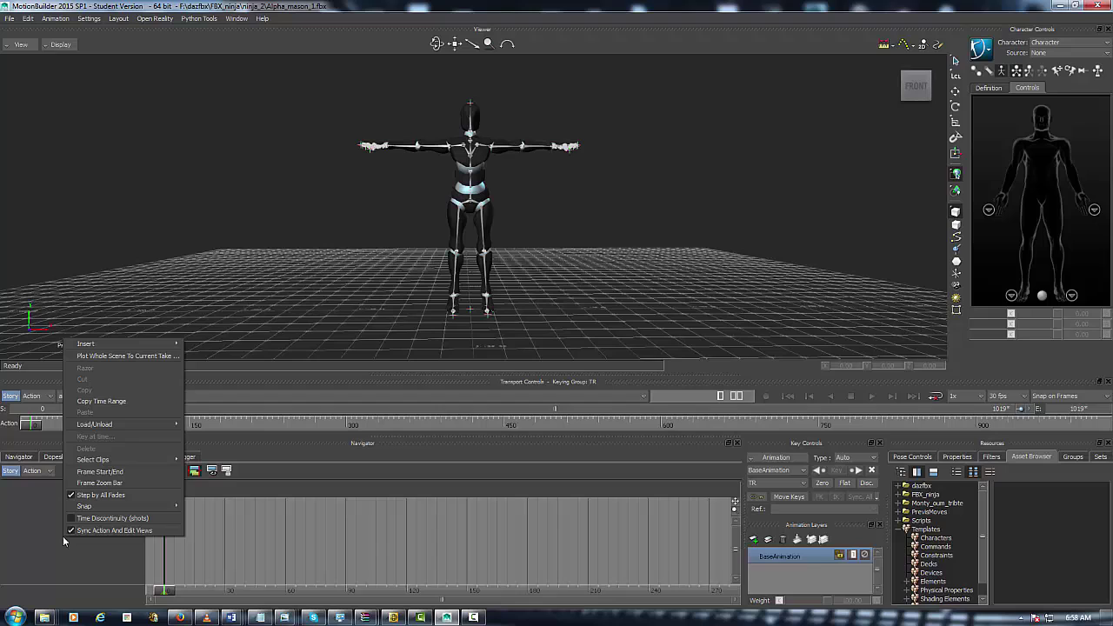
mouse_move(111, 345)
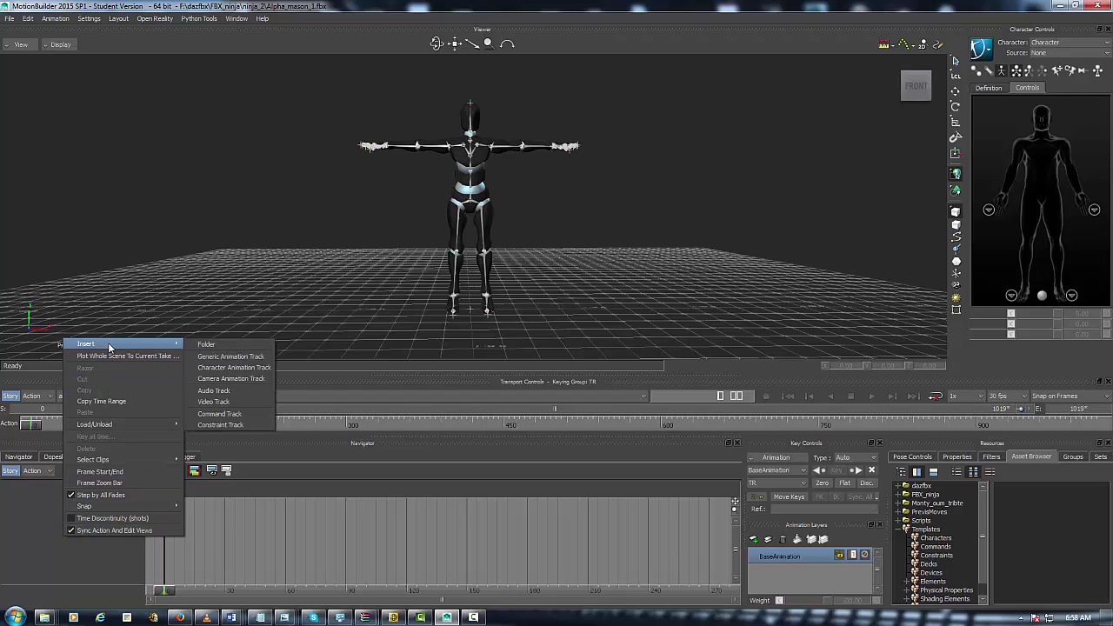
- Insert a Character Animation Track and set its Character dropdown to Character
click(246, 366)
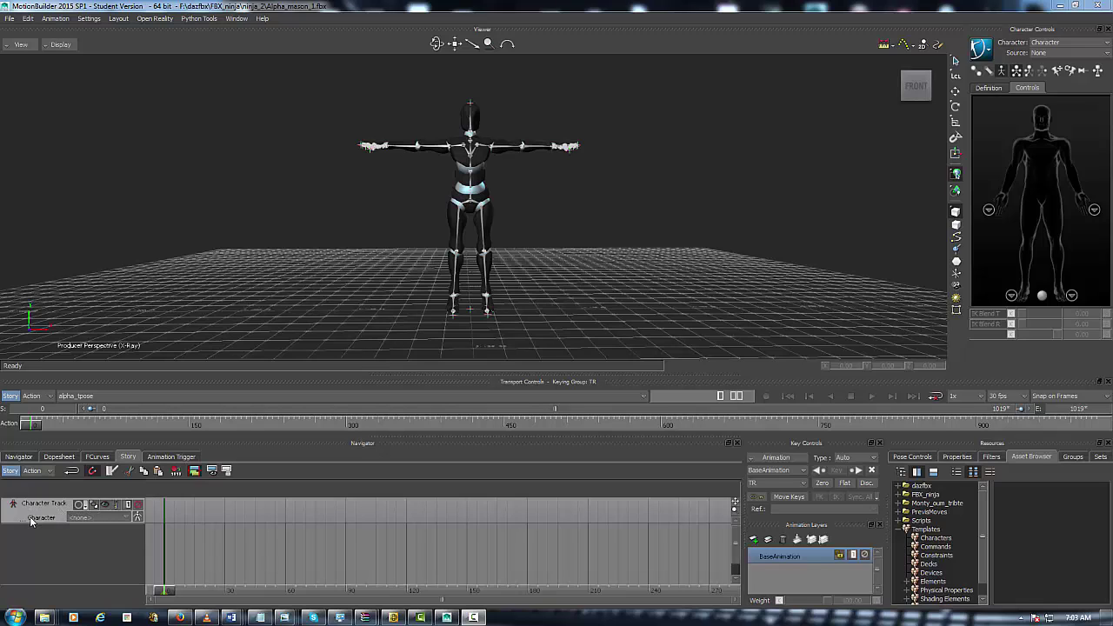
click(125, 520)
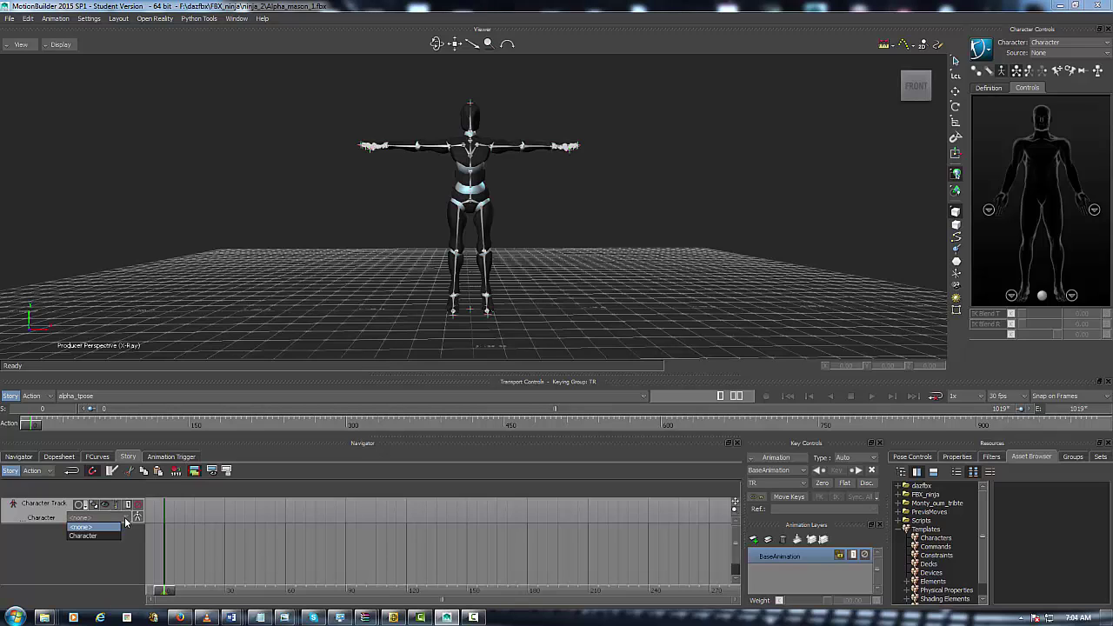
click(83, 536)
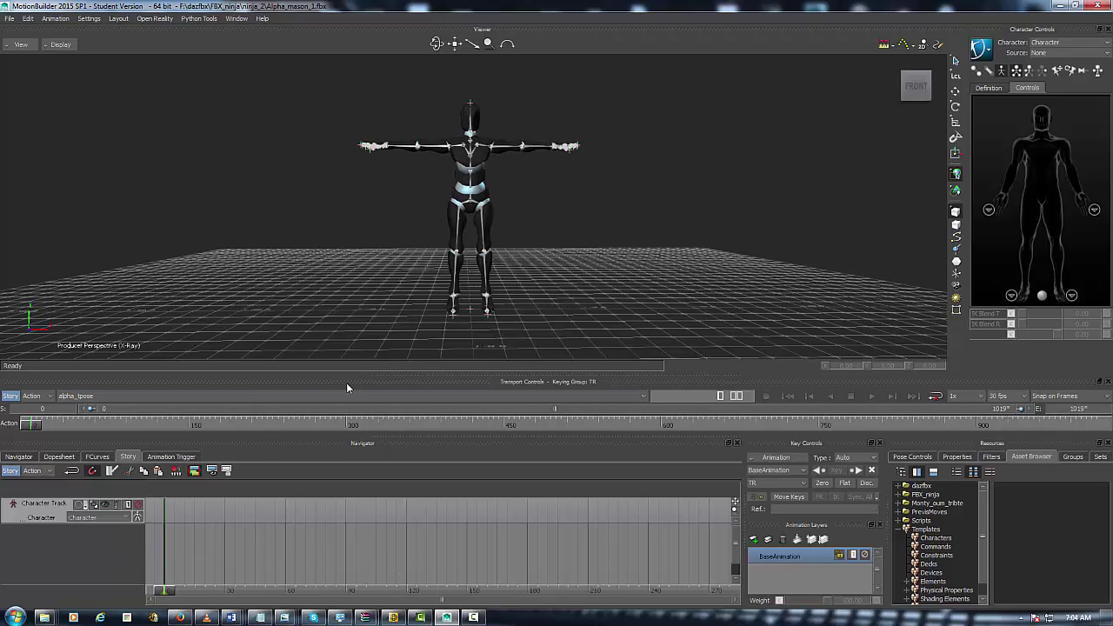
- Select Talk serious from the take list and preview it around frame 20
click(395, 398)
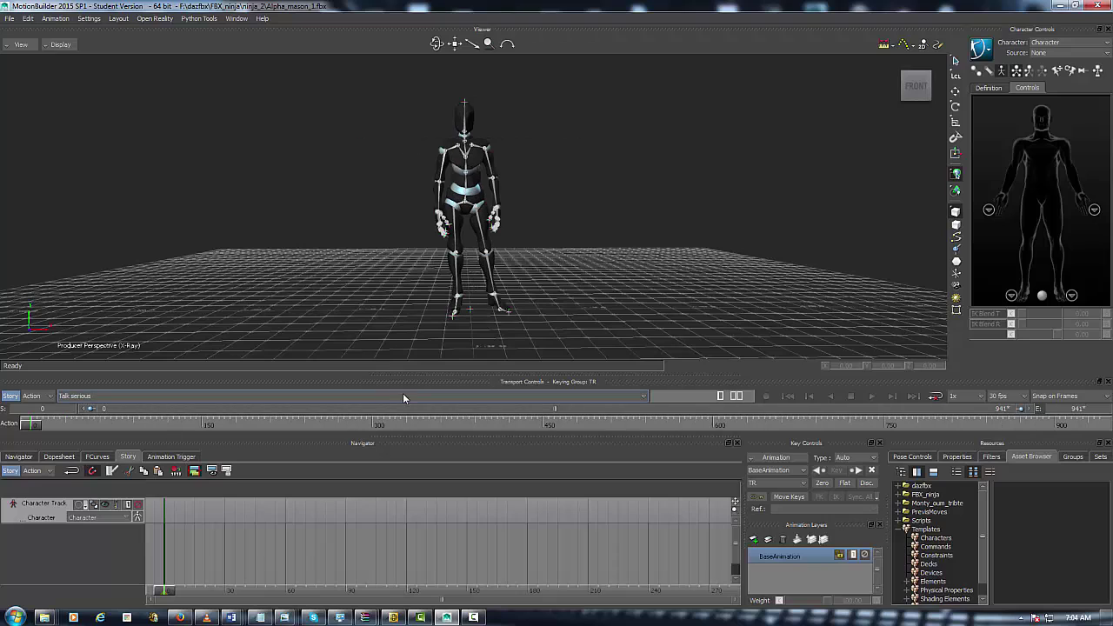
click(644, 397)
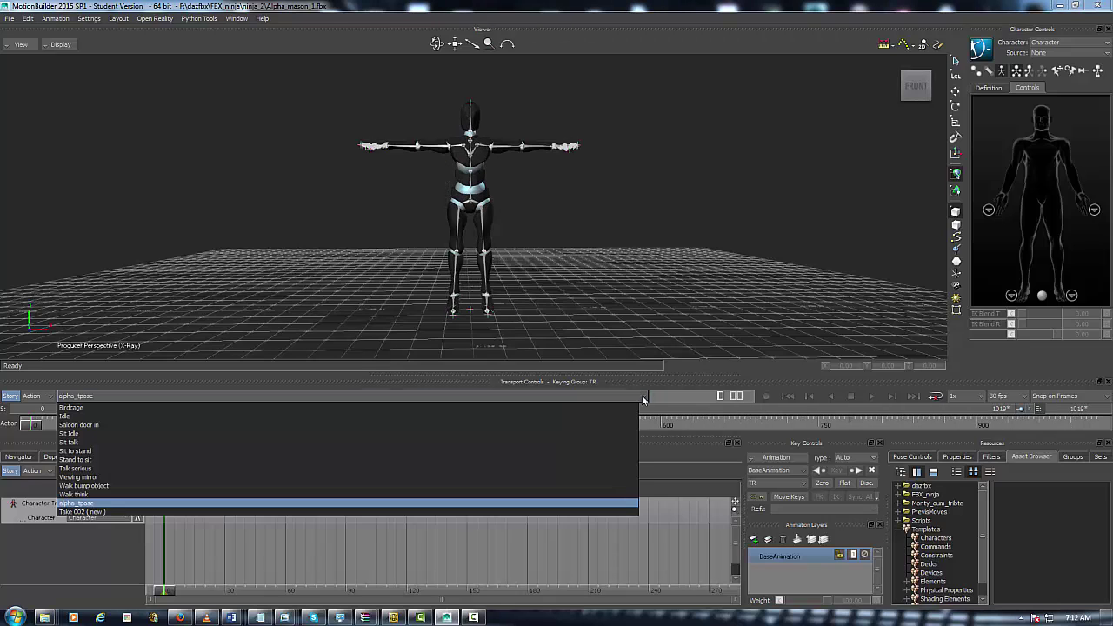
click(73, 469)
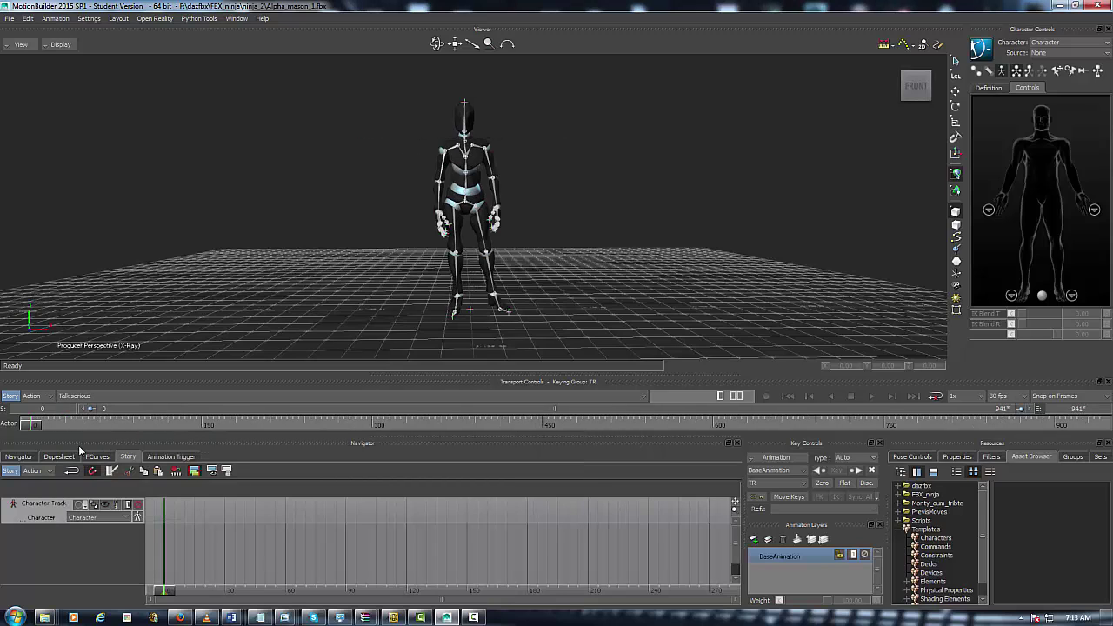
mouse_move(35, 426)
mouse_down()
mouse_move(1100, 426)
mouse_move(344, 440)
mouse_move(31, 427)
mouse_up()
- Add the current Talk serious take to the Character Track as a story clip
right_click(36, 517)
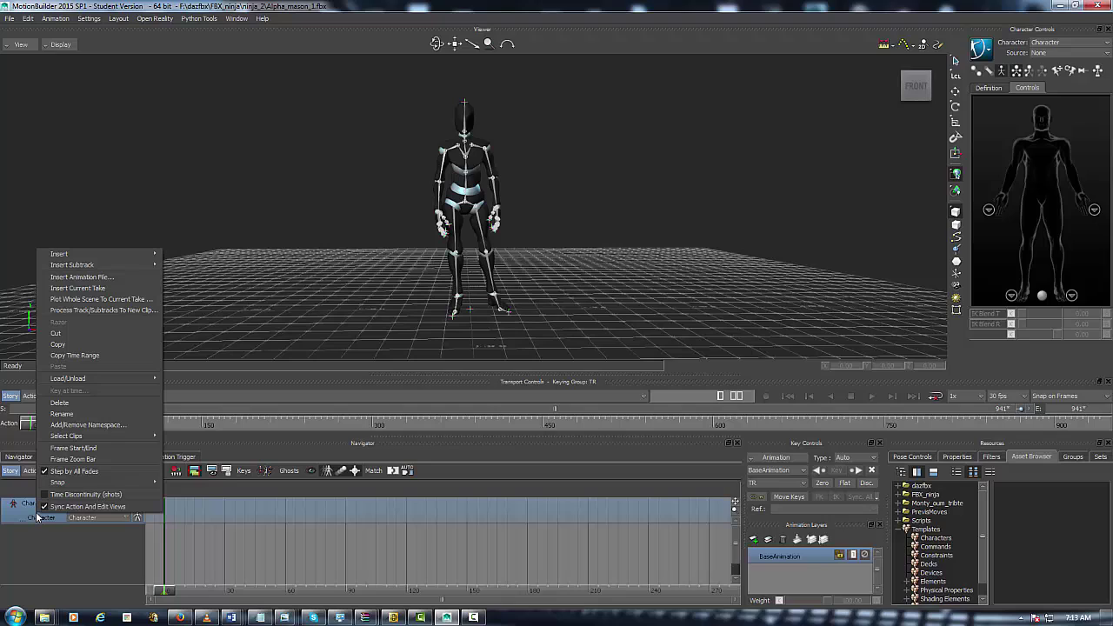
click(82, 289)
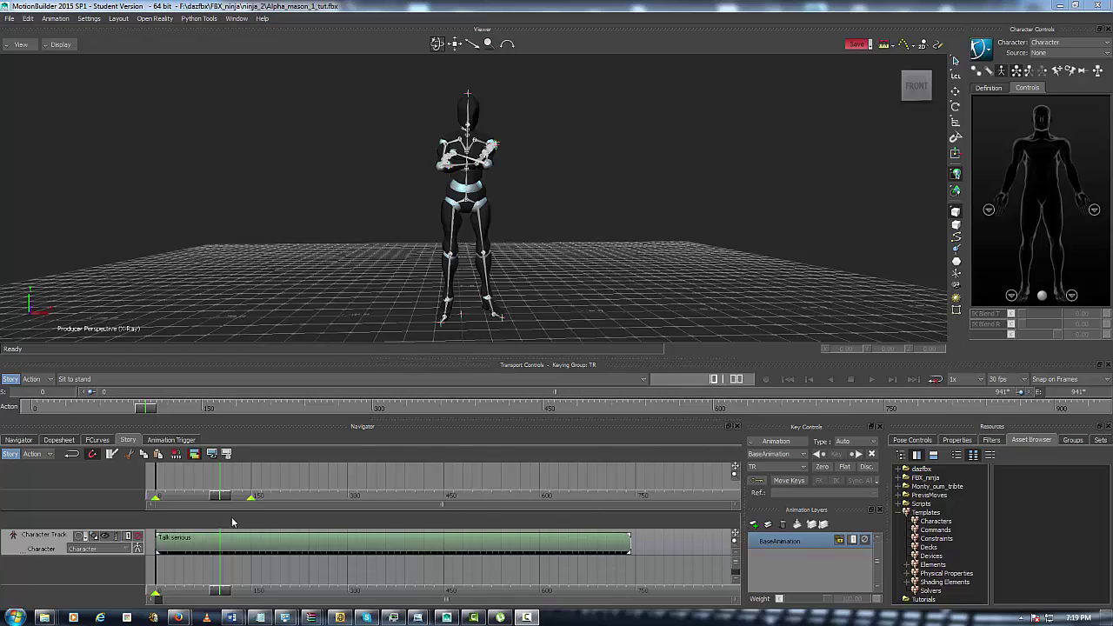
- Make Sit to stand the current take with the track off, then re-enable it and scrub to frame 290
click(137, 539)
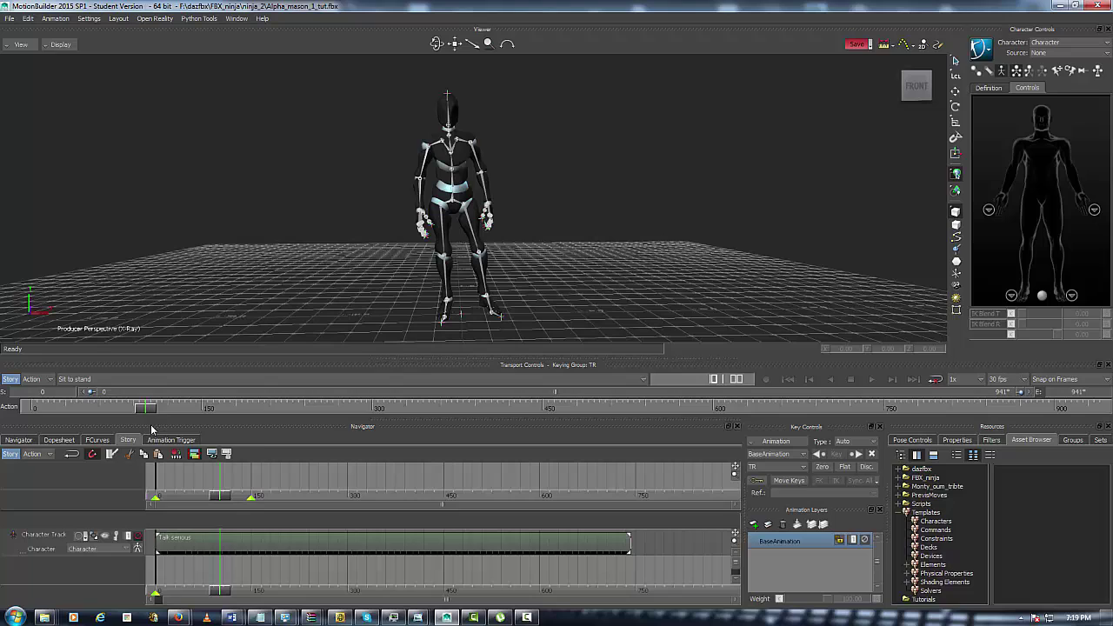
click(160, 379)
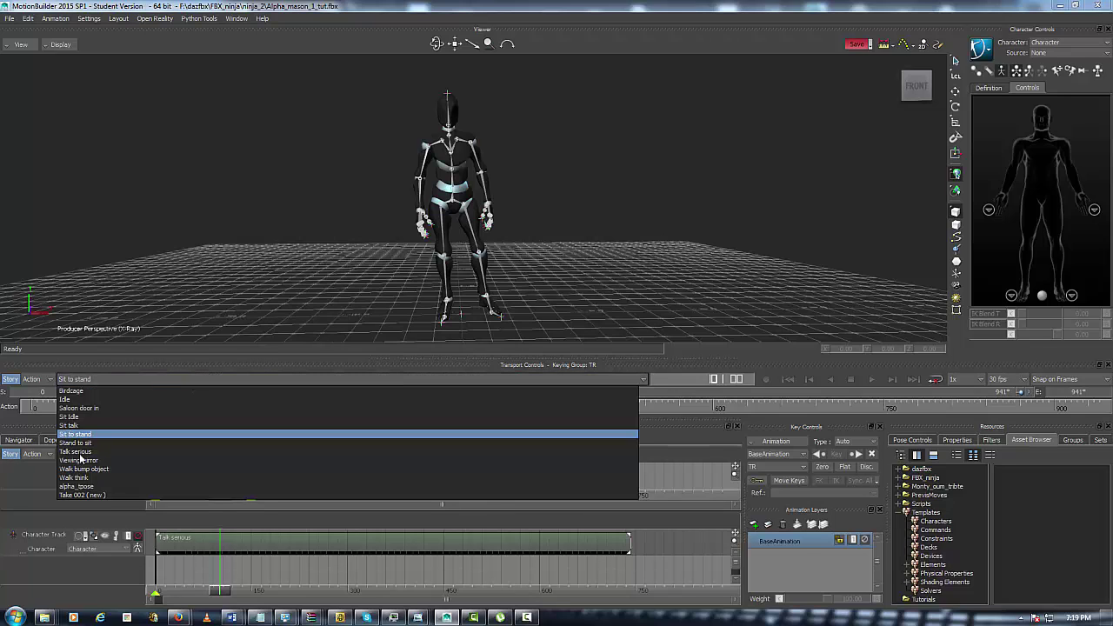
click(79, 452)
click(110, 380)
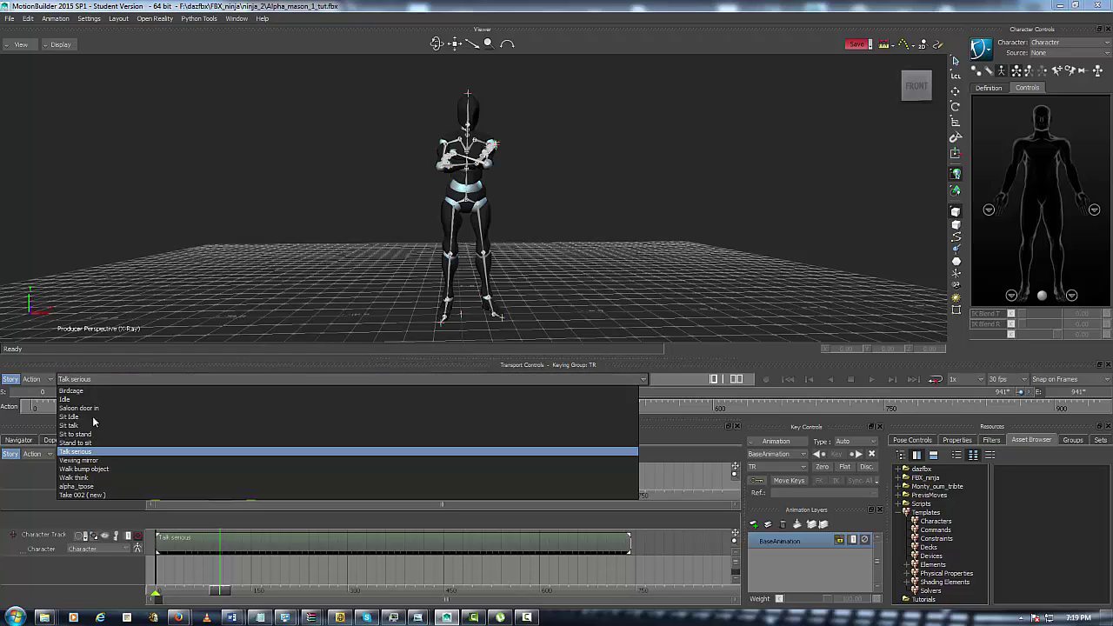
click(85, 434)
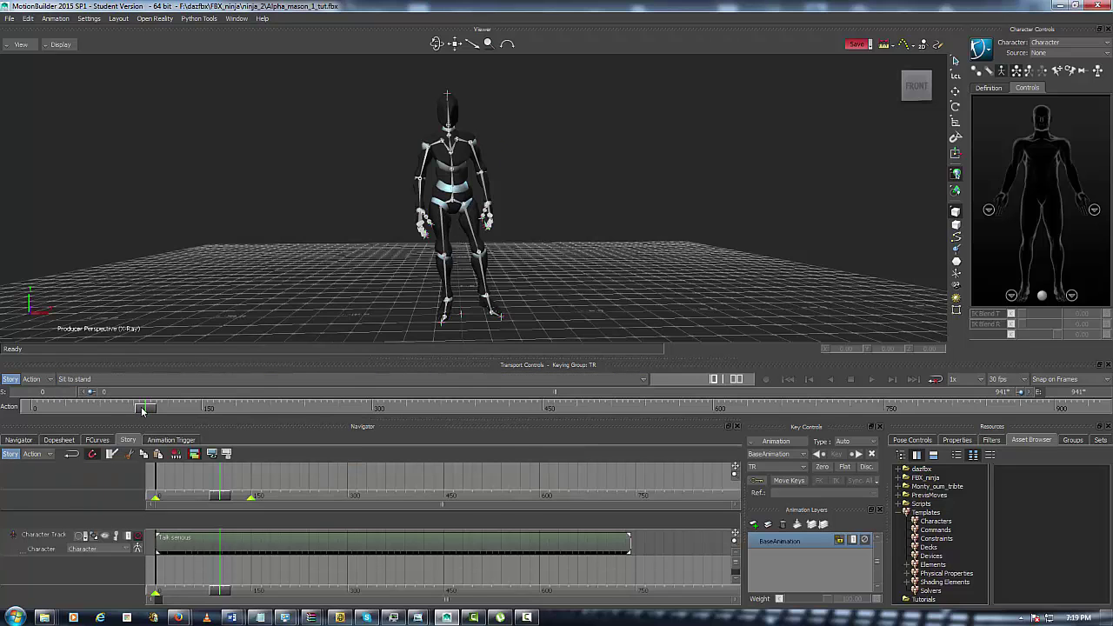
drag(142, 411, 27, 408)
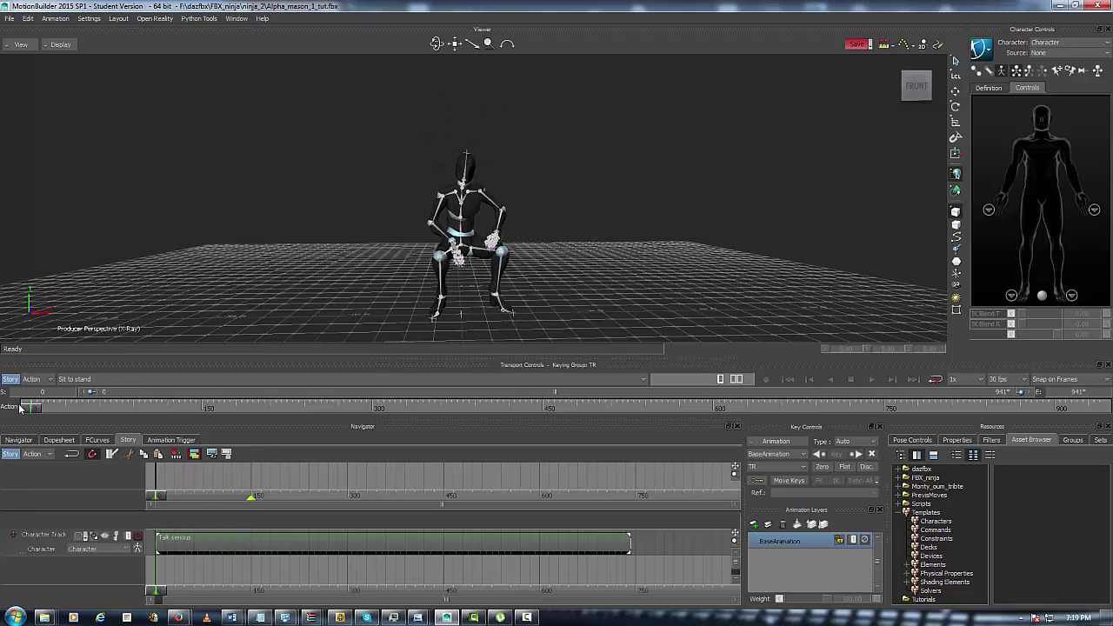
click(138, 537)
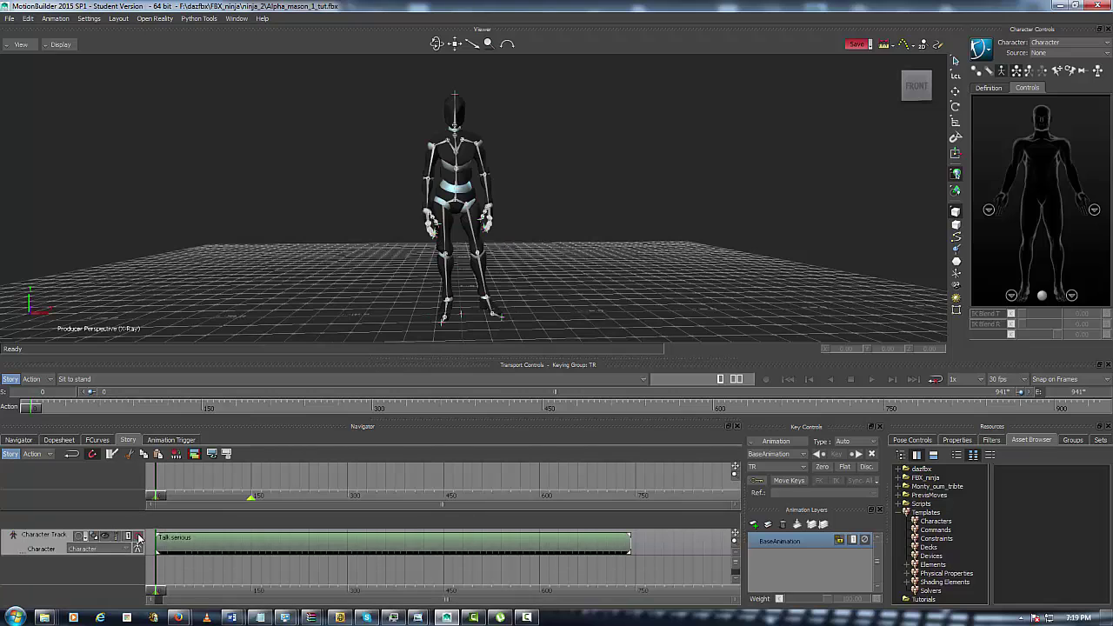
drag(159, 590, 650, 570)
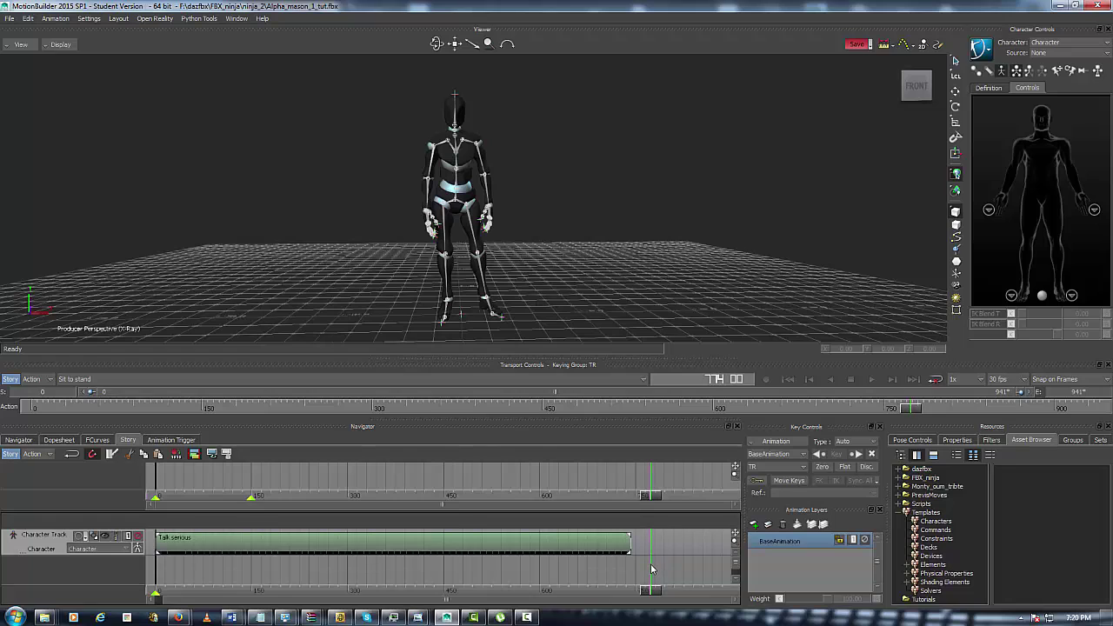
- Scrub the Story time cursor past the Talk serious clip's end to preview its closing motion
mouse_move(646, 594)
mouse_down()
mouse_move(549, 591)
mouse_move(663, 581)
mouse_up()
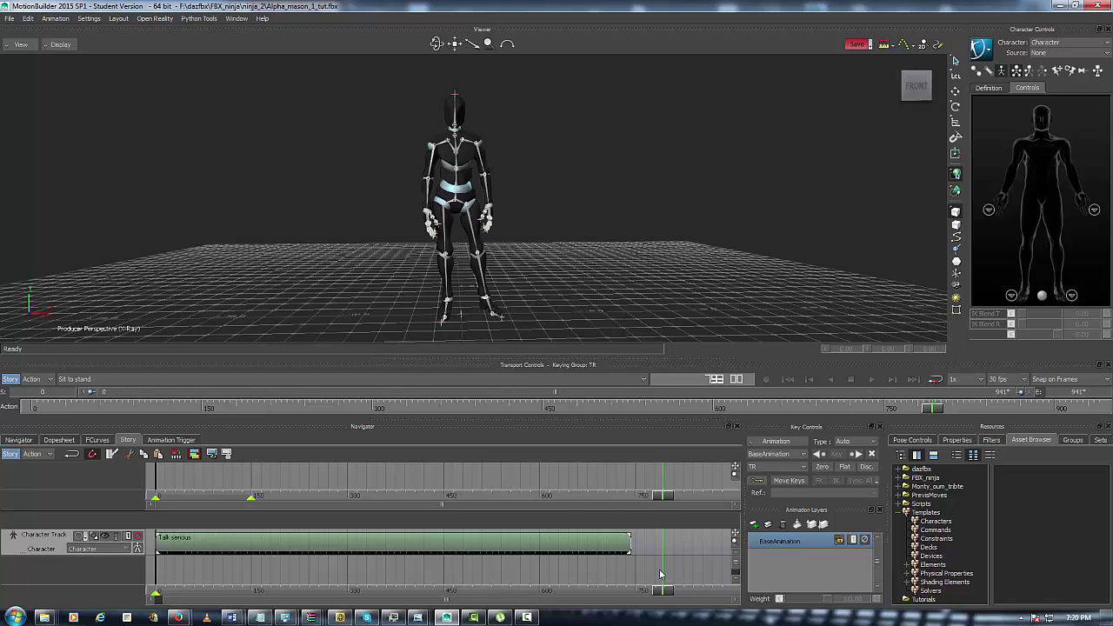